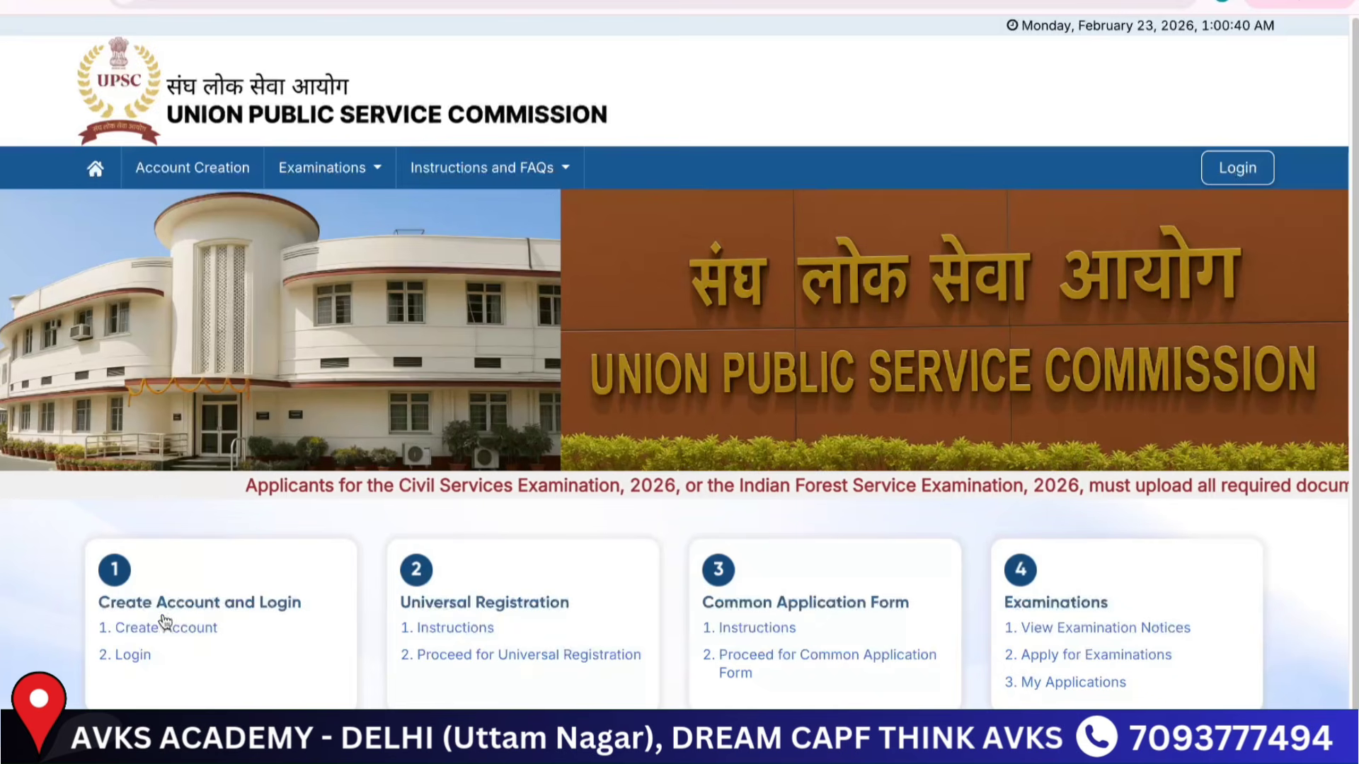
Step: Begin account creation by accepting the instructions declaration and the e-mail ownership declaration
click(182, 628)
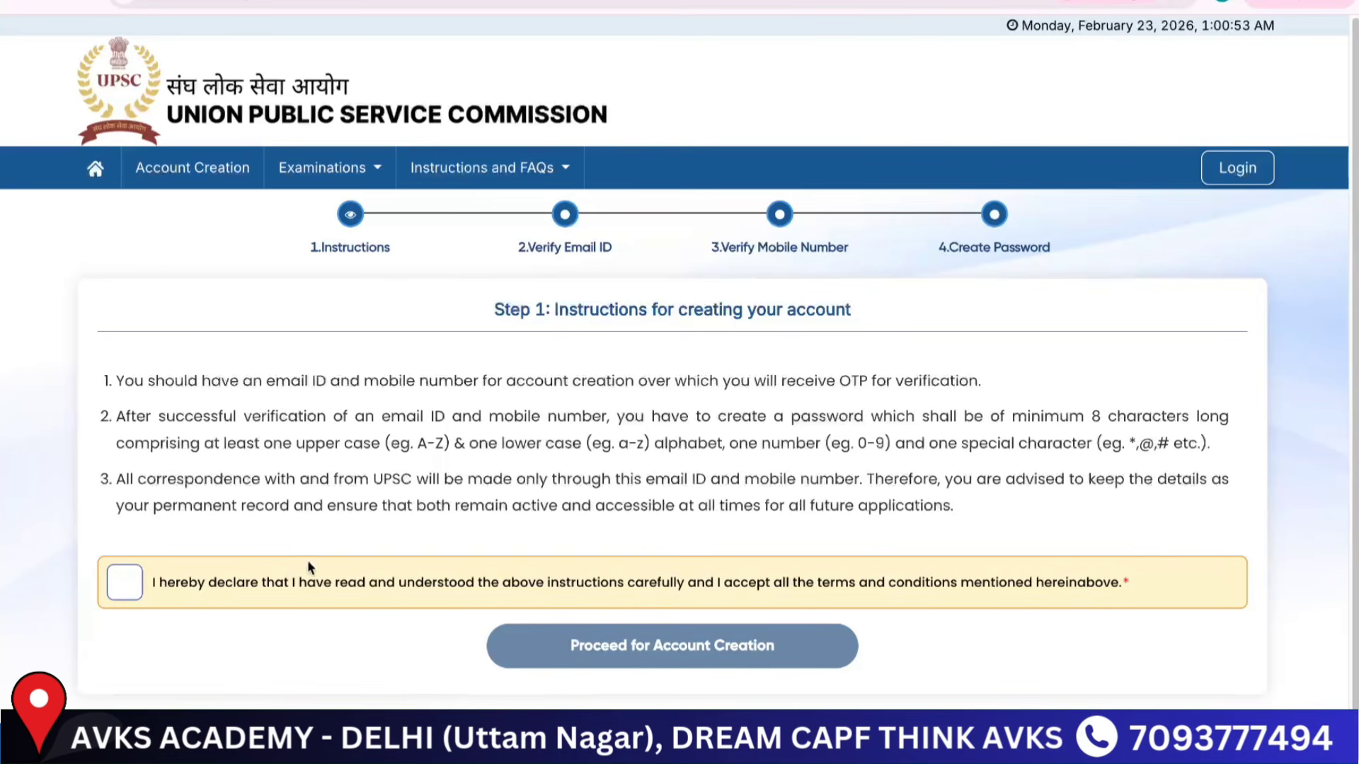
click(123, 582)
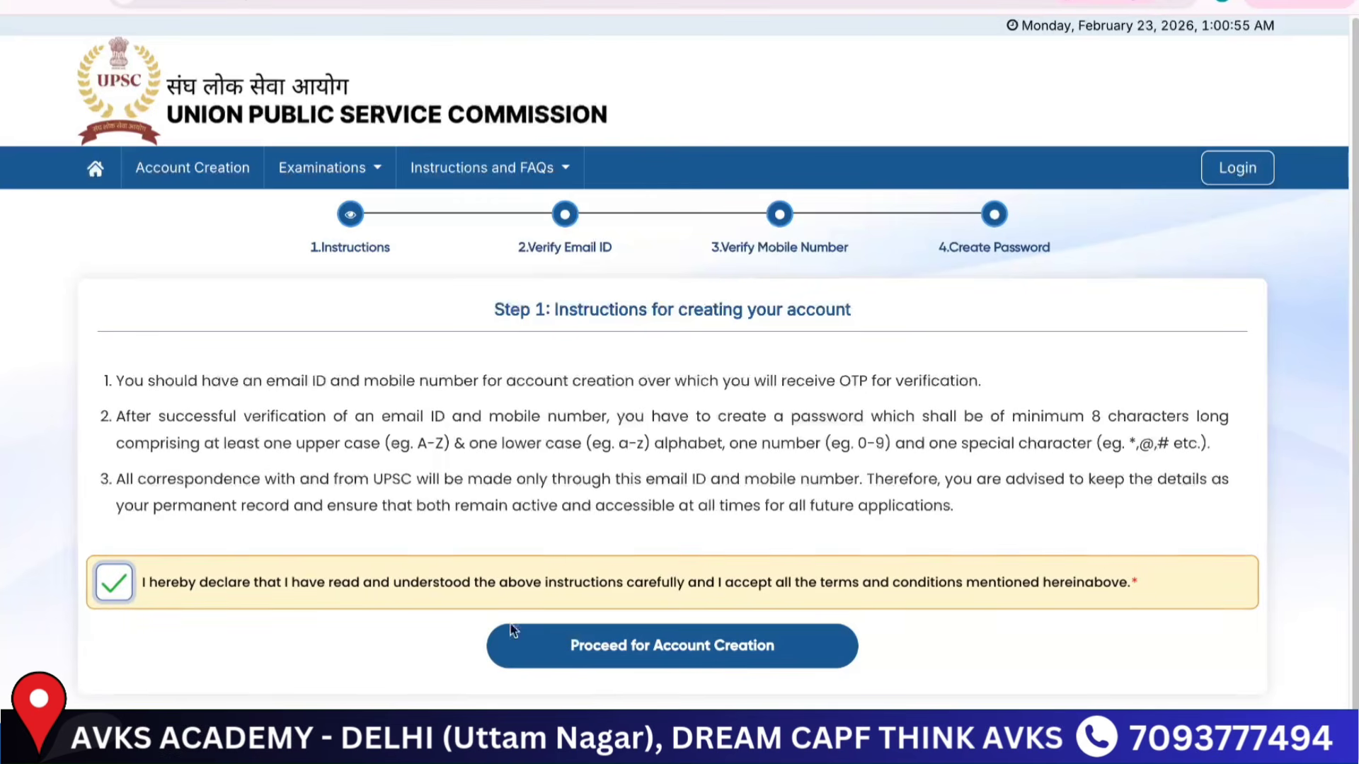
click(601, 642)
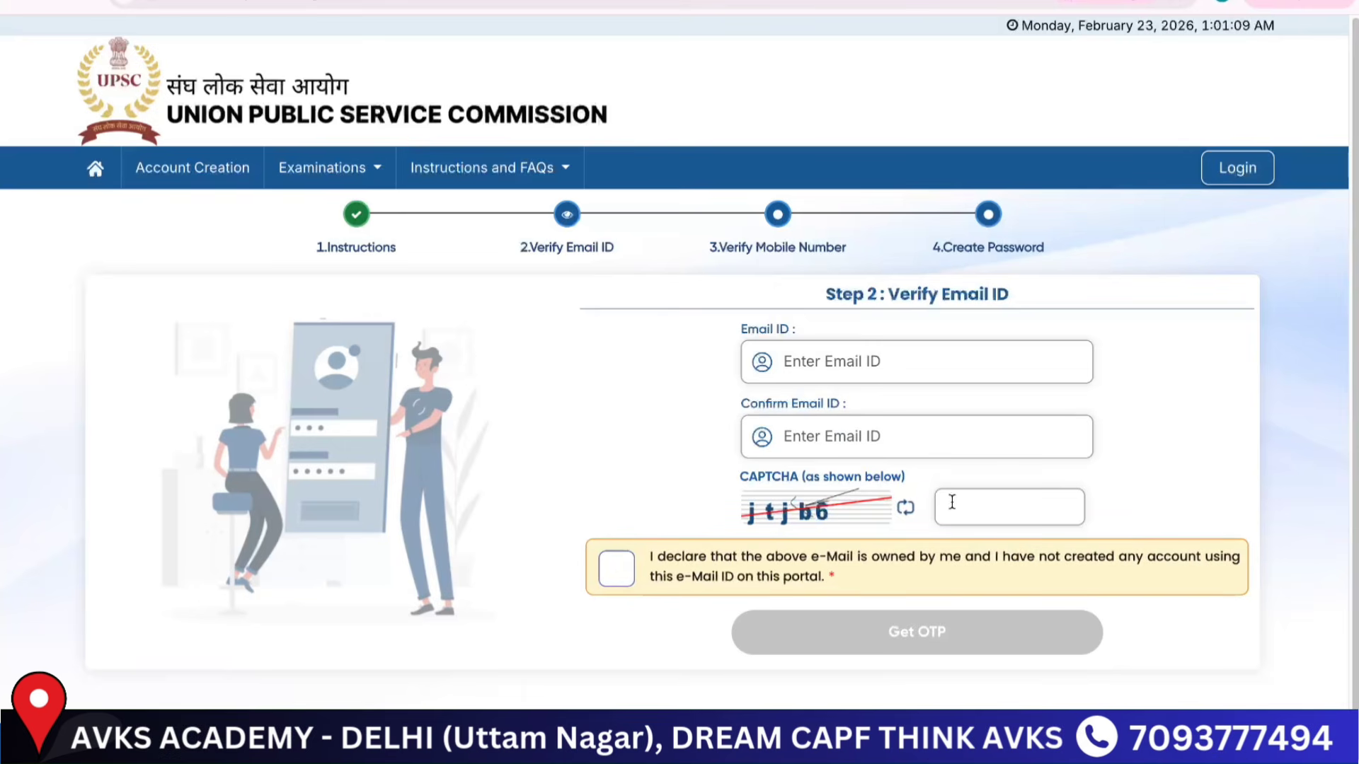
click(613, 569)
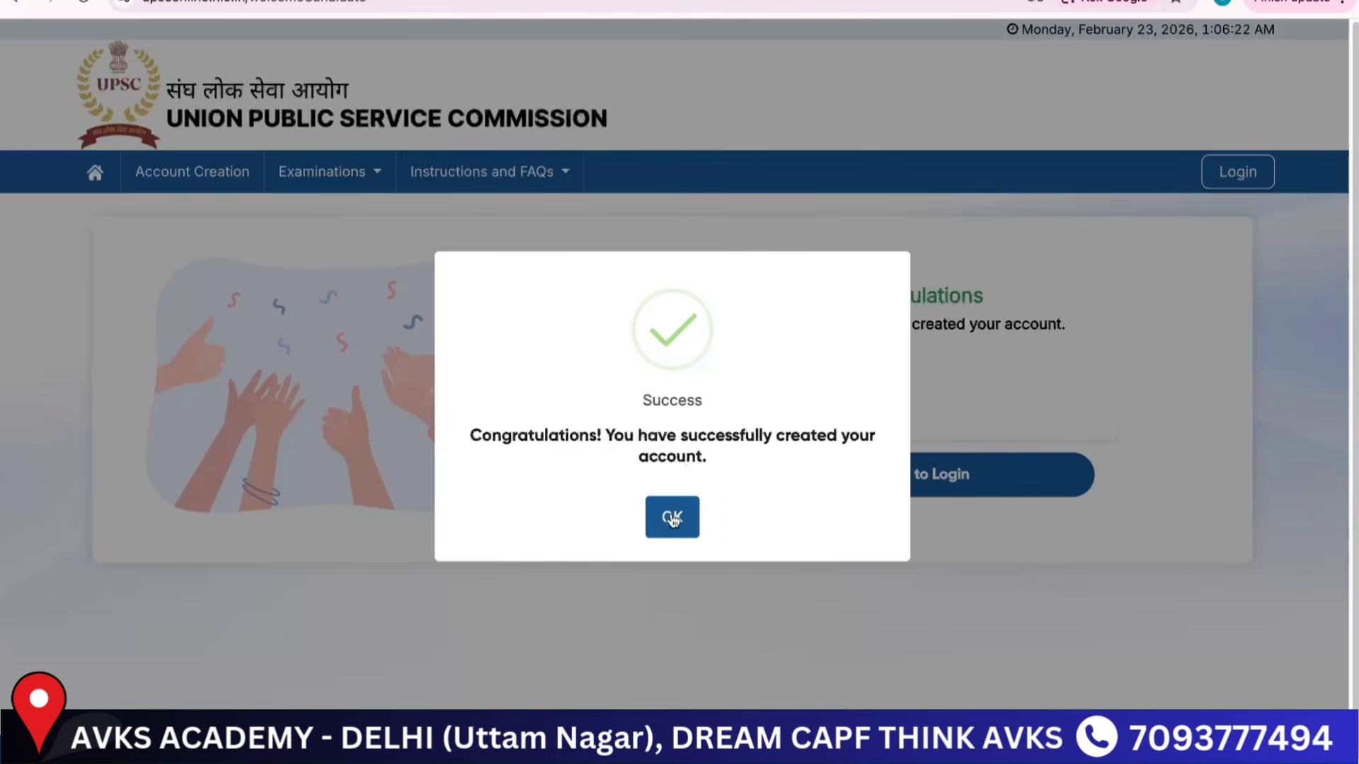
Step: Dismiss the account creation success message and continue to the login page
click(672, 517)
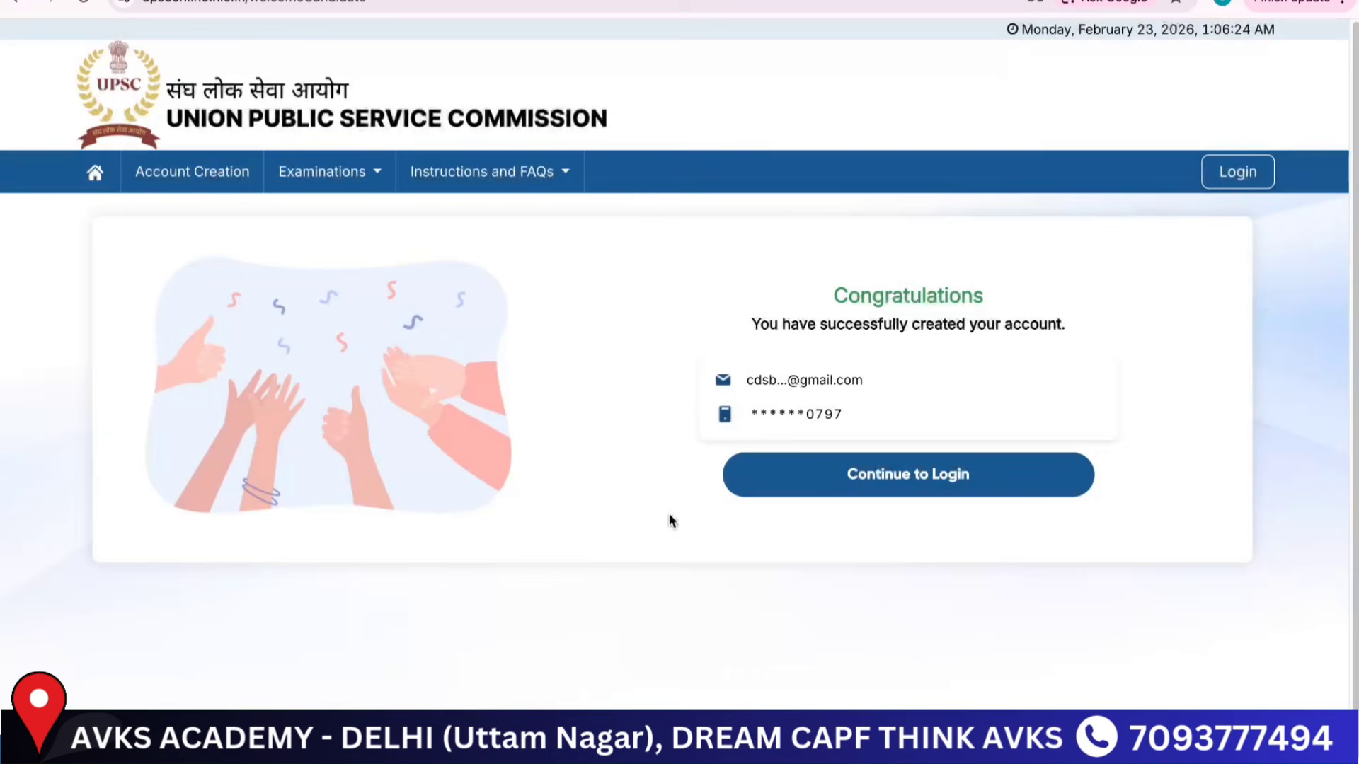
click(813, 474)
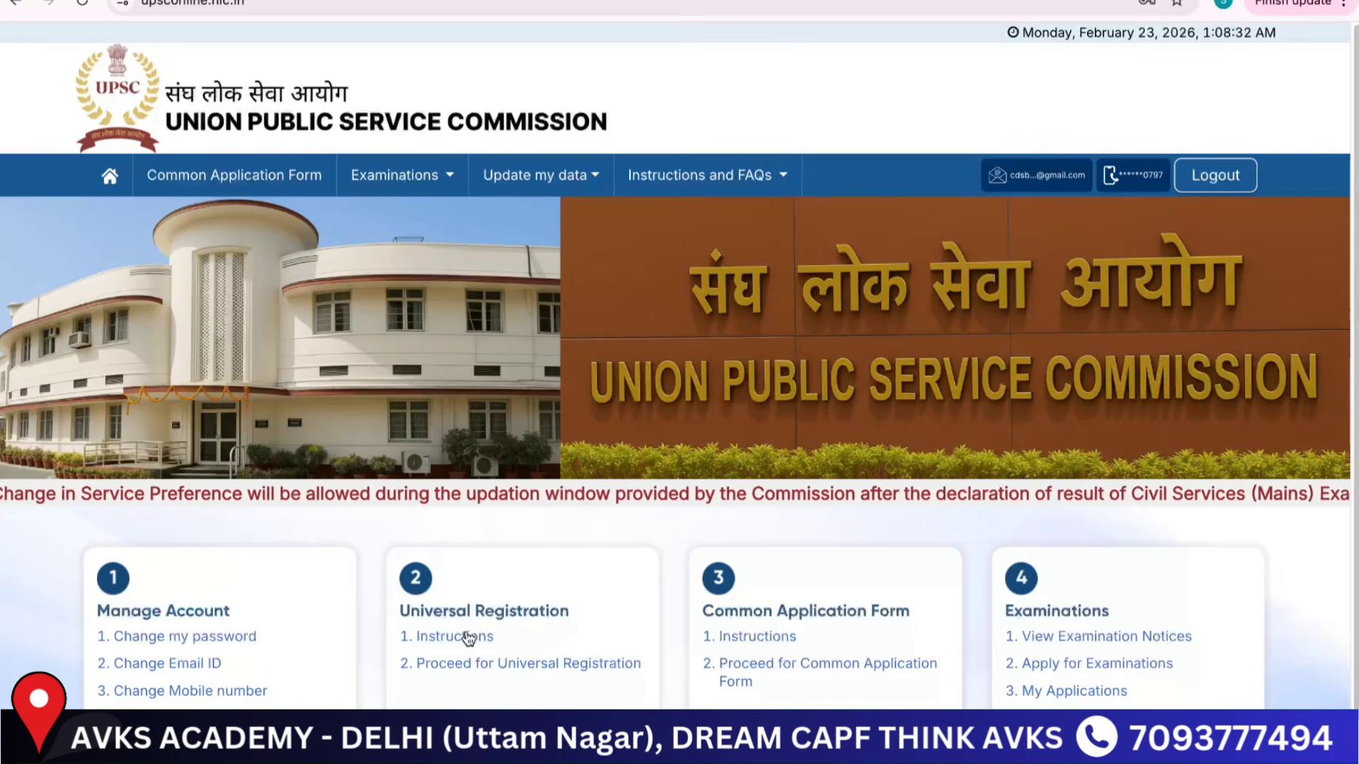
Step: Open Universal Registration, read its identity, matriculation and Aadhaar instructions, and proceed to the Identity Profile form
click(502, 664)
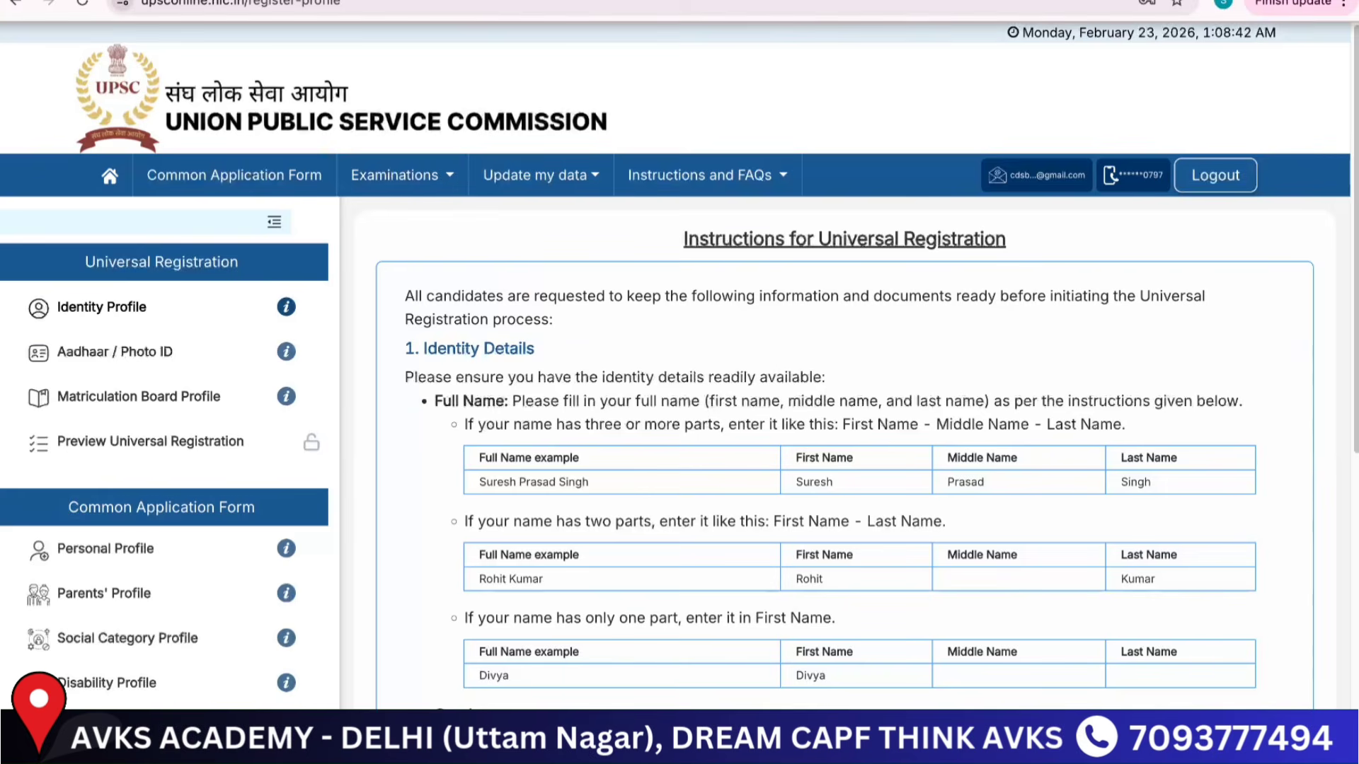
scroll(461, 357, down, 1)
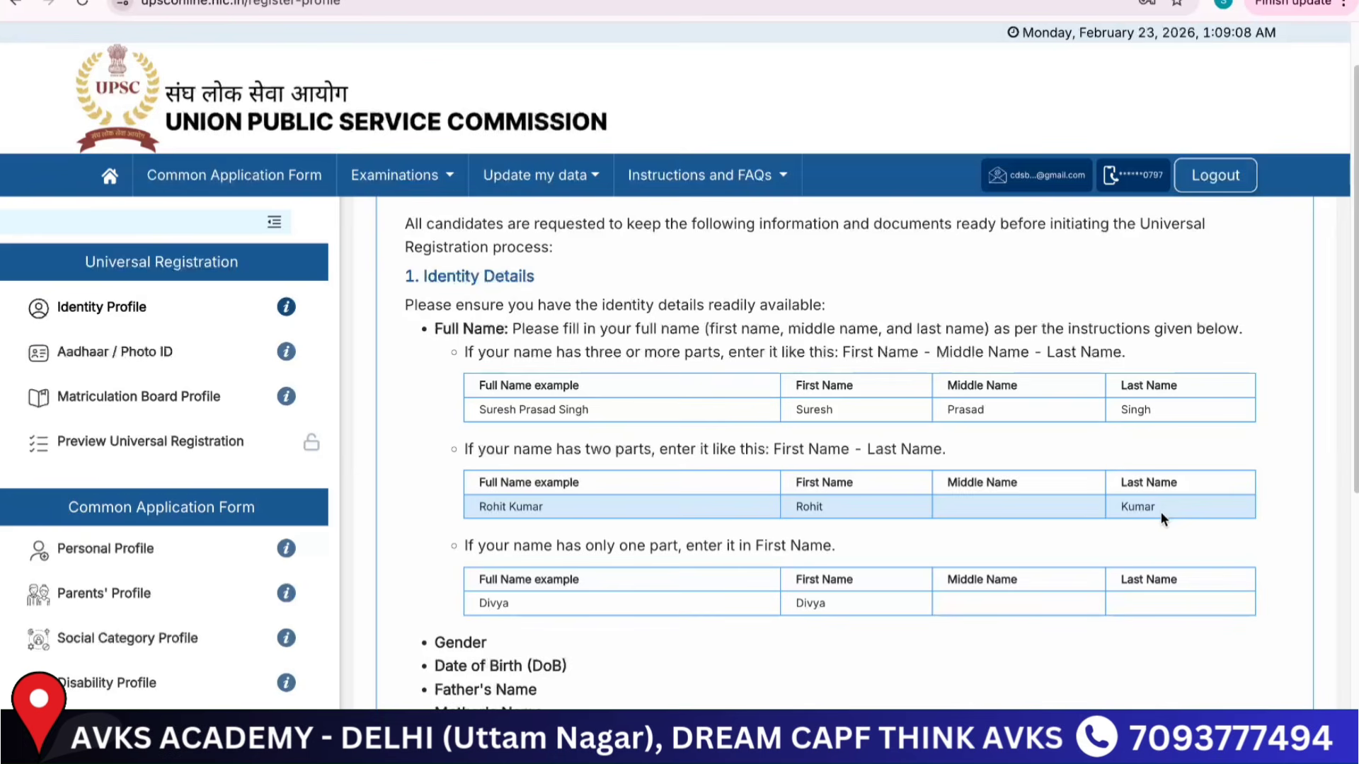
scroll(807, 530, down, 1)
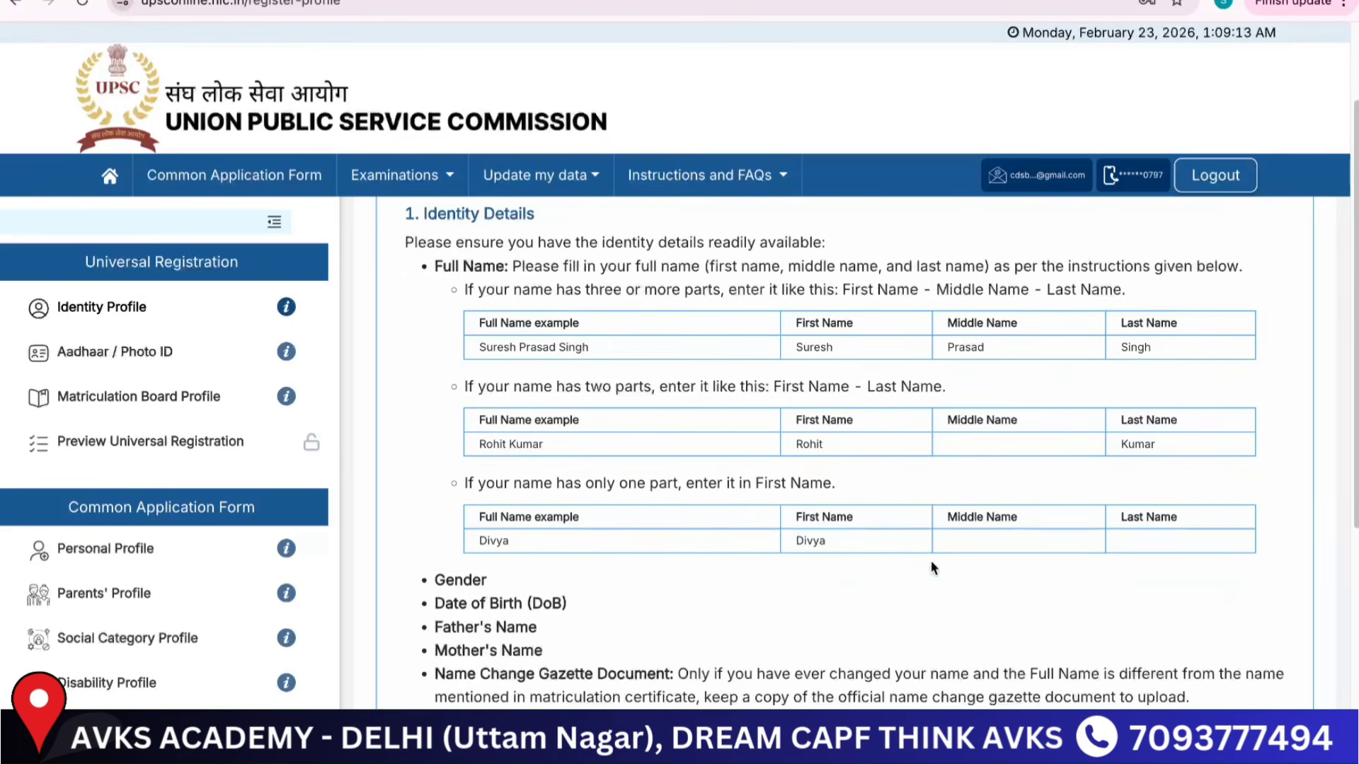
scroll(867, 576, down, 3)
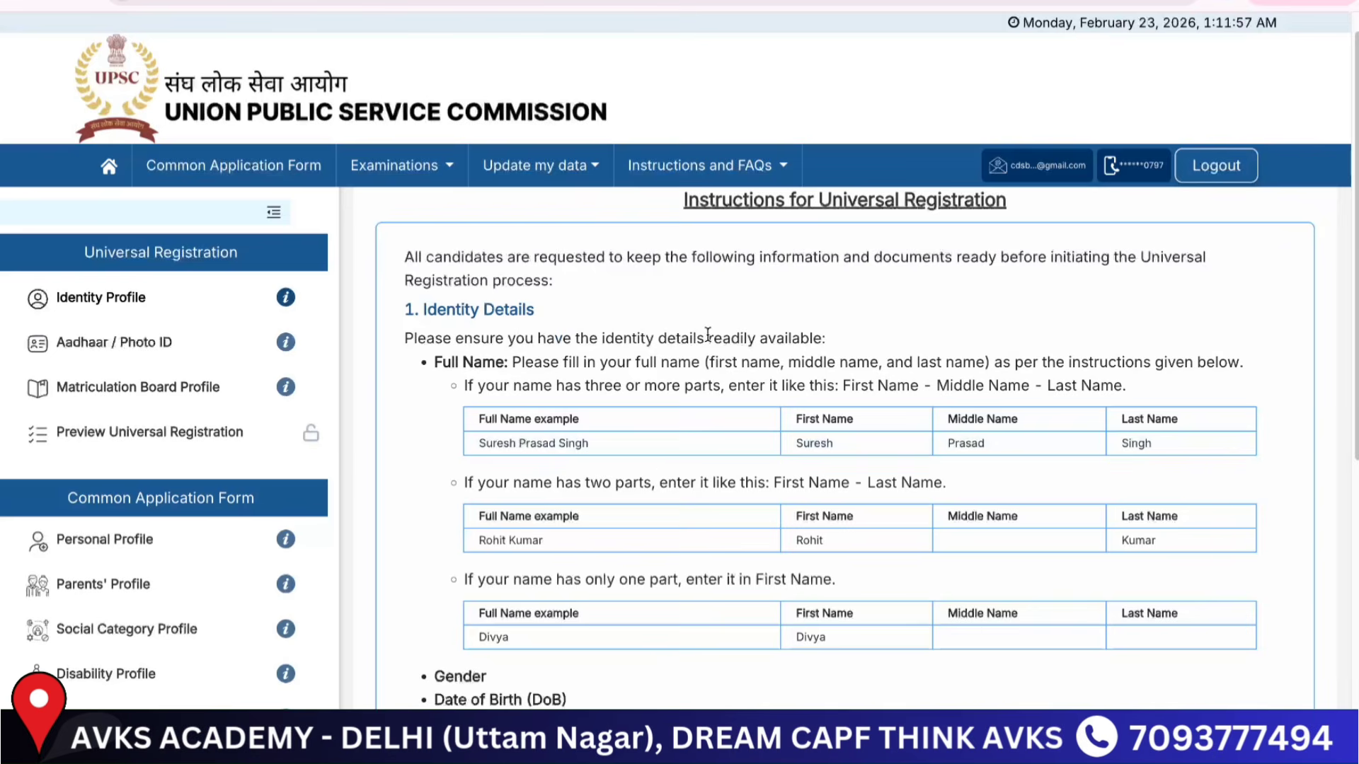
scroll(708, 337, down, 5)
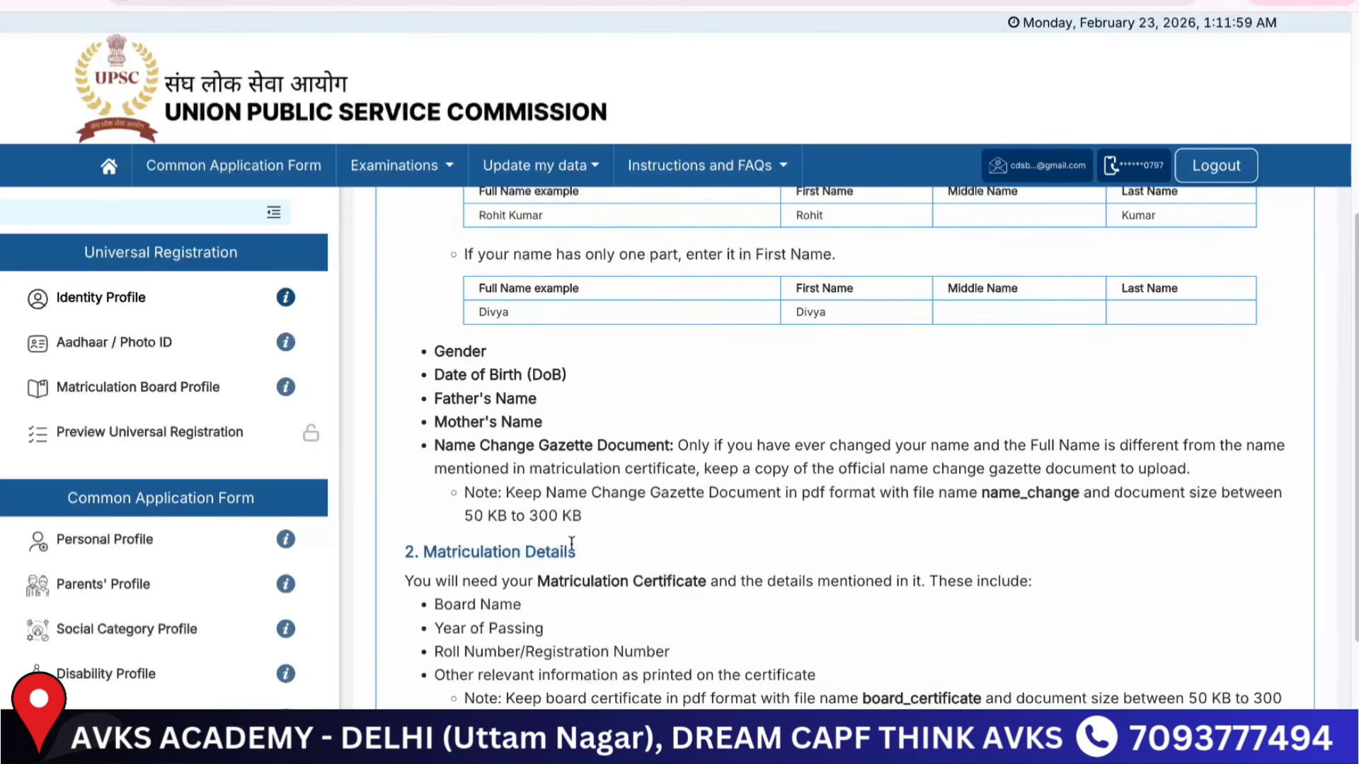
scroll(606, 618, down, 4)
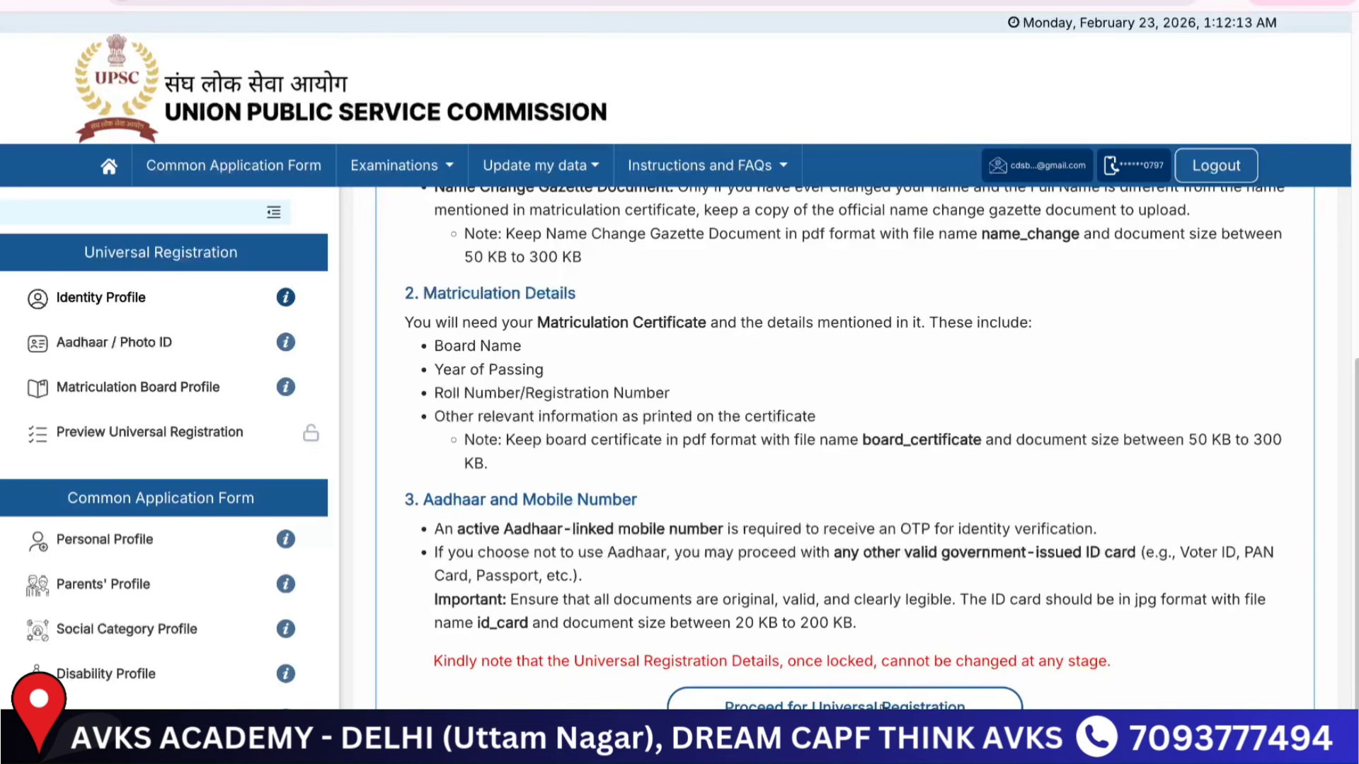
click(882, 703)
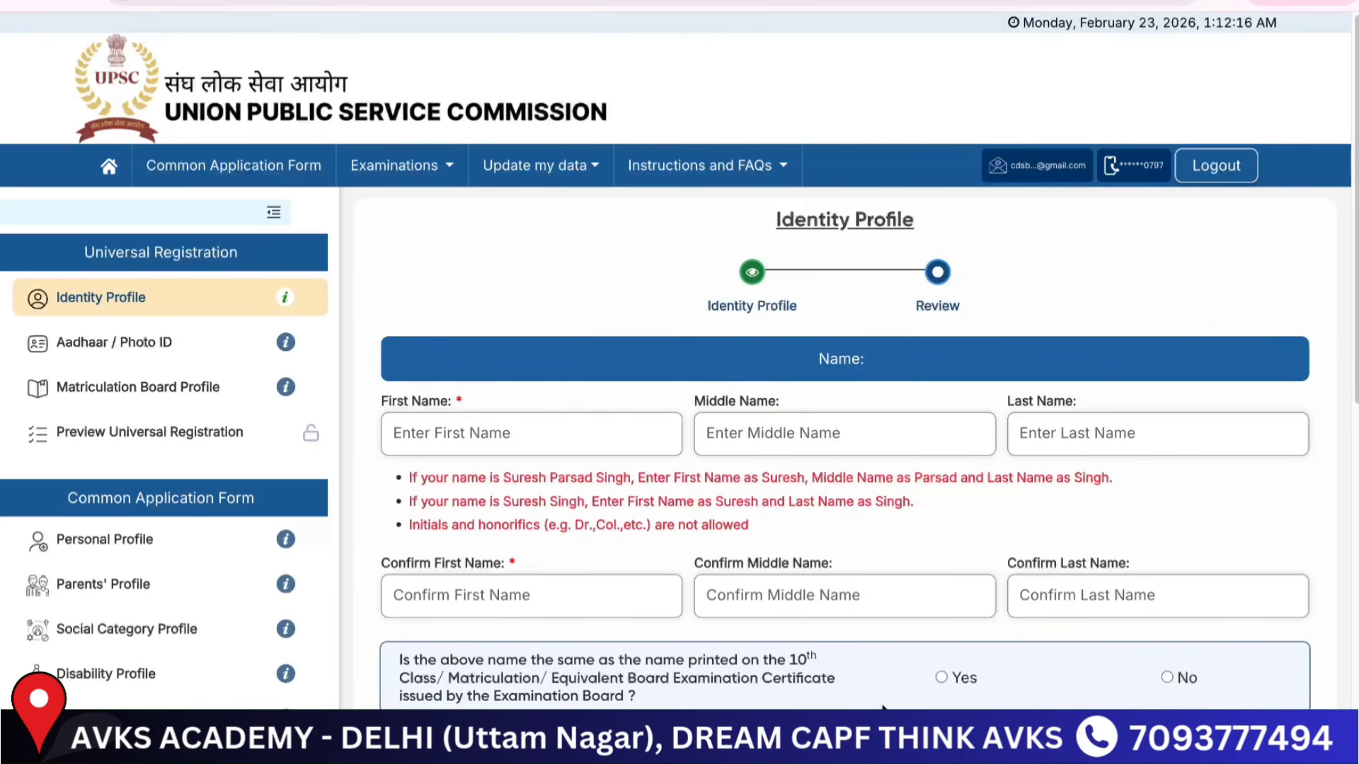
Step: Enter the candidate's first name in the Identity Profile and repeat it in the confirmation field
click(546, 428)
text(SA)
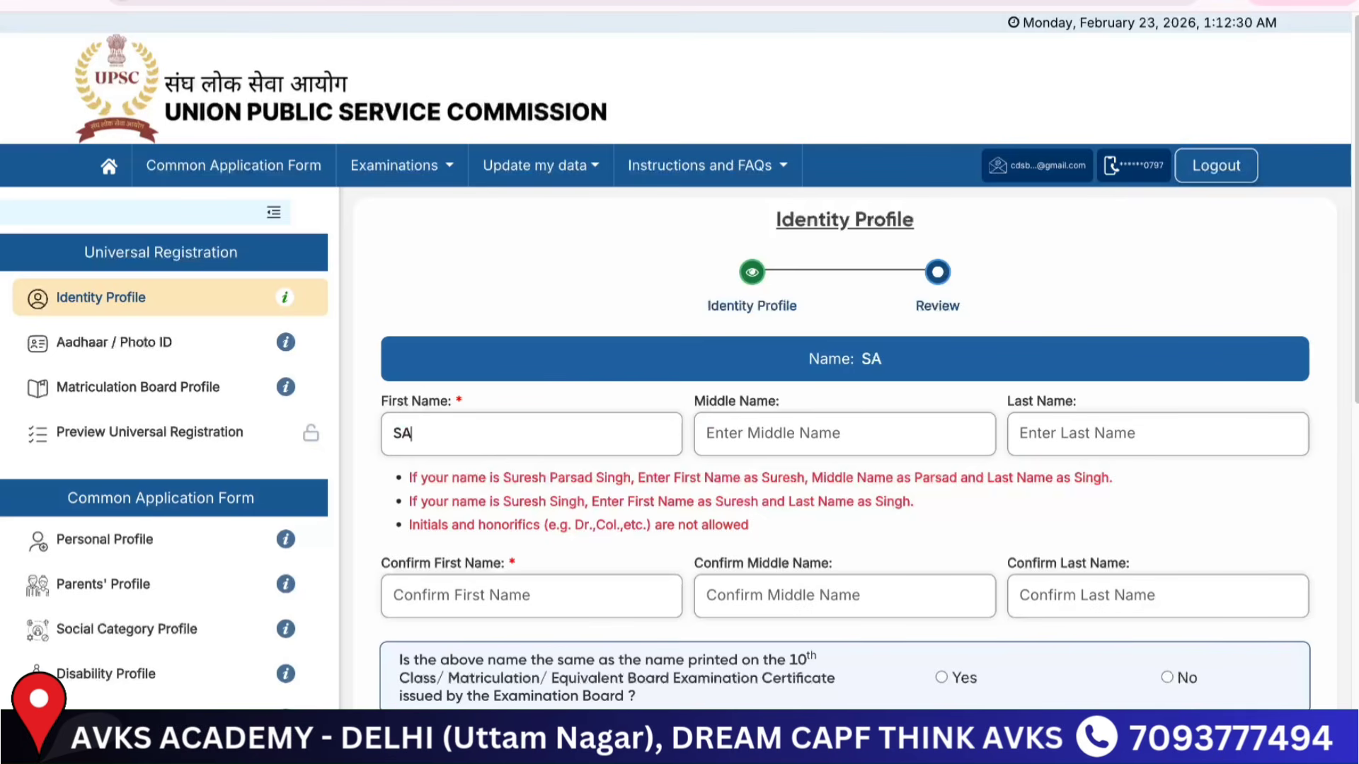
text(CHI)
text(N)
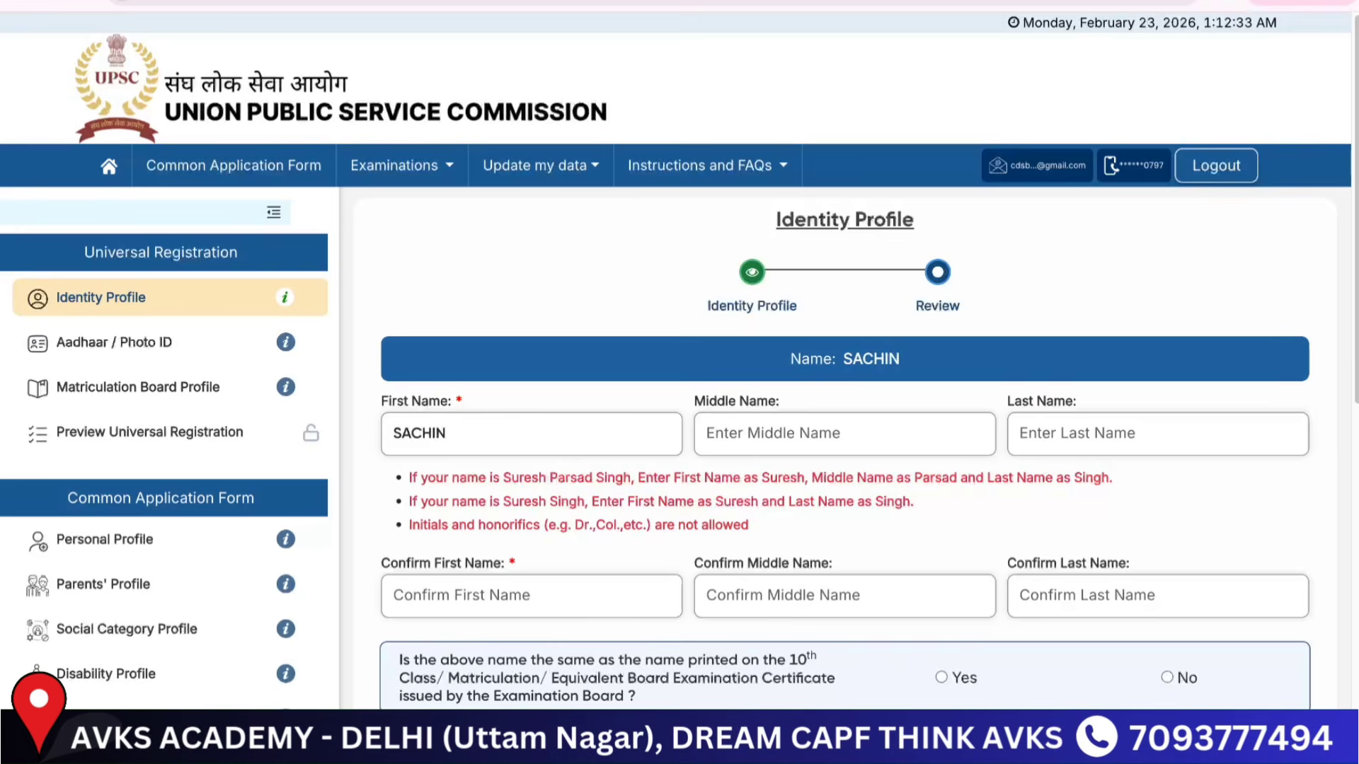
scroll(479, 416, down, 2)
click(501, 407)
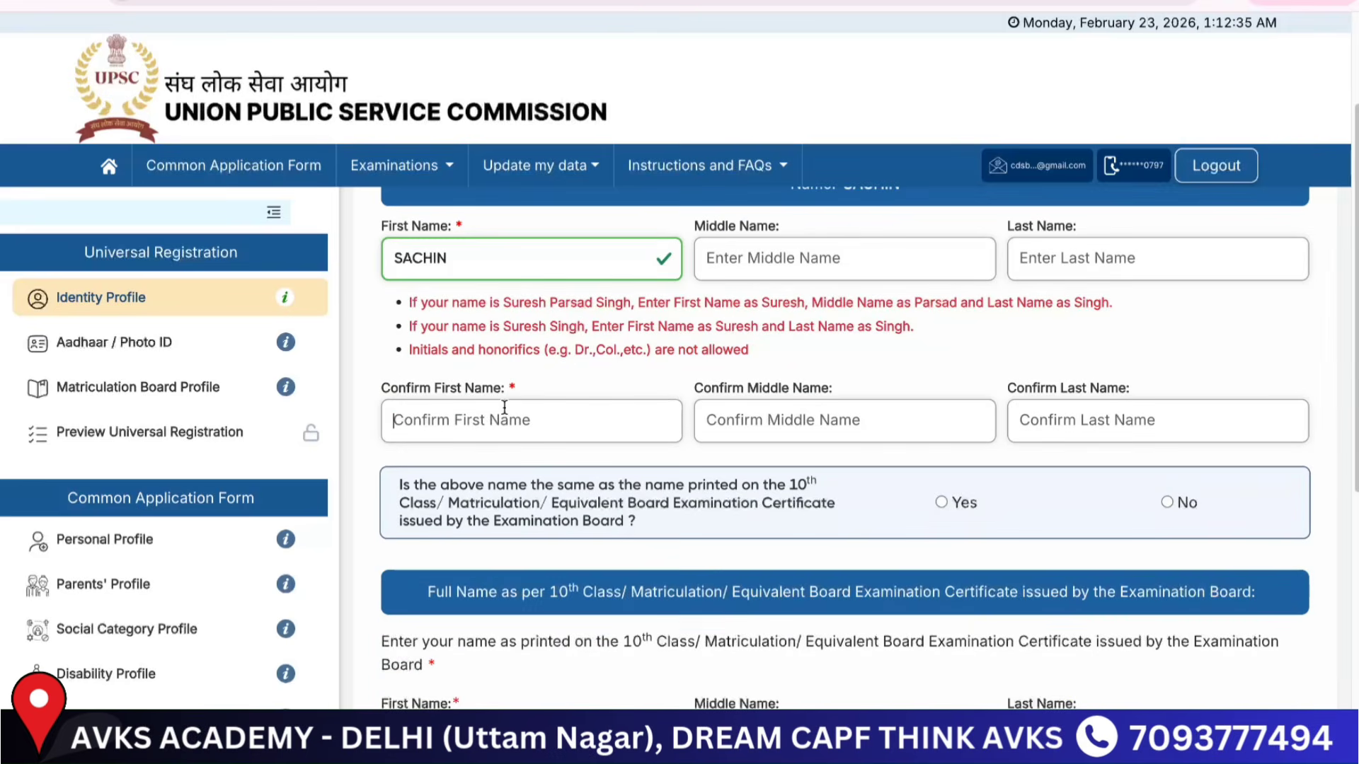
text(SACHIN)
scroll(485, 486, down, 1)
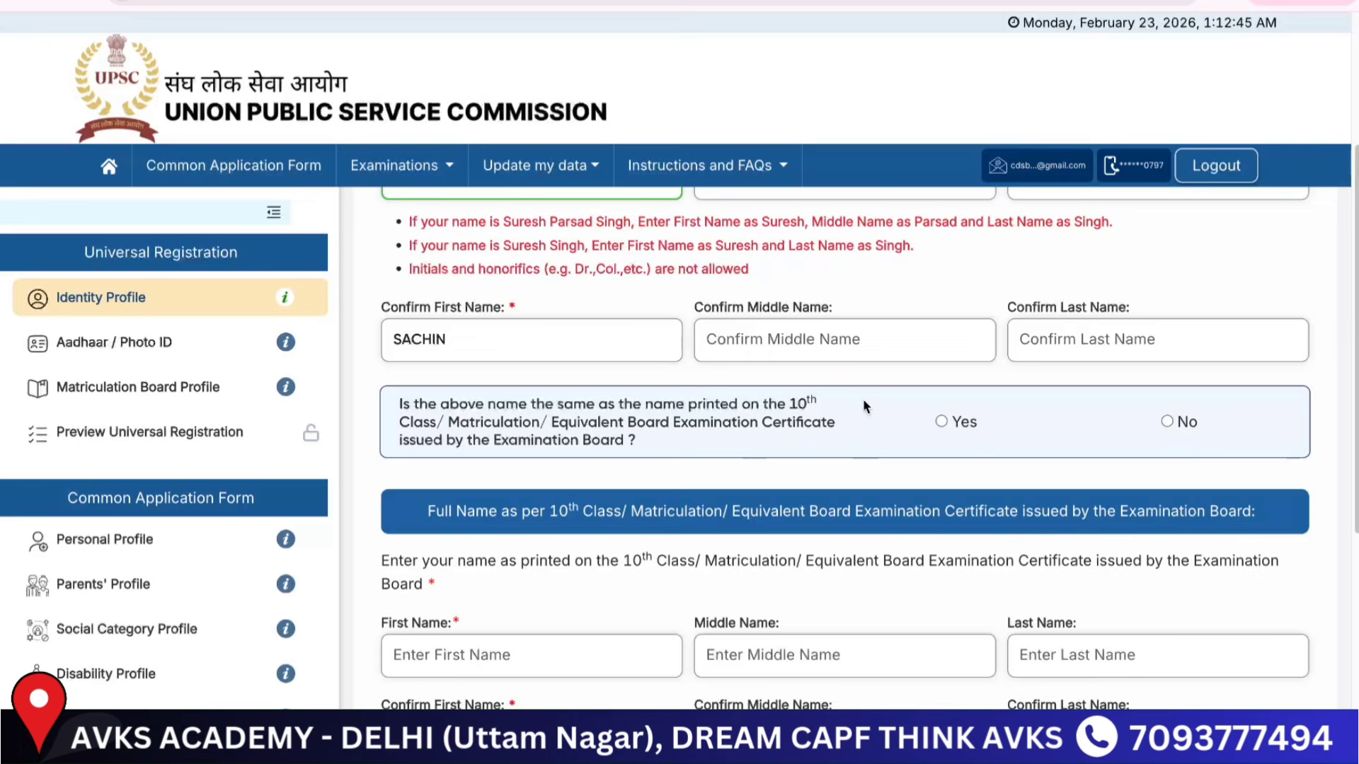
click(1169, 421)
scroll(838, 446, down, 1)
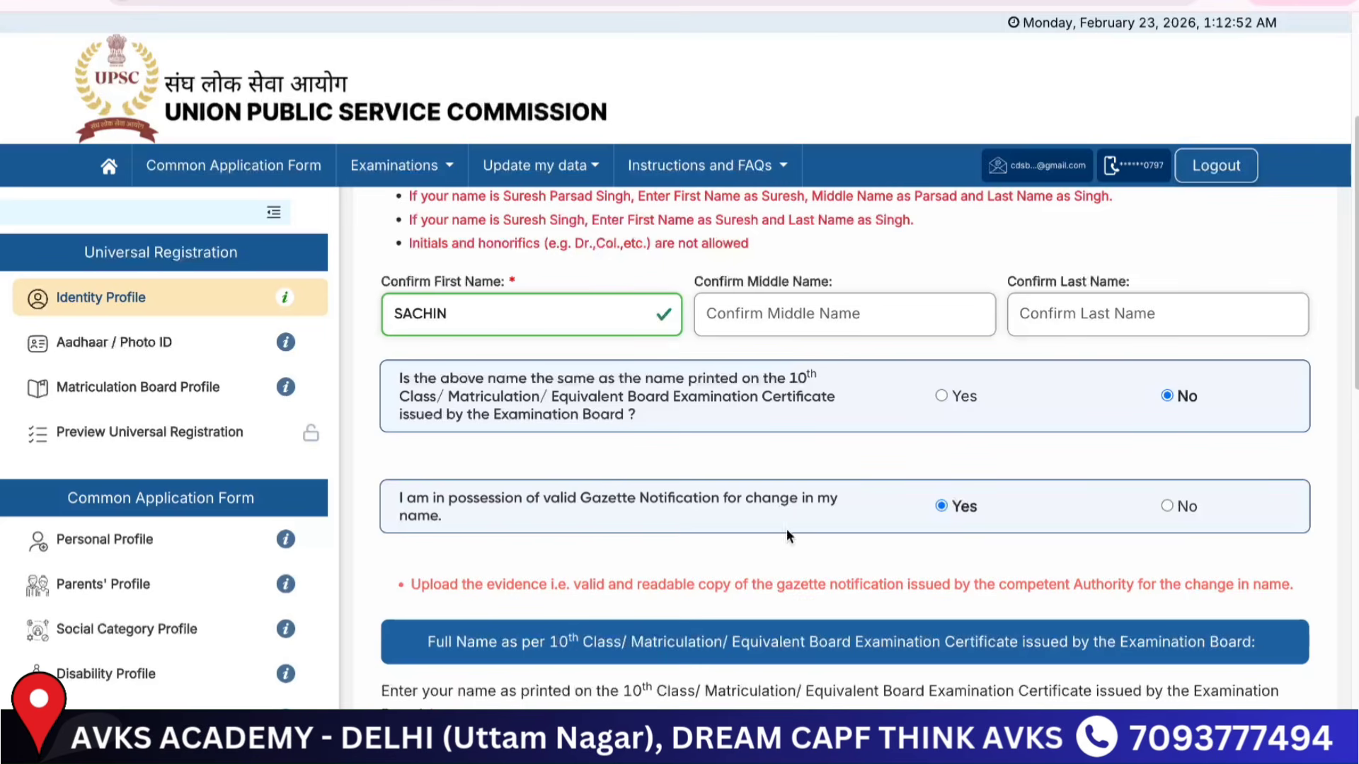
scroll(664, 492, down, 1)
scroll(664, 492, up, 2)
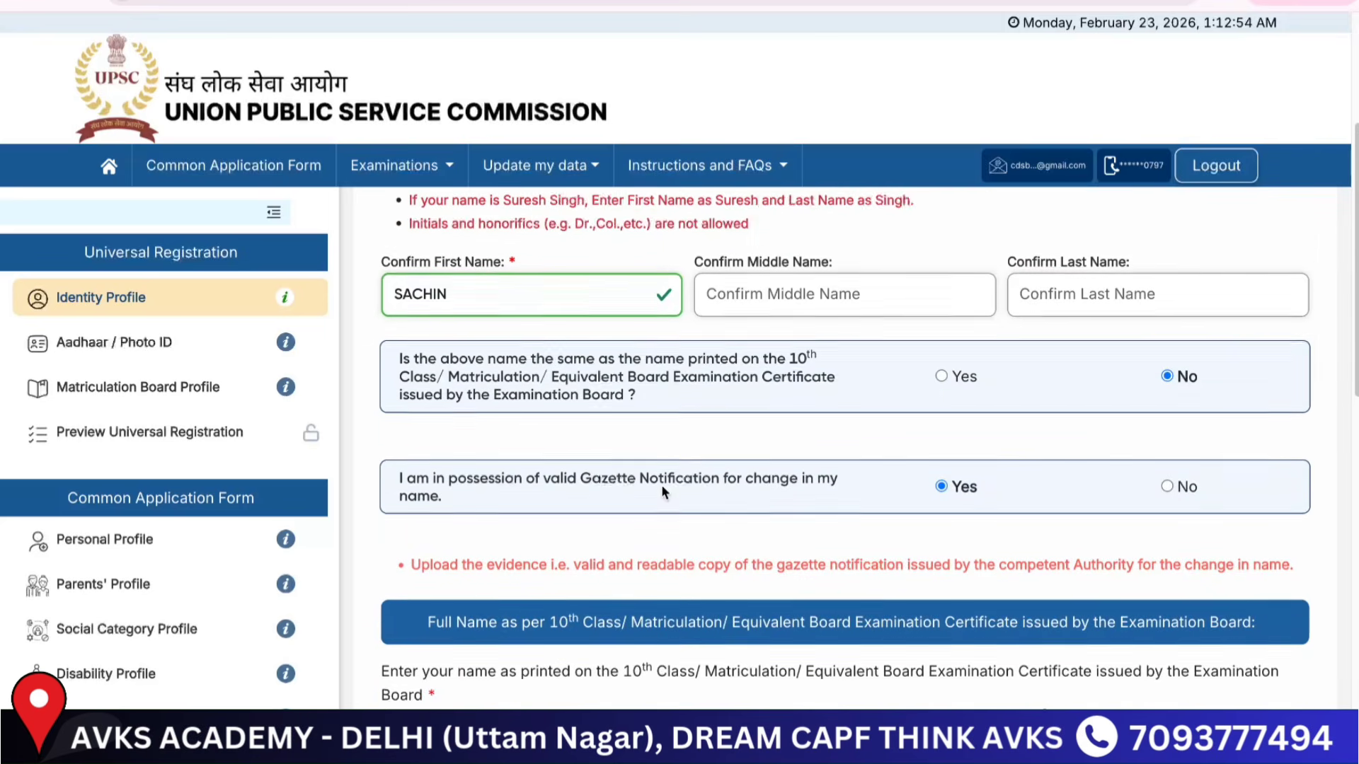
Step: Declare that the name matches the 10th class certificate and review the remaining identity fields
click(941, 428)
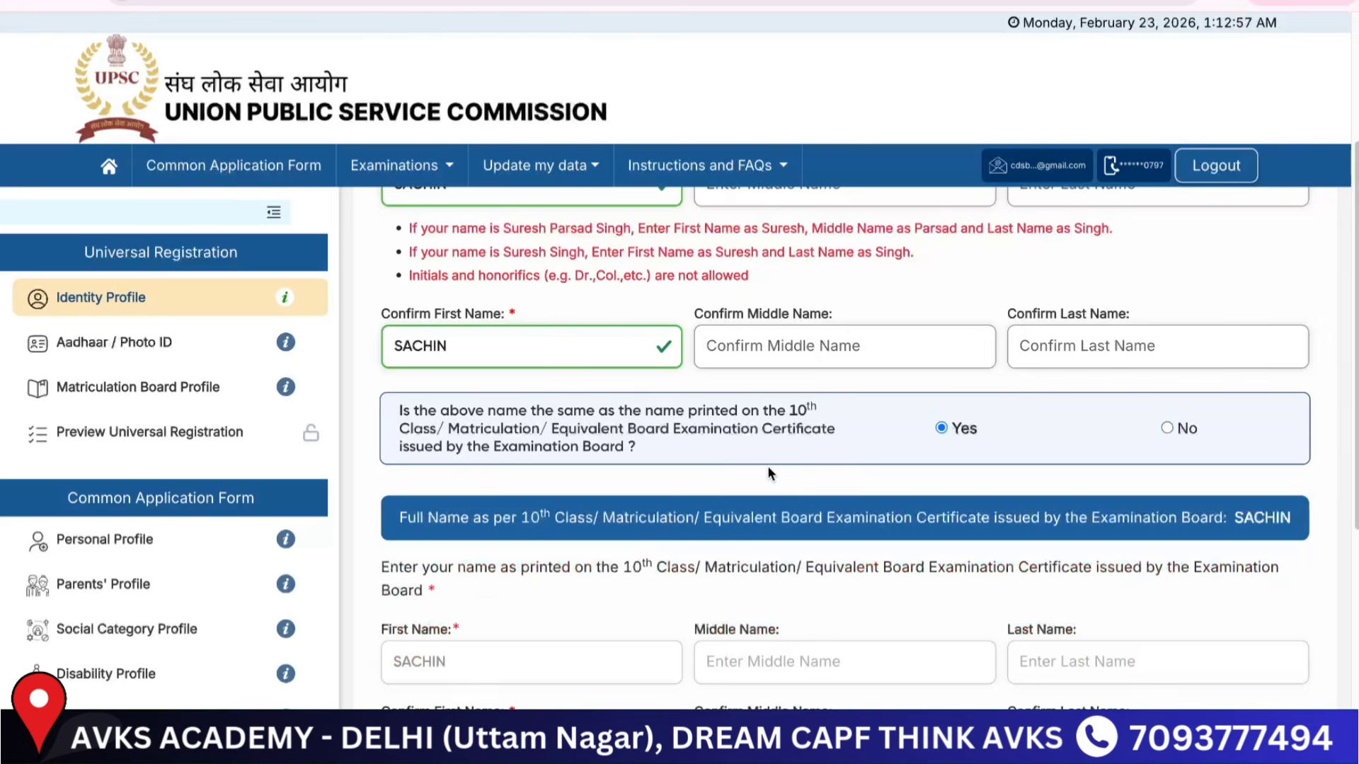
scroll(923, 432, down, 1)
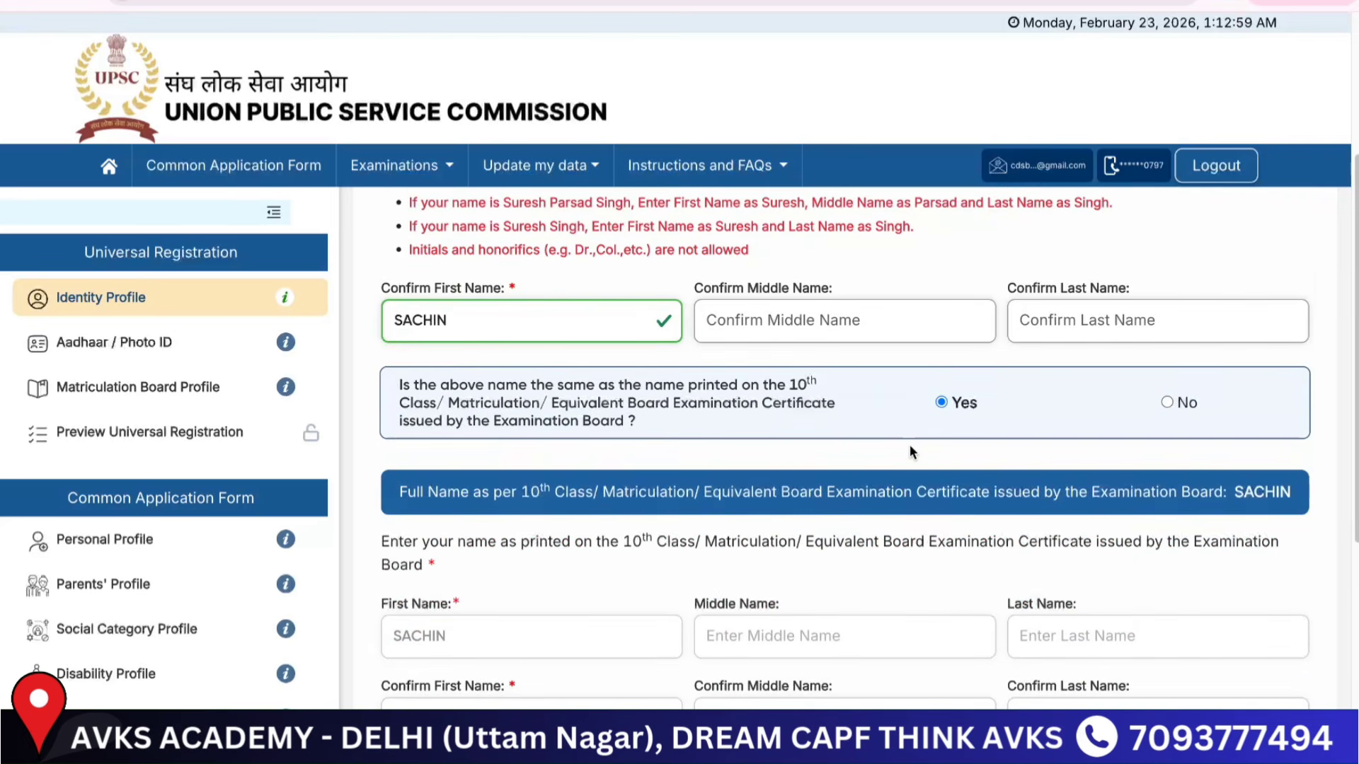
scroll(906, 444, down, 2)
scroll(906, 444, down, 3)
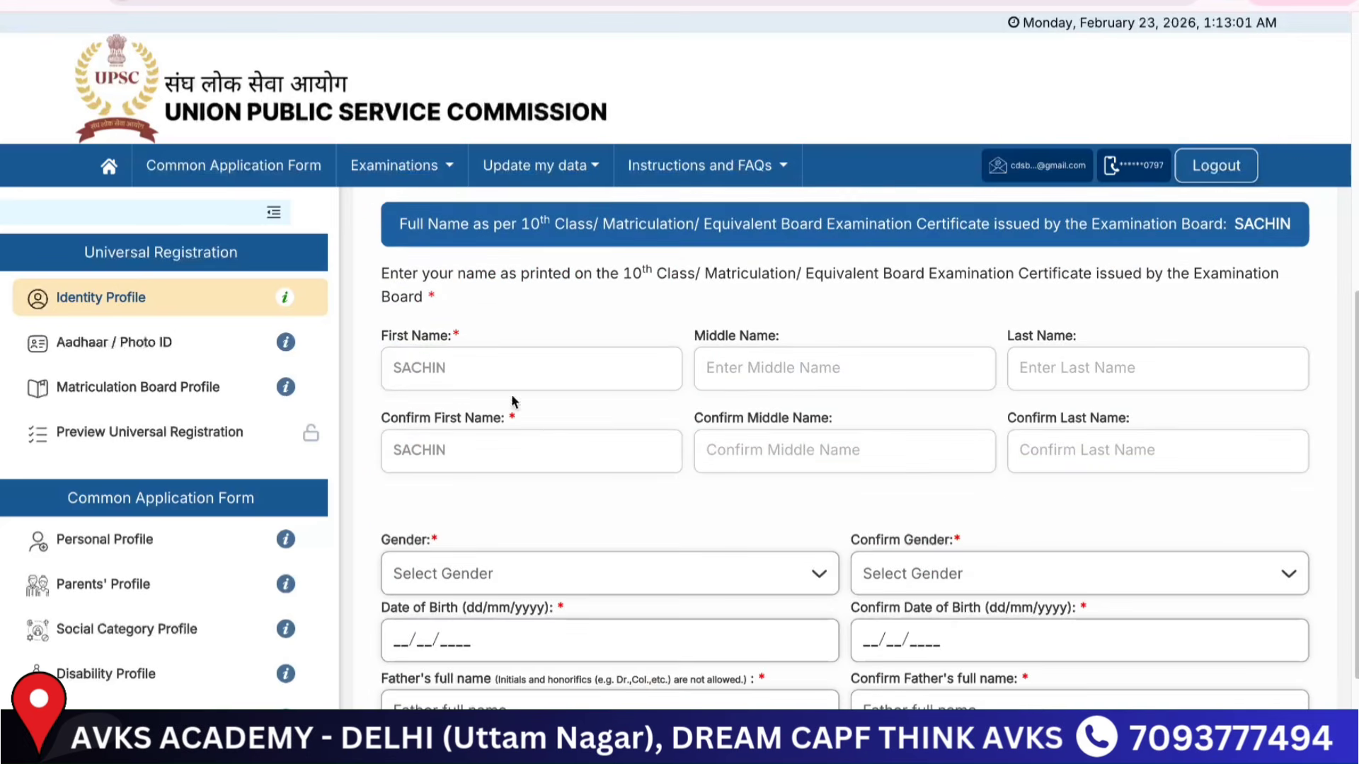
scroll(505, 414, down, 2)
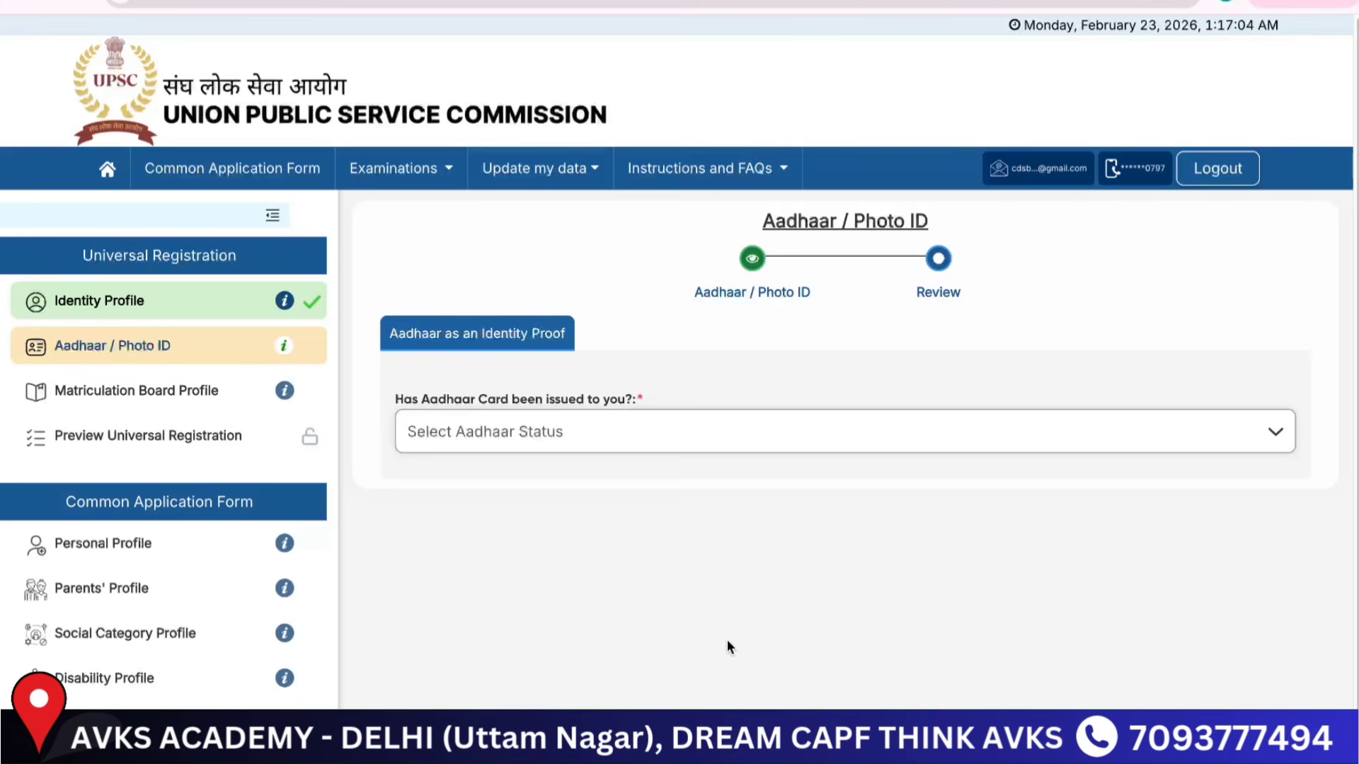
Step: Choose Aadhaar card verification as identity proof, accept the consent statement, and go to the Aadhaar number and CAPTCHA fields
click(713, 431)
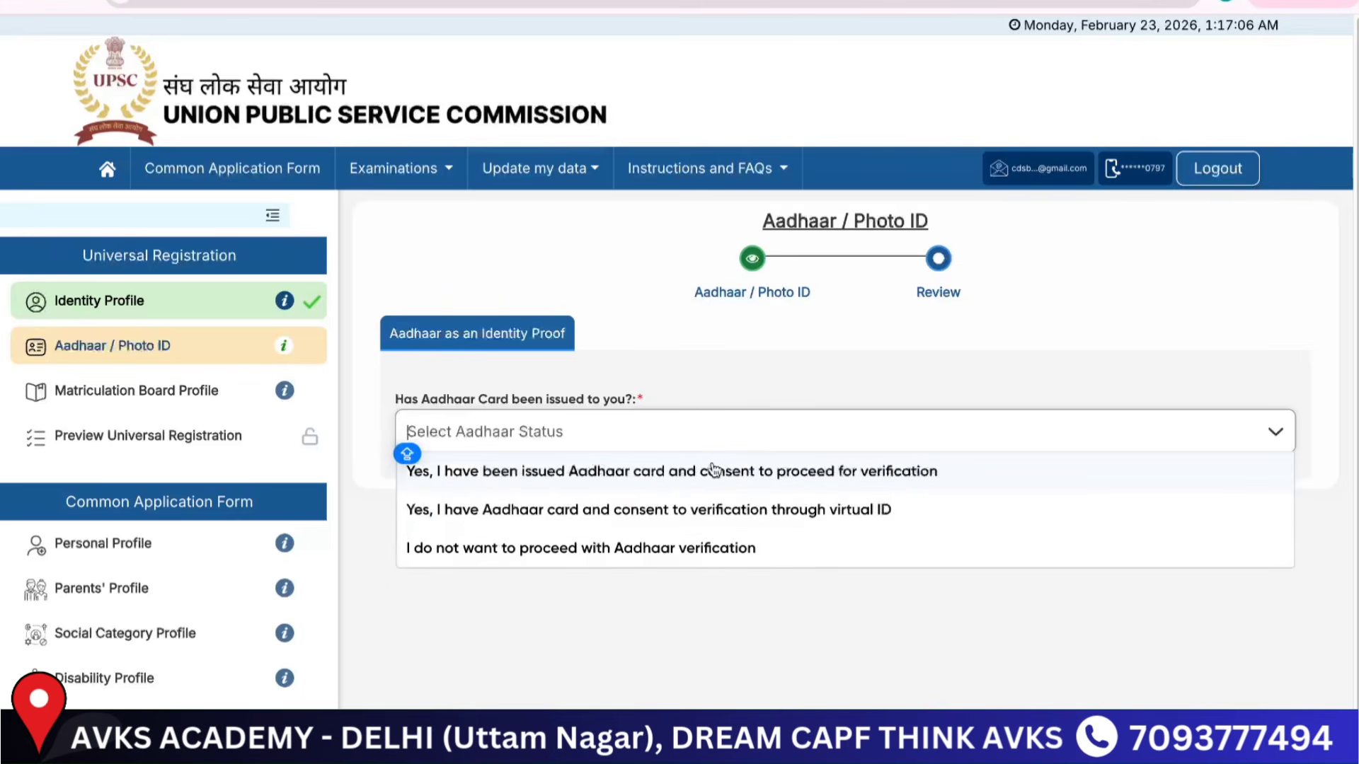
click(945, 474)
click(412, 572)
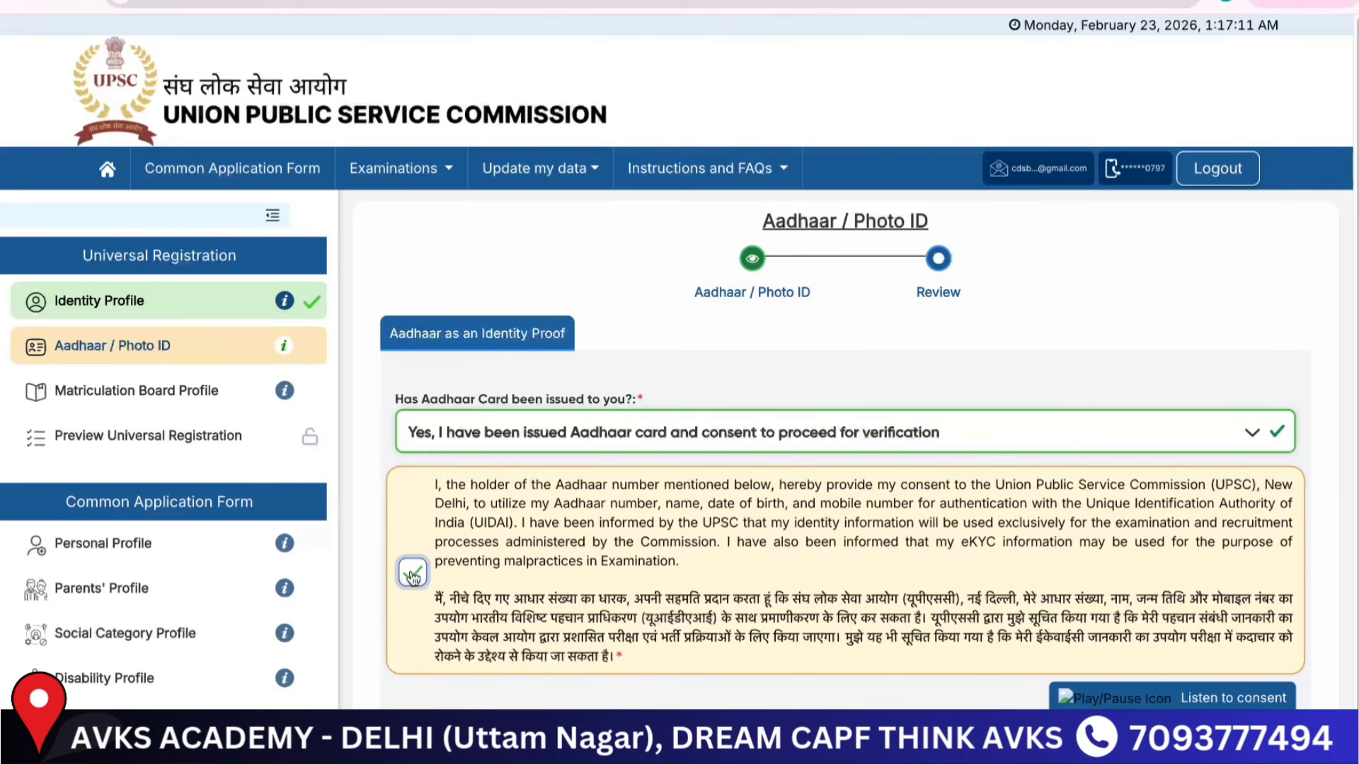
scroll(819, 640, down, 3)
click(551, 552)
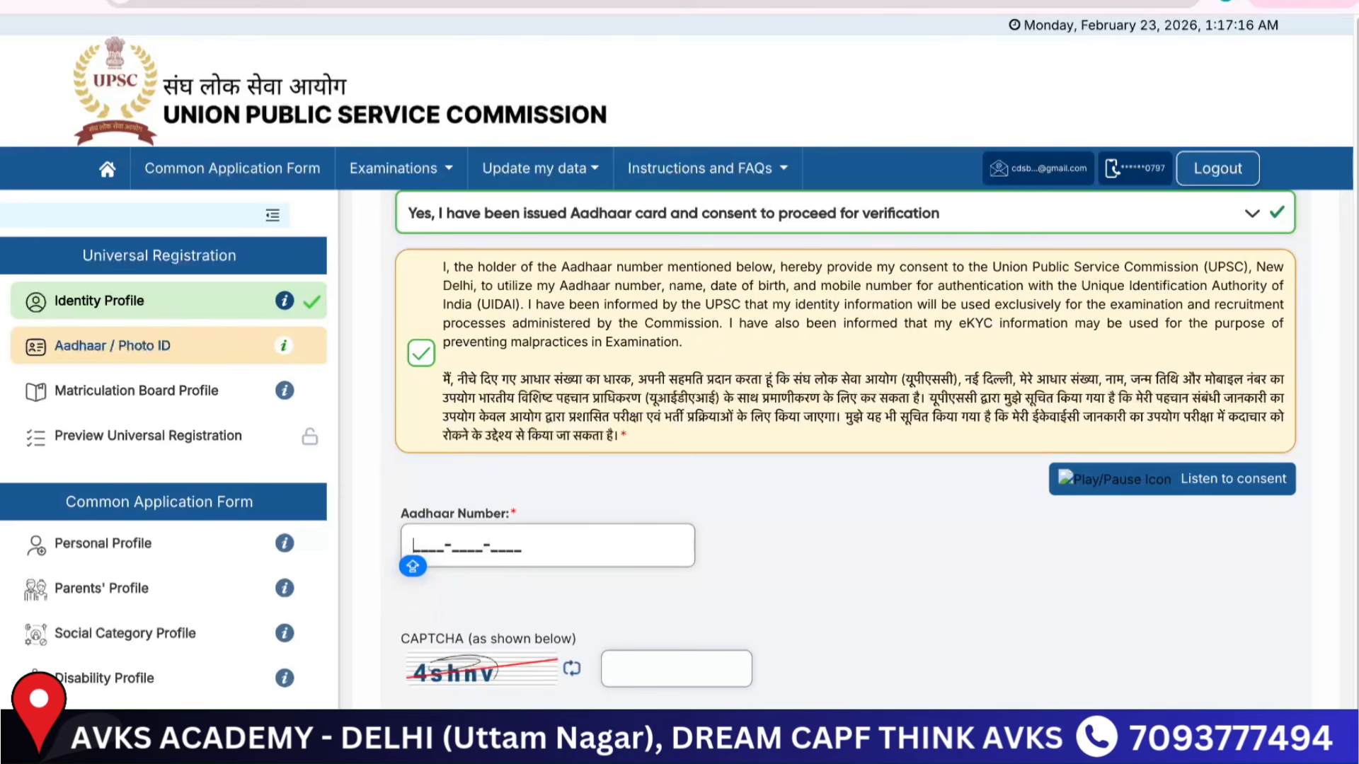
scroll(981, 658, down, 1)
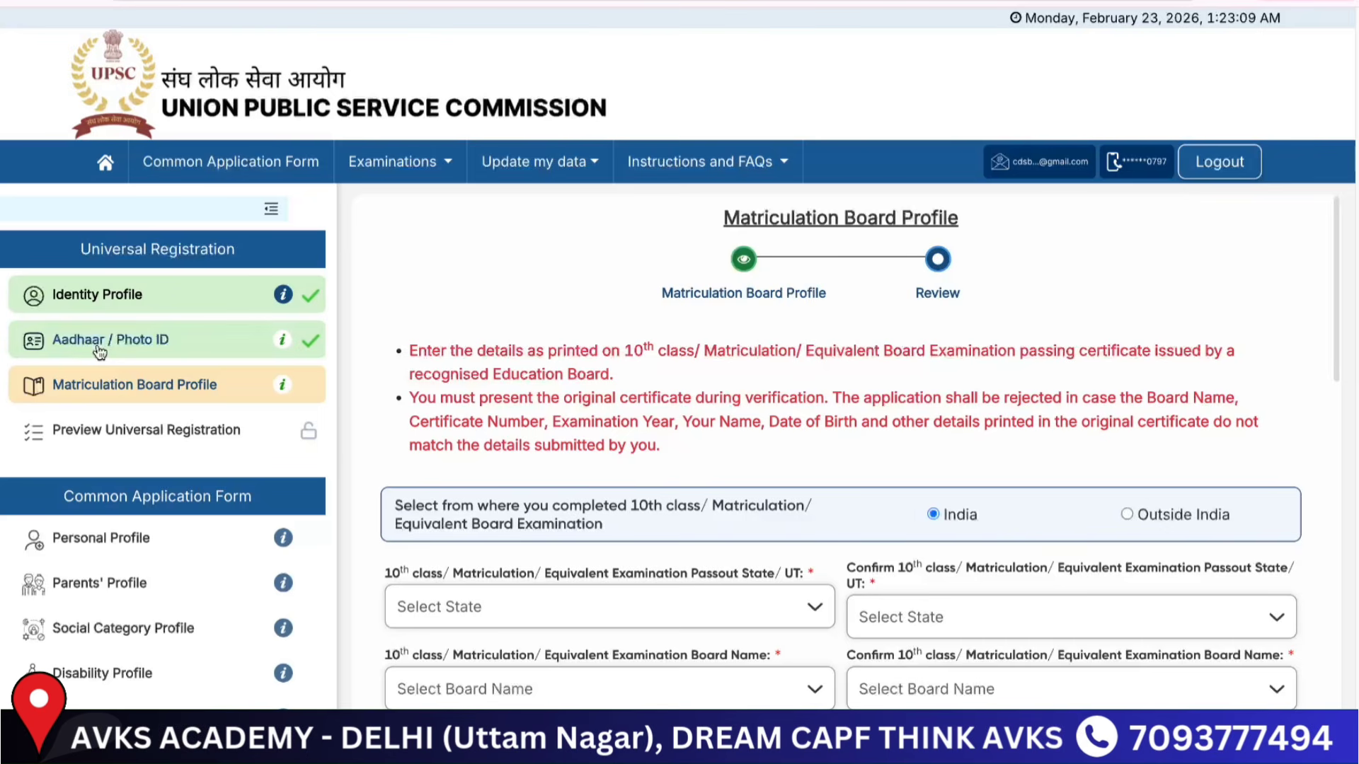
Step: Review the Matriculation Board Profile fields for state, board, passout year, certificate, roll number and issue date
scroll(572, 484, down, 1)
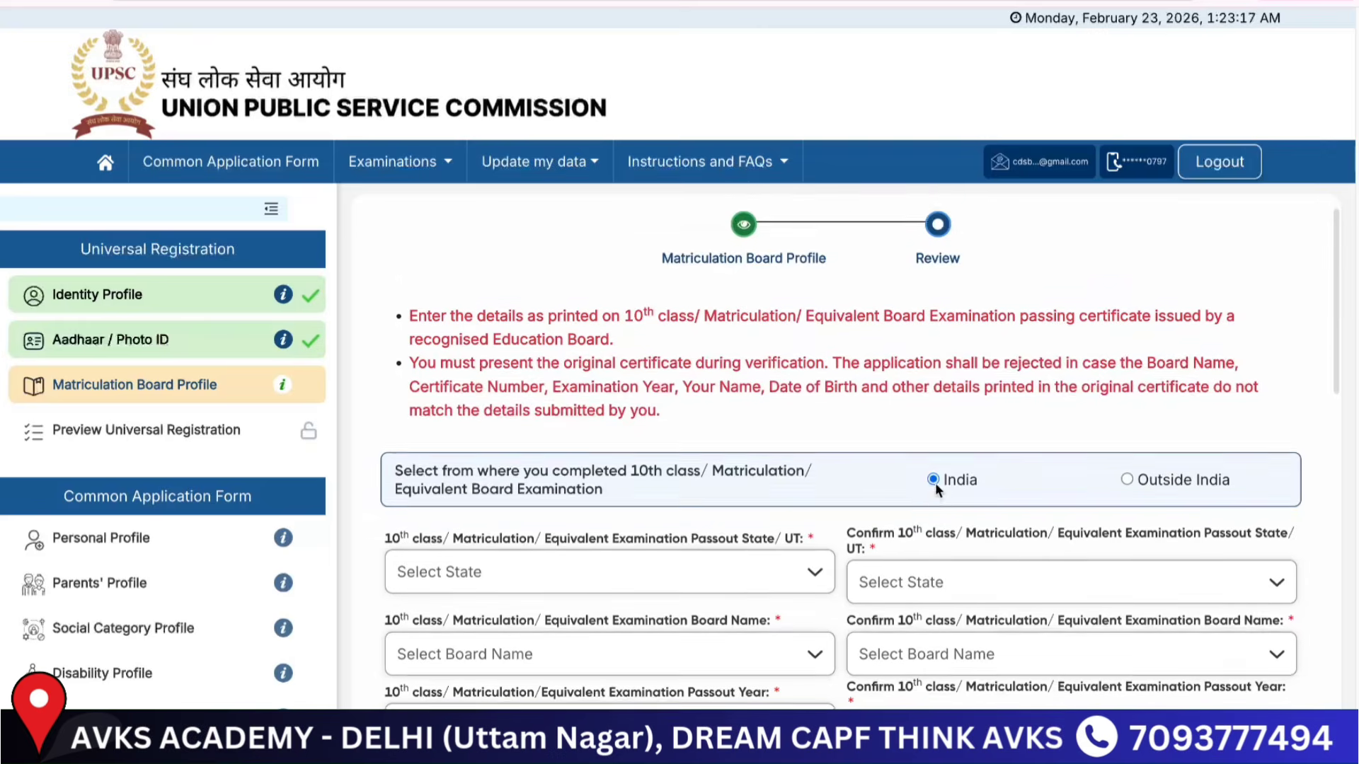
scroll(937, 473, down, 1)
scroll(933, 470, down, 3)
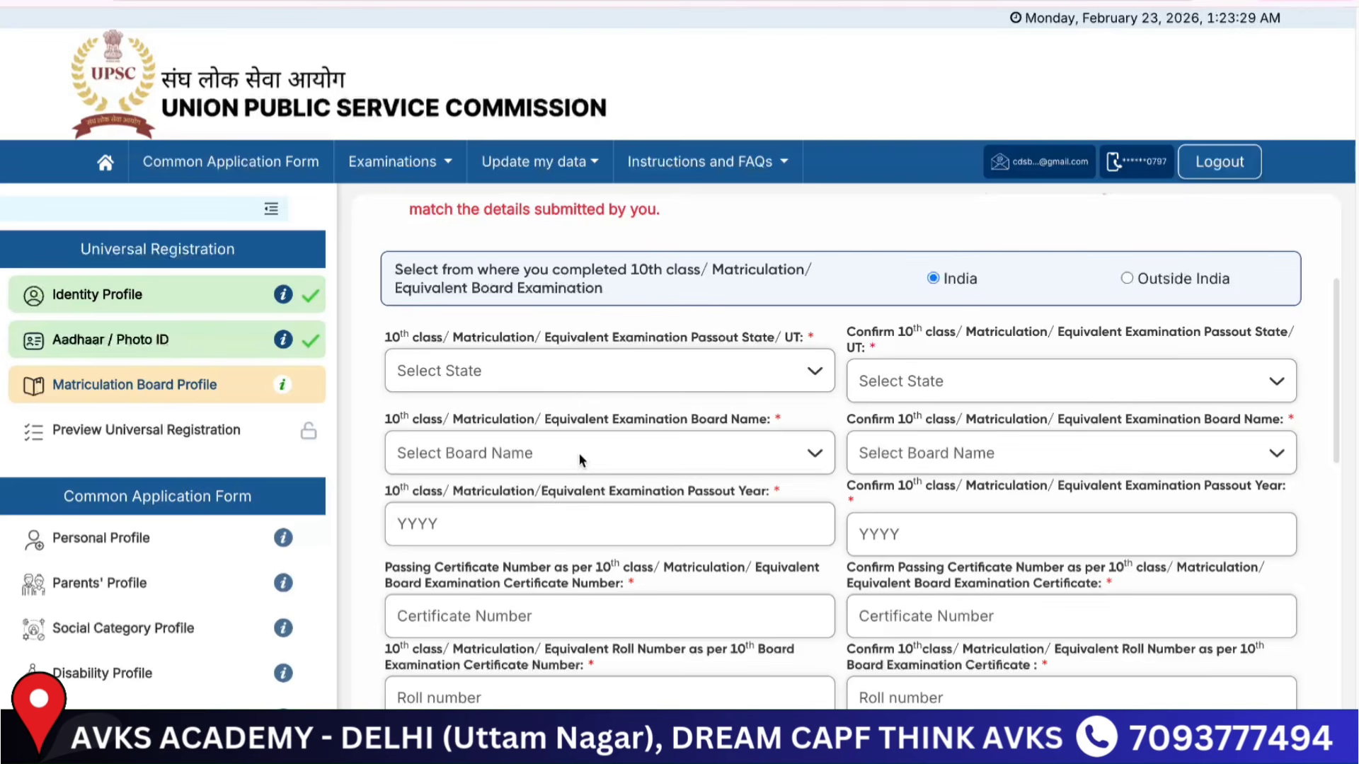
scroll(586, 545, down, 1)
scroll(586, 545, down, 2)
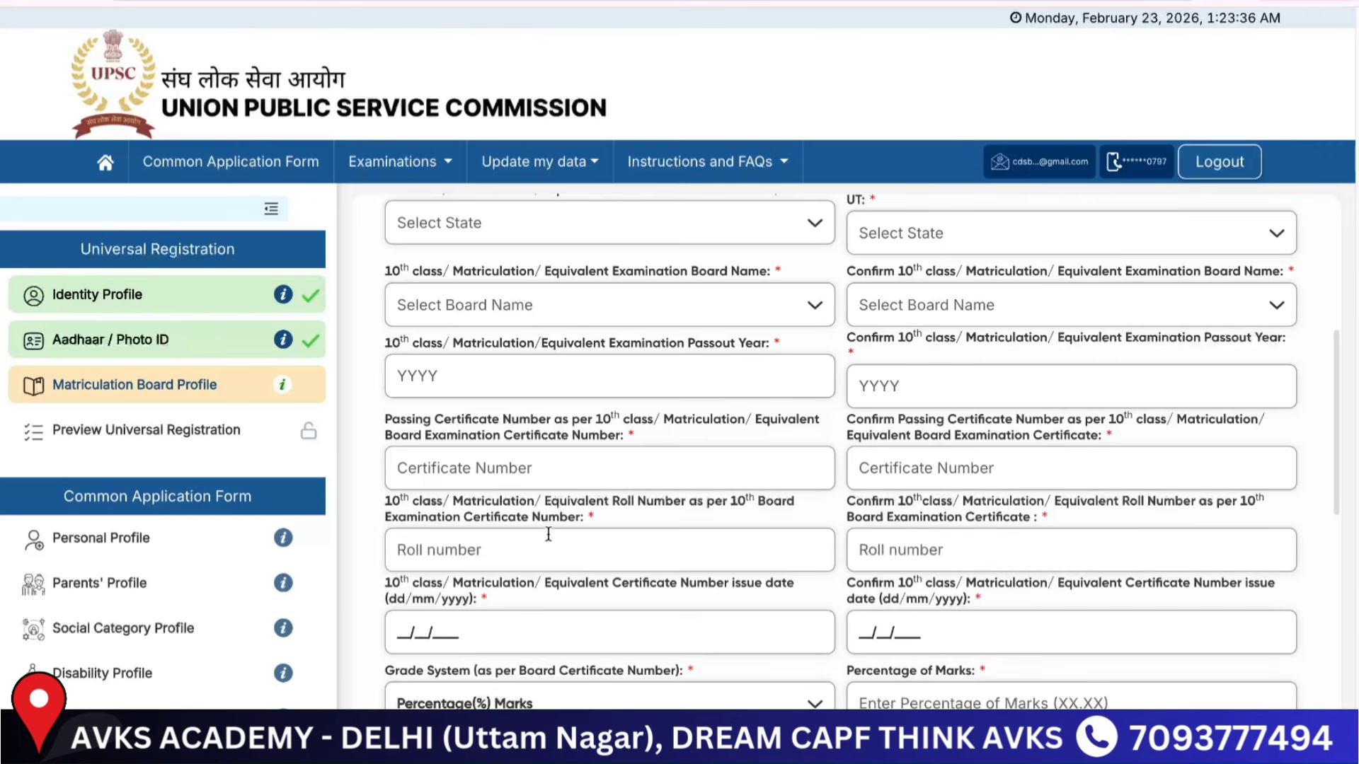
scroll(552, 541, down, 1)
scroll(569, 556, down, 1)
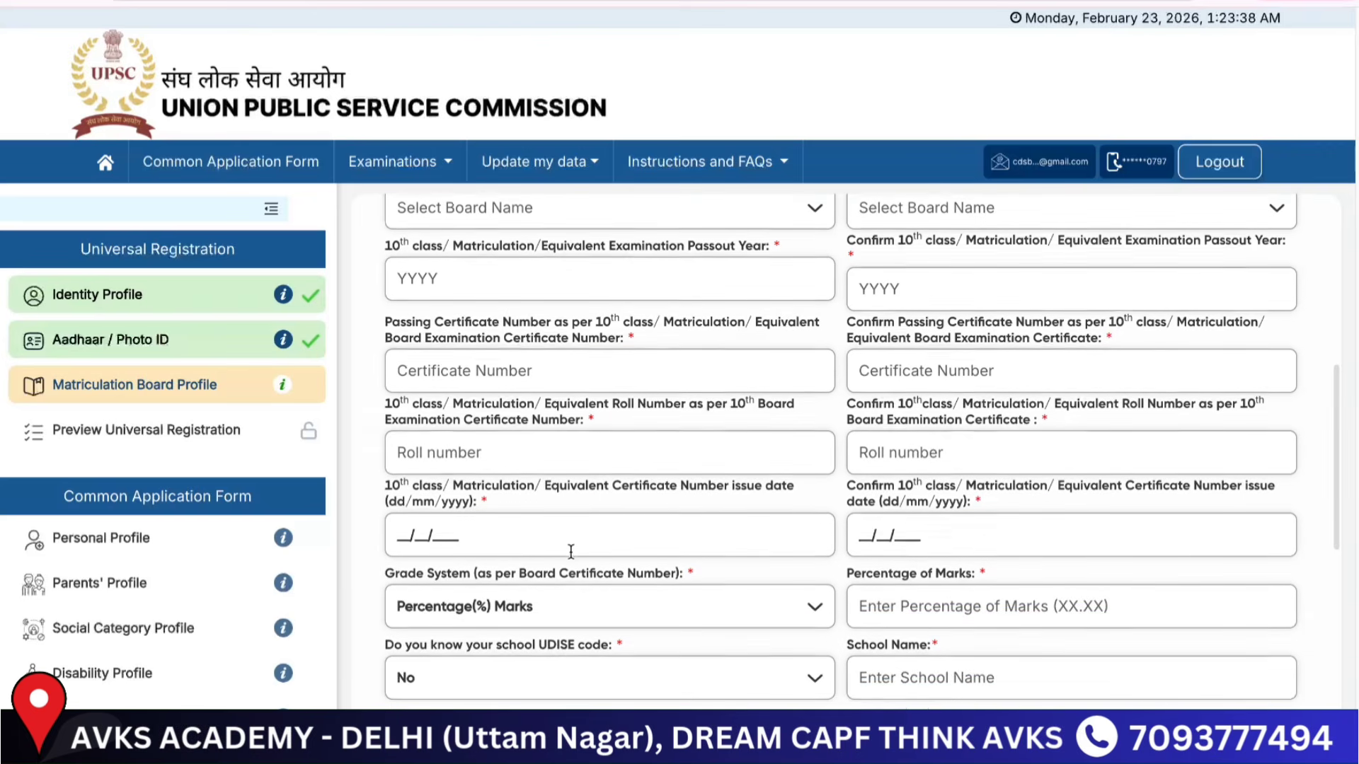
Step: Check the Grade System and school UDISE code options in the Matriculation Board Profile, keeping Percentage(%) Marks and No
click(614, 591)
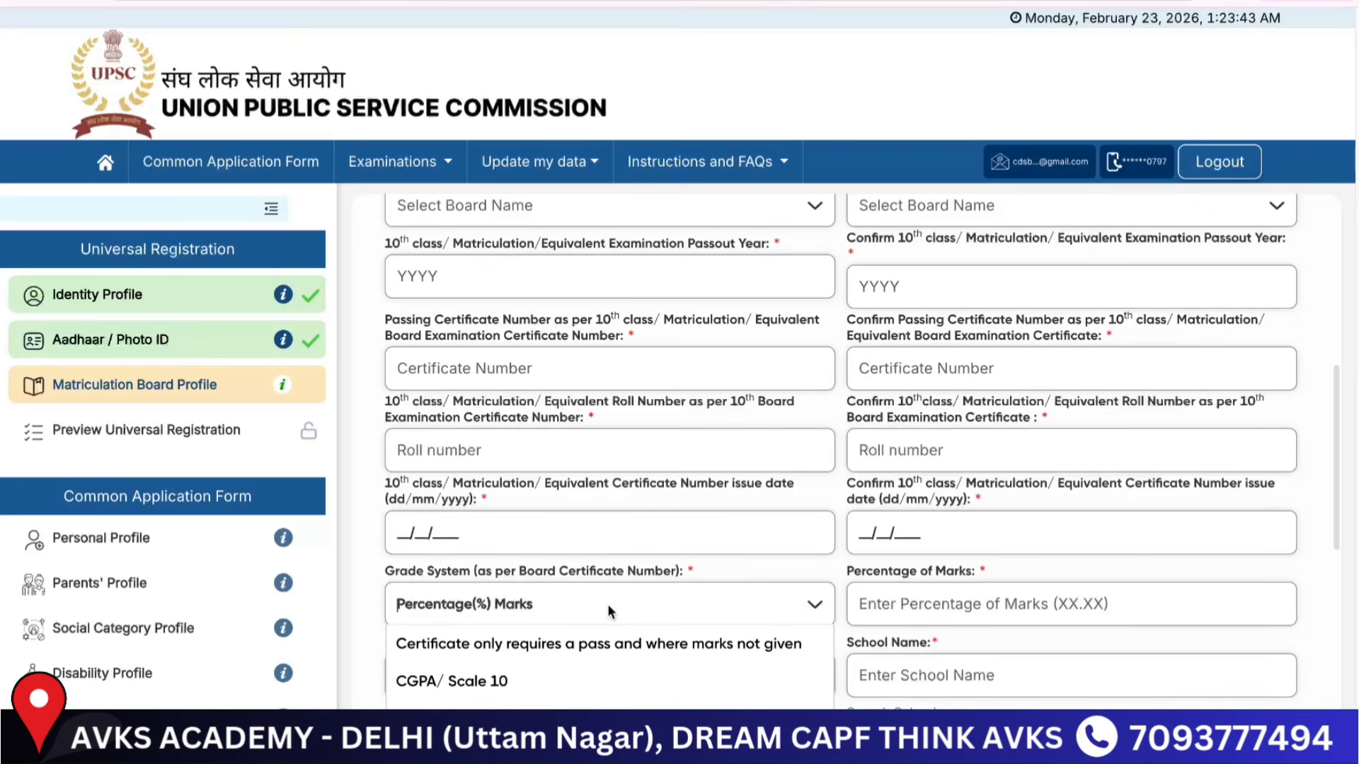
click(764, 585)
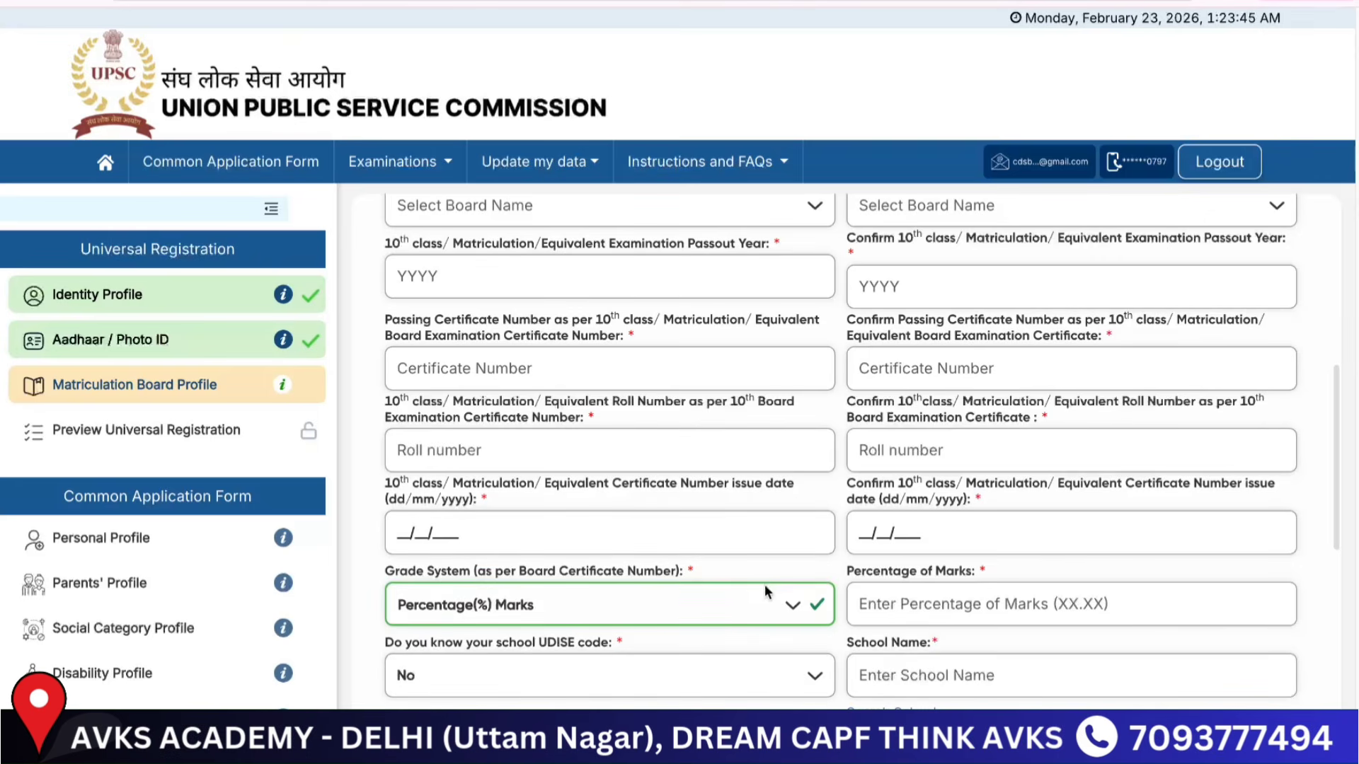
scroll(540, 588, down, 3)
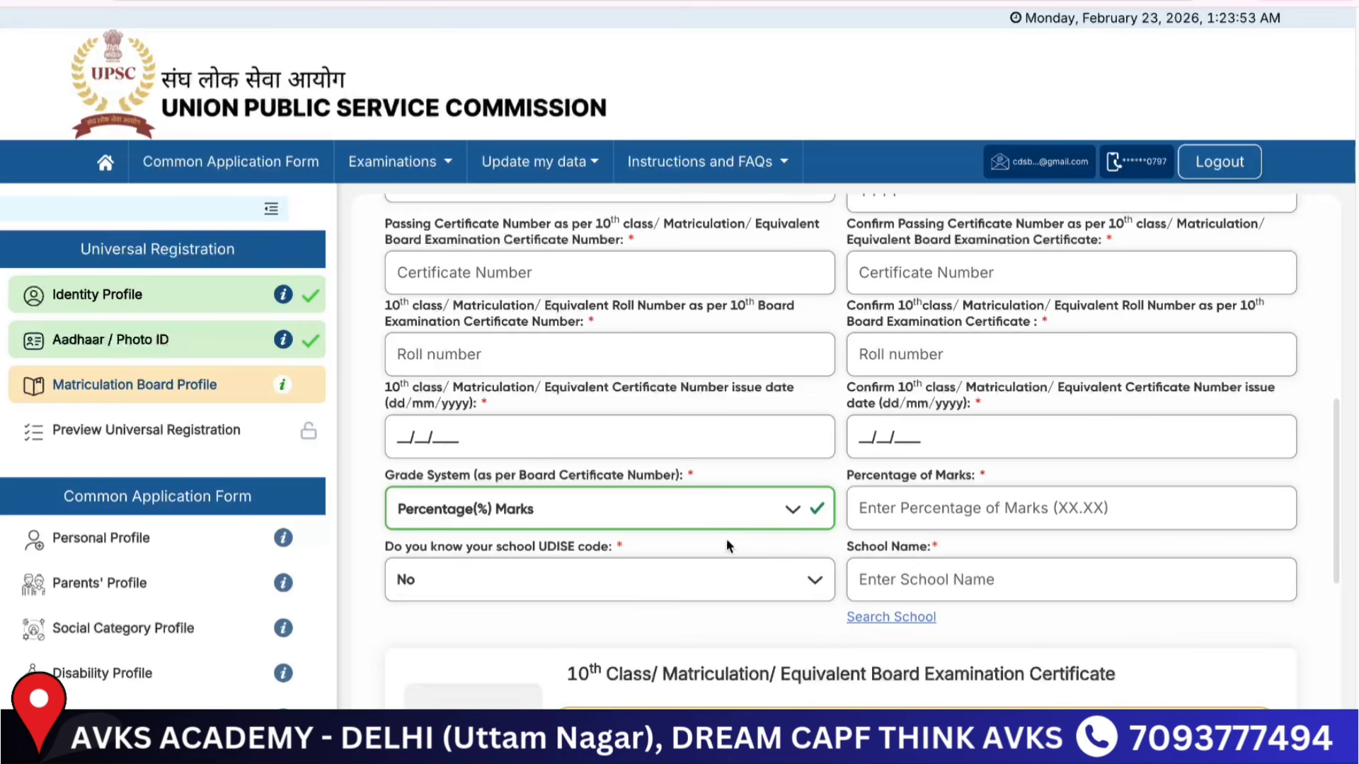
click(812, 580)
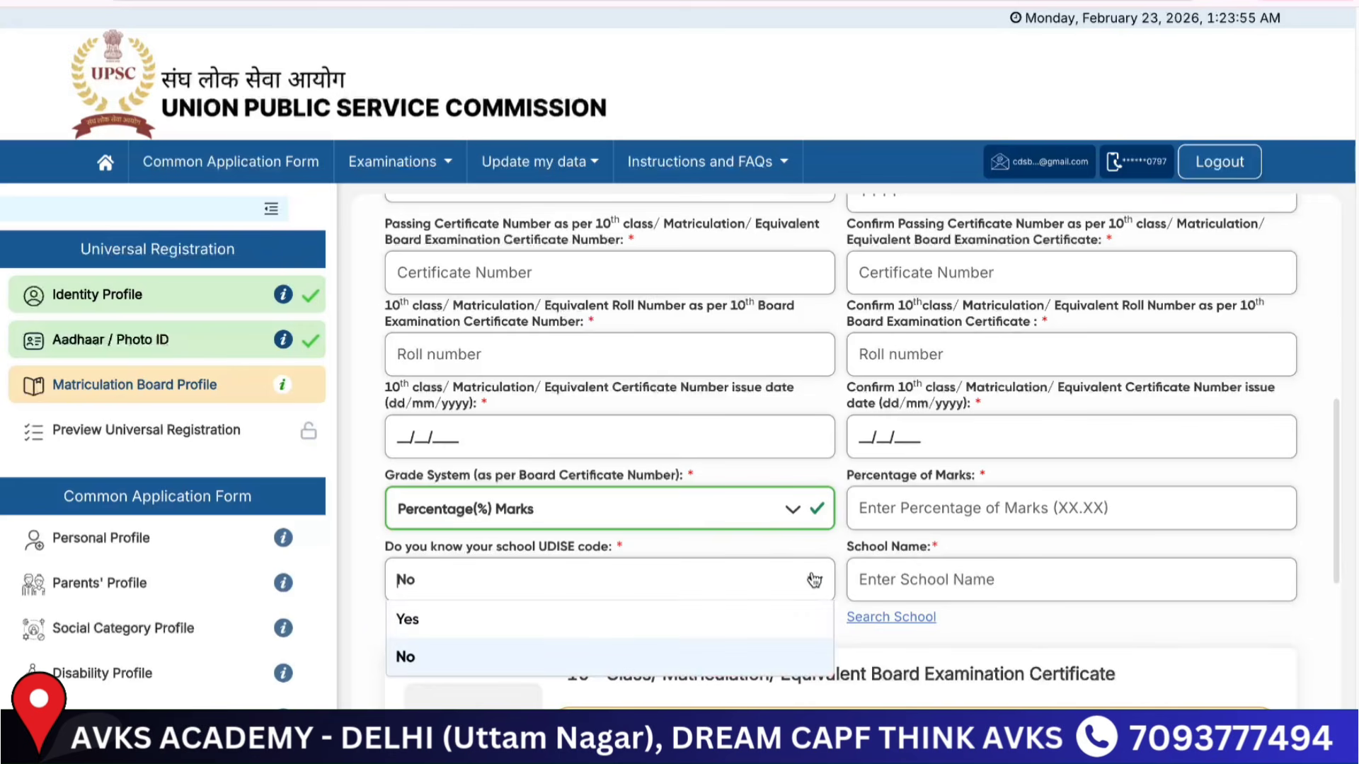
click(819, 583)
scroll(767, 608, down, 1)
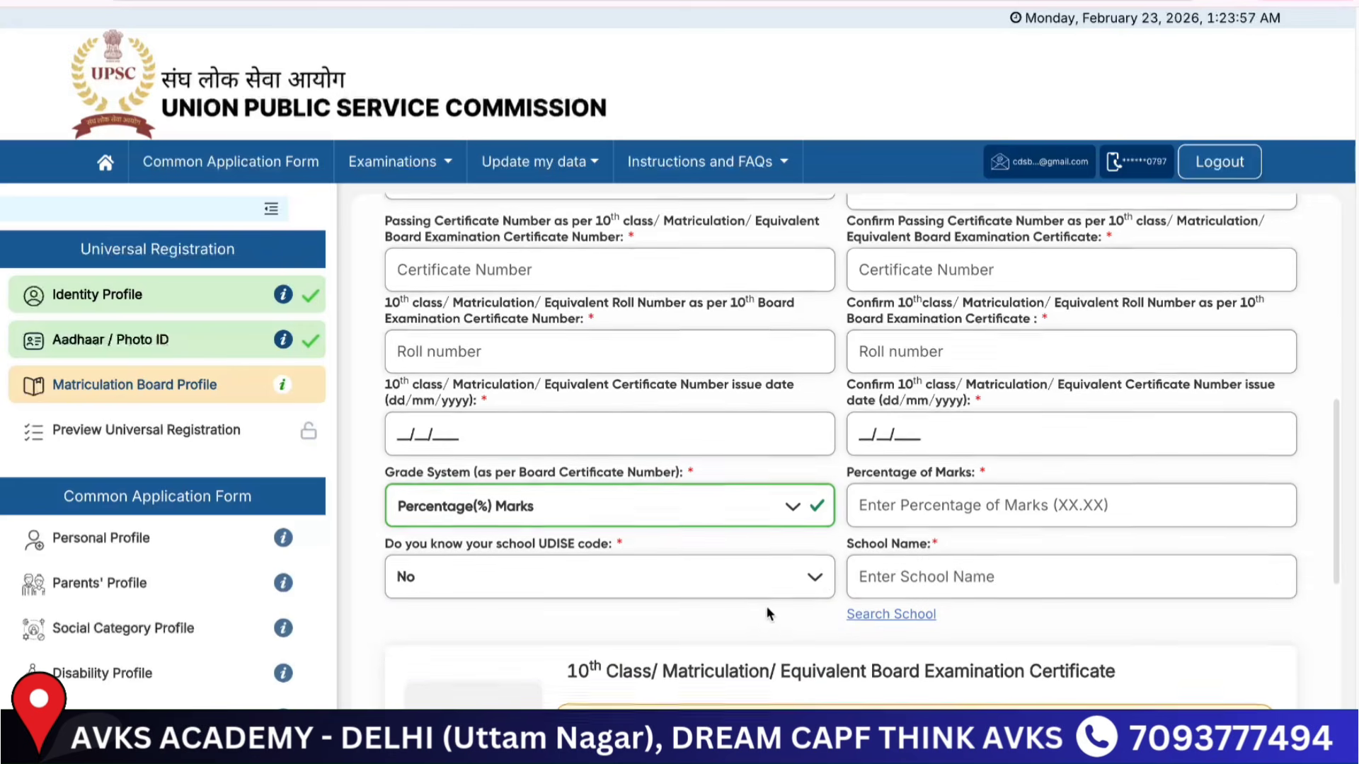
scroll(754, 610, down, 1)
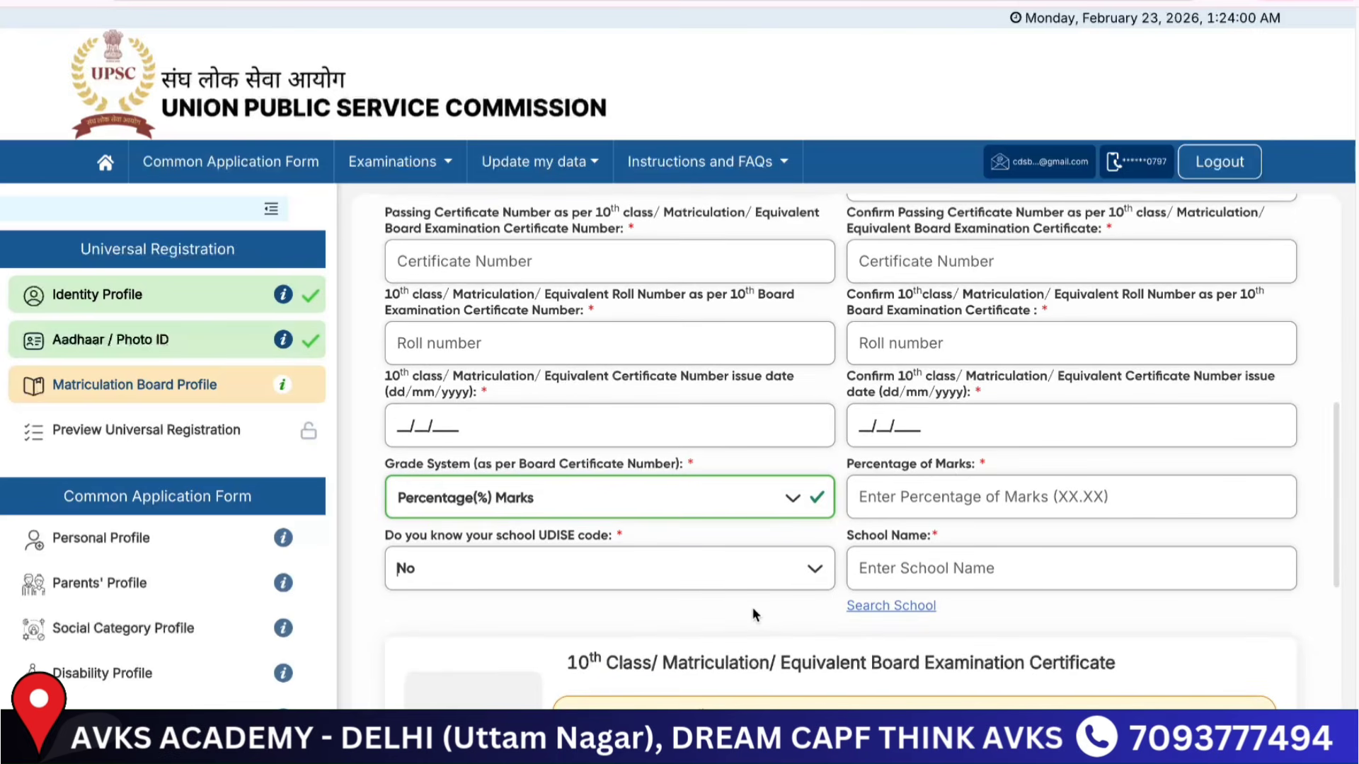
Step: Accept the declaration that the Matriculation Board Profile information is true, complete and correct
scroll(753, 613, down, 6)
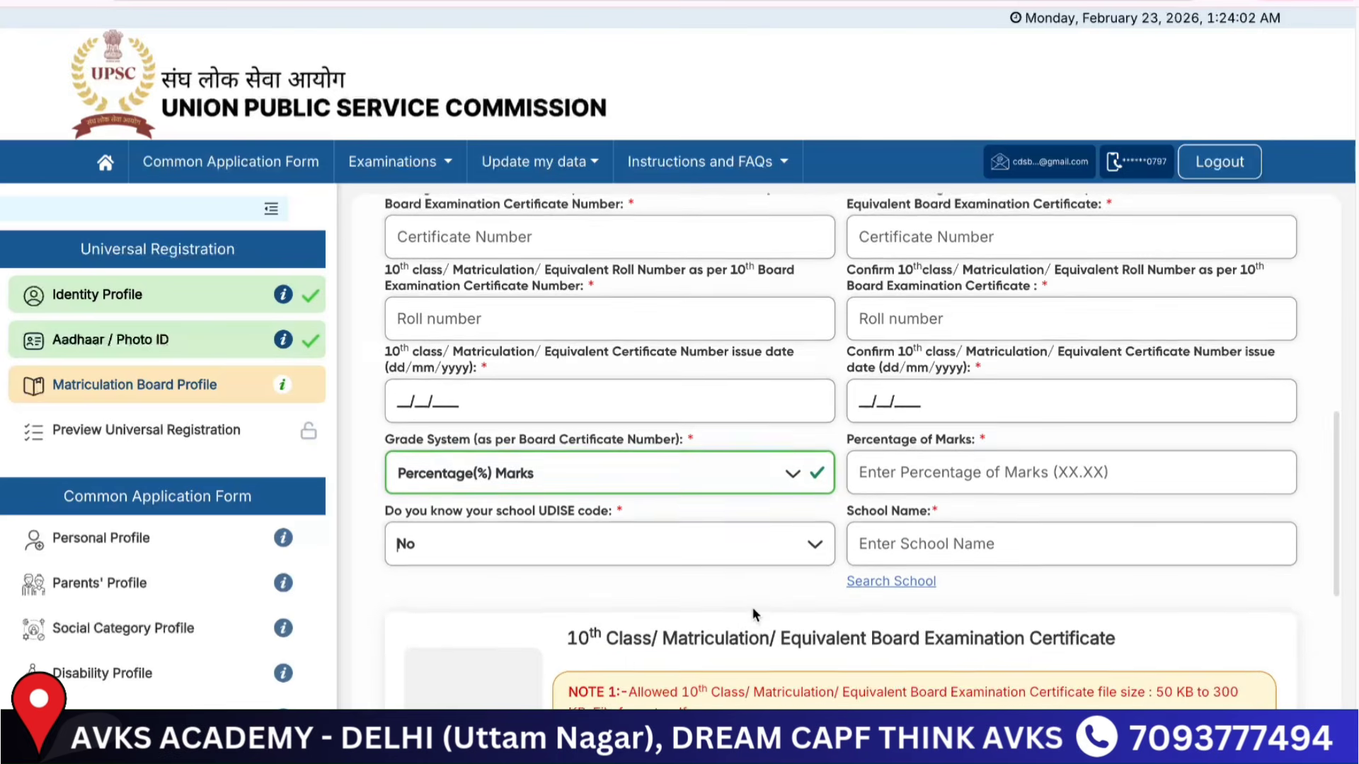
scroll(738, 609, up, 1)
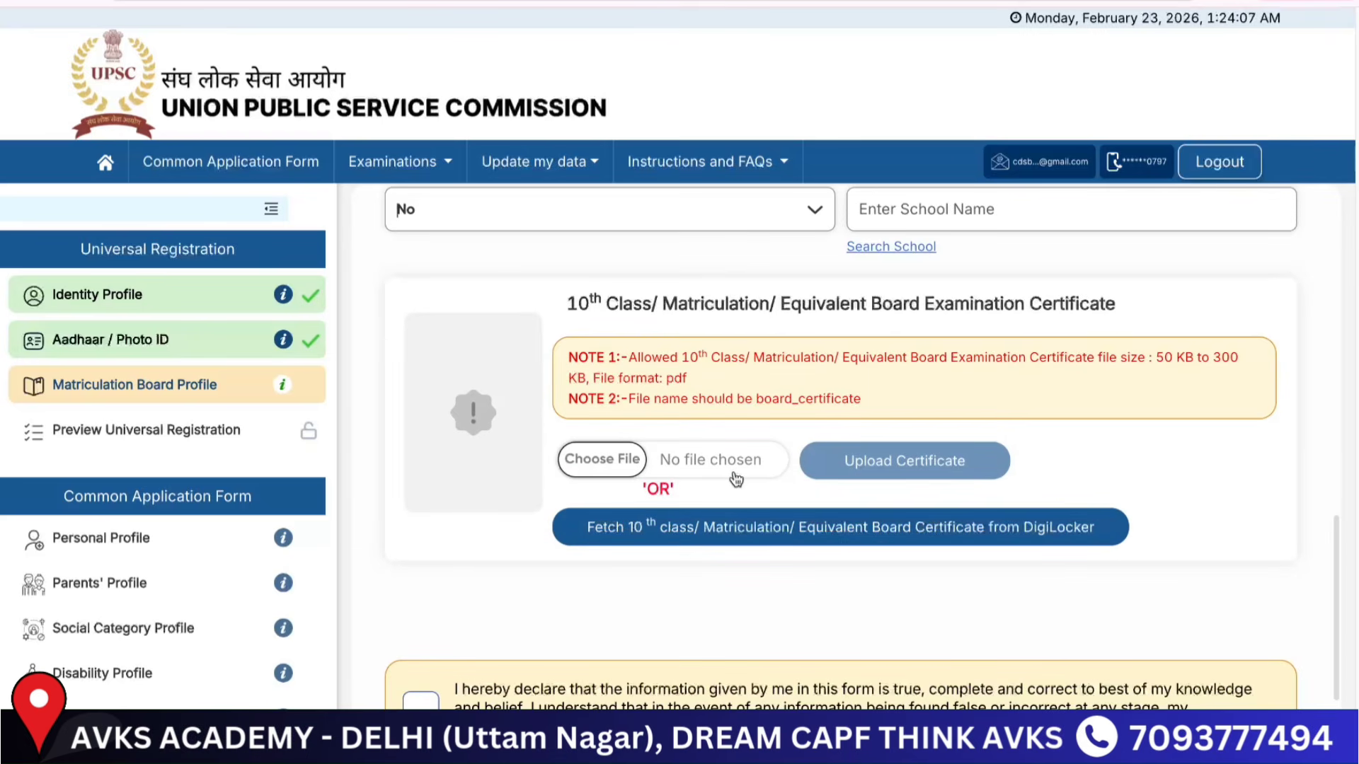
scroll(737, 482, down, 1)
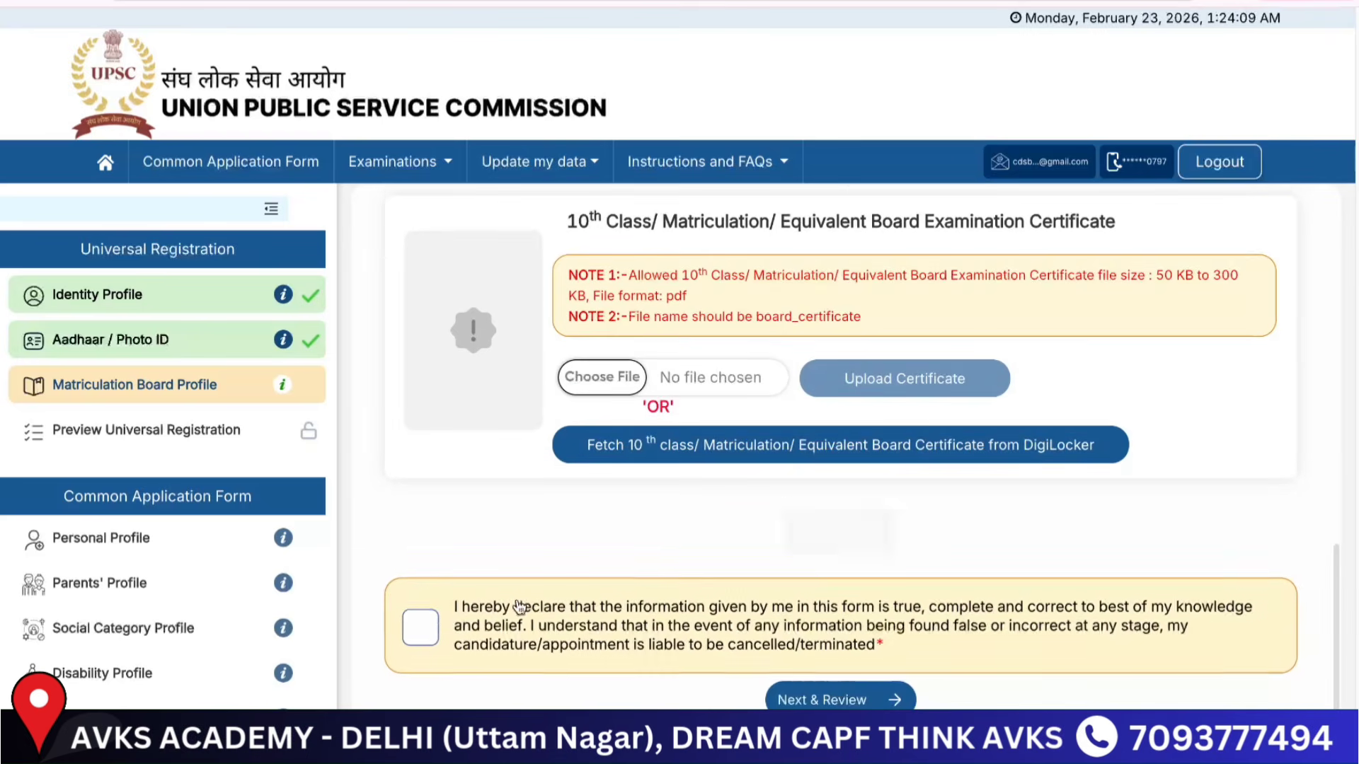
click(410, 637)
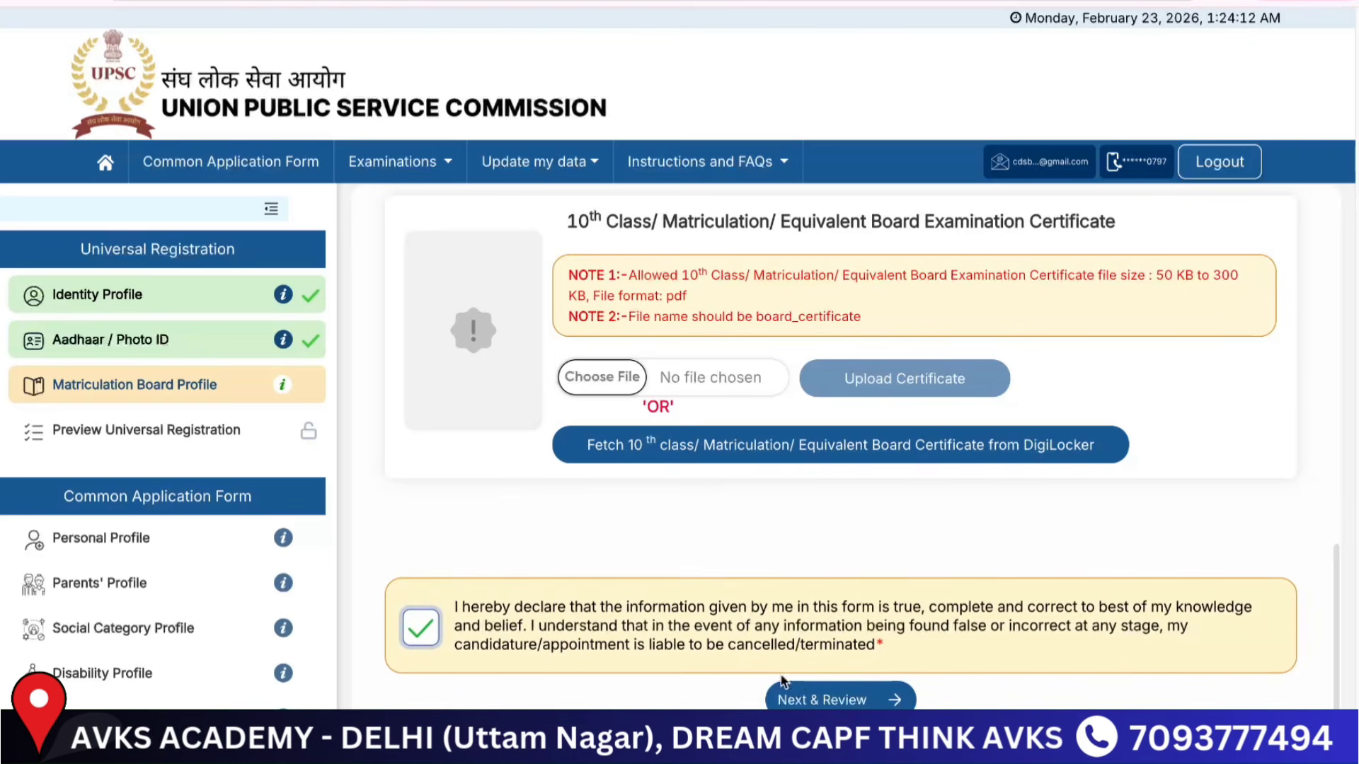
Step: Review the 10th class certificate upload requirements, the DigiLocker alternative and the rest of the Matriculation Board Profile form
scroll(776, 529, up, 1)
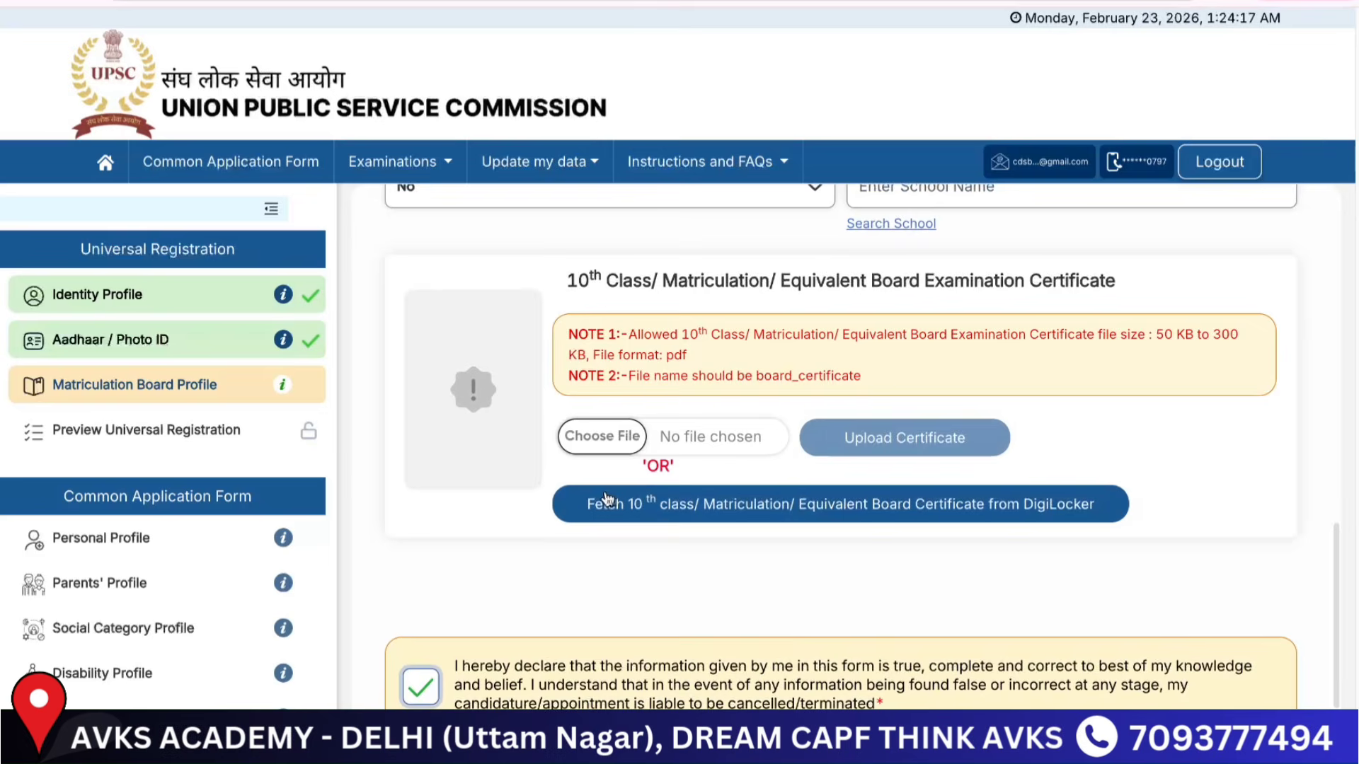
scroll(607, 499, up, 1)
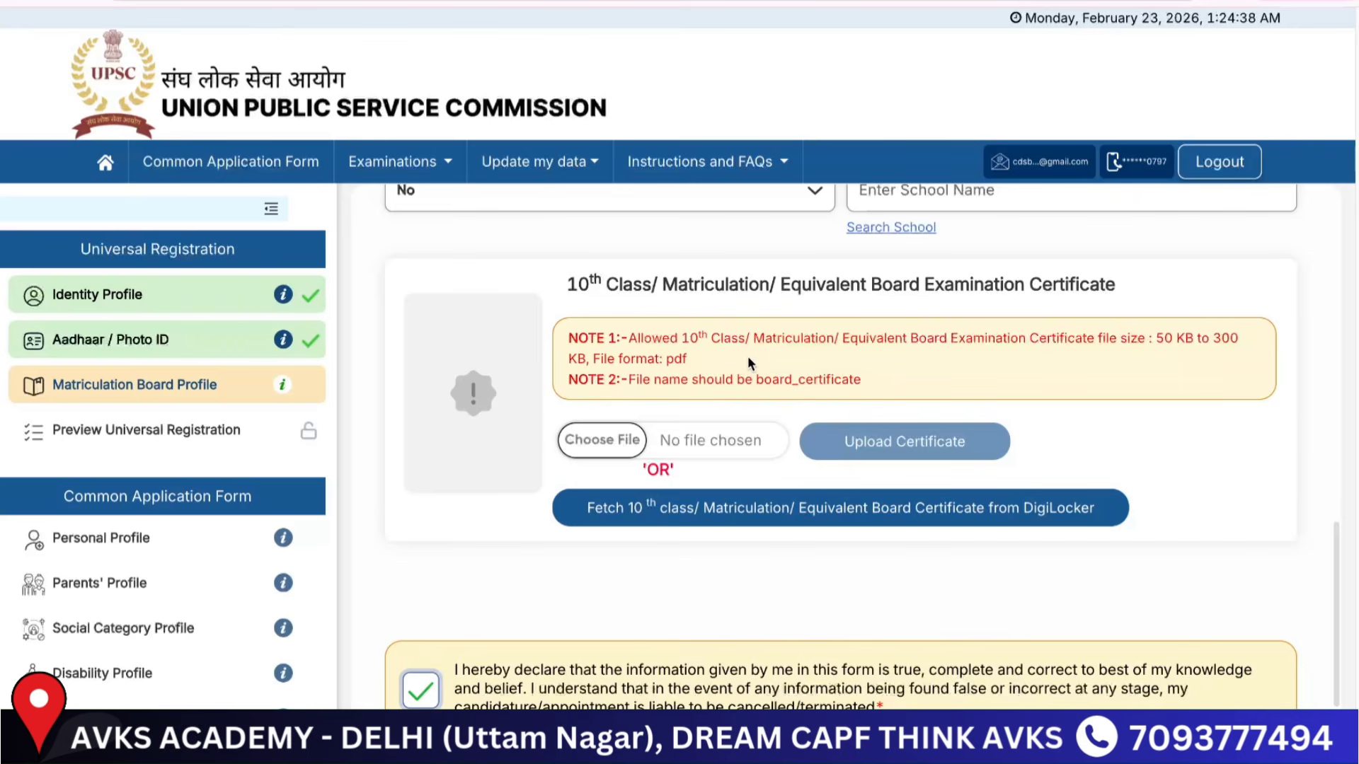
scroll(827, 375, up, 11)
scroll(827, 378, down, 9)
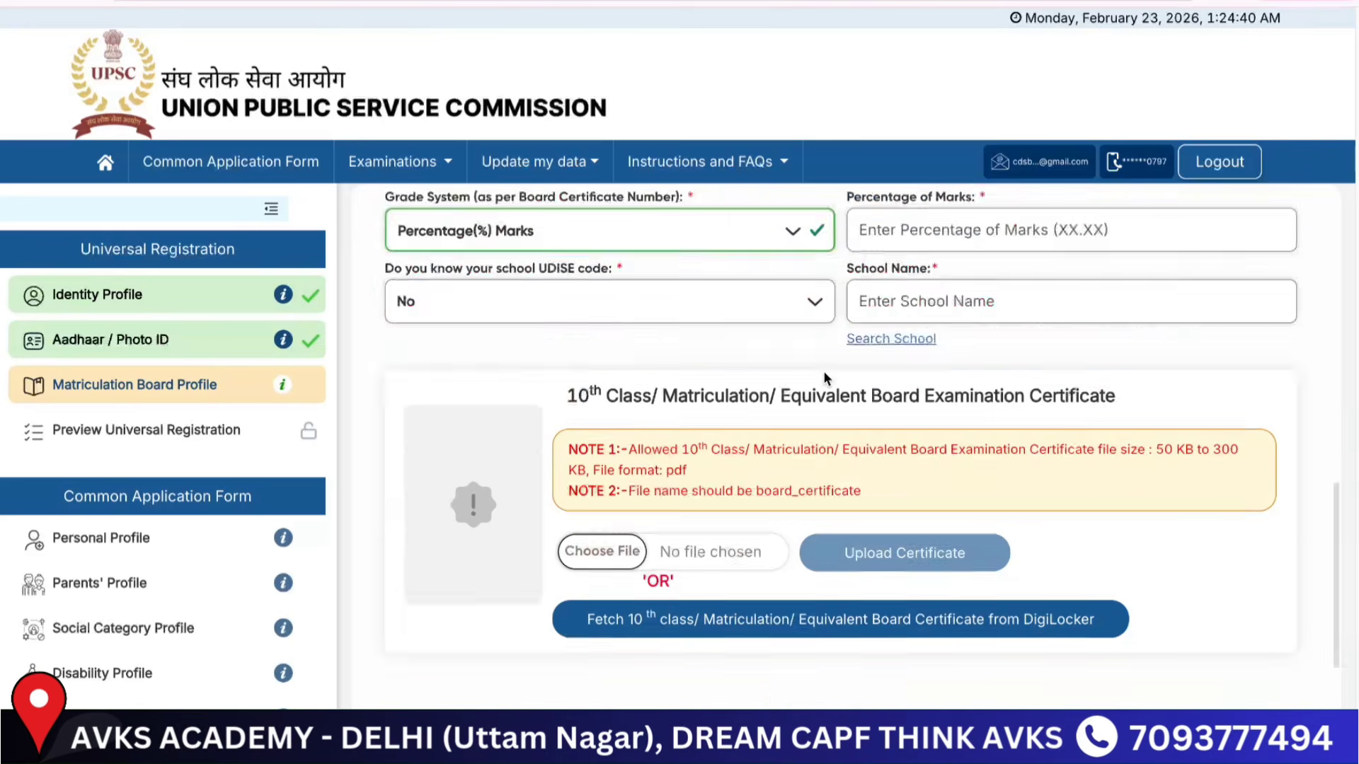
scroll(824, 372, down, 3)
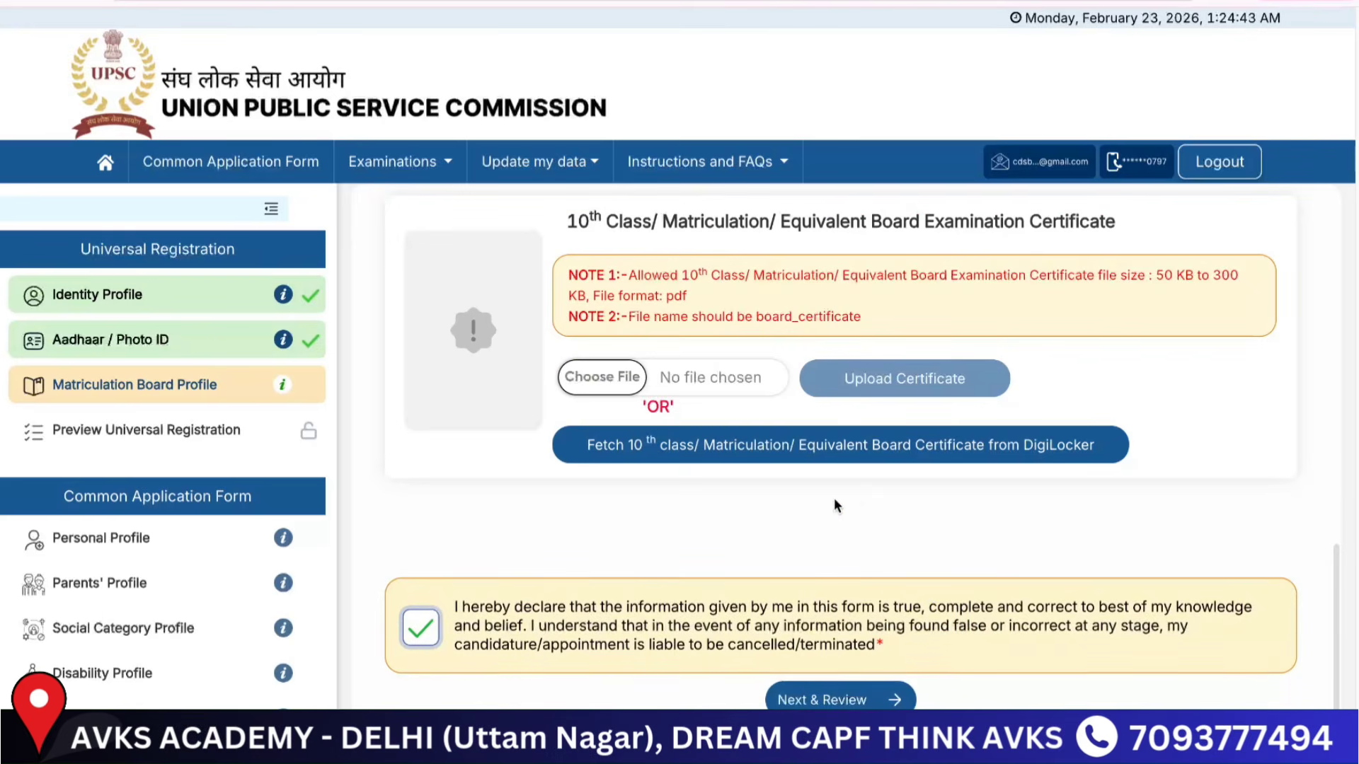
scroll(849, 494, up, 12)
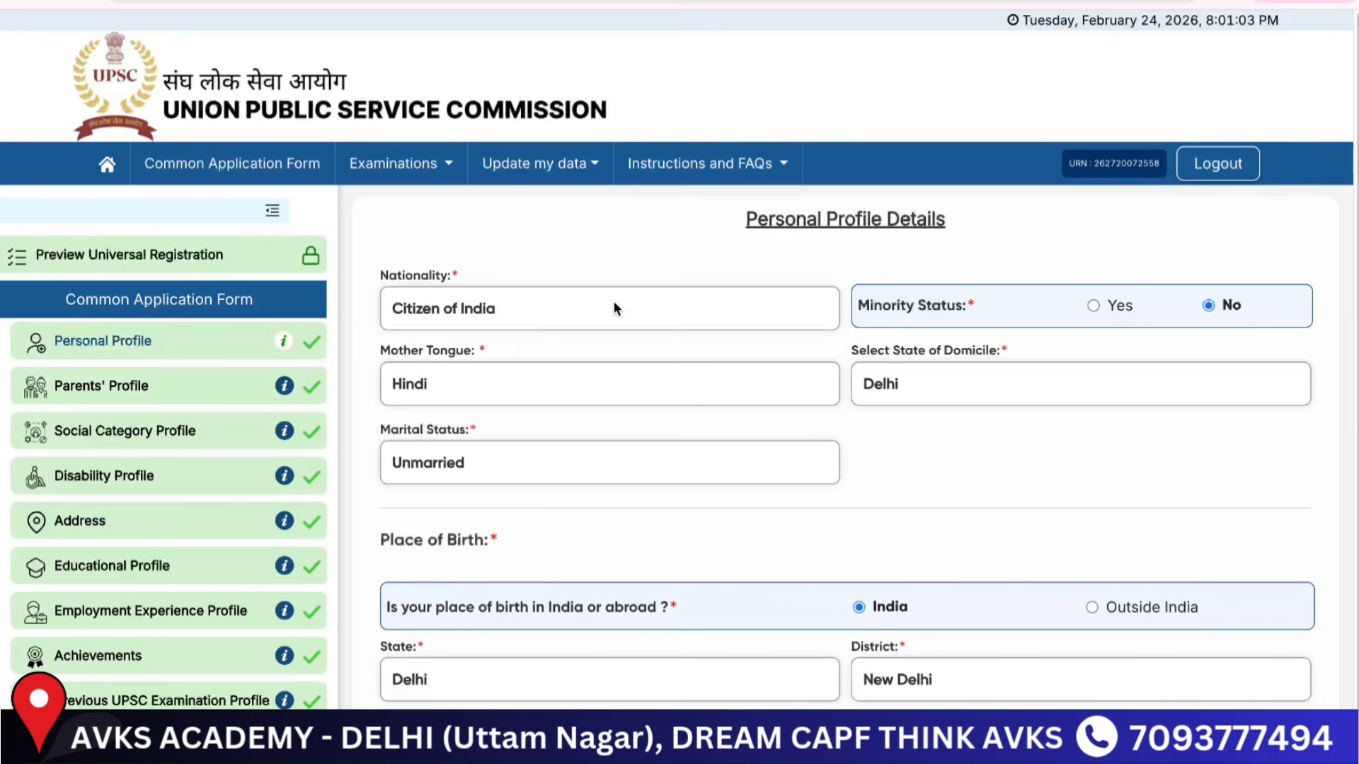
Step: Try both Minority Status answers in the Personal Profile, leave it at Yes, and view the minority group choices
click(1111, 308)
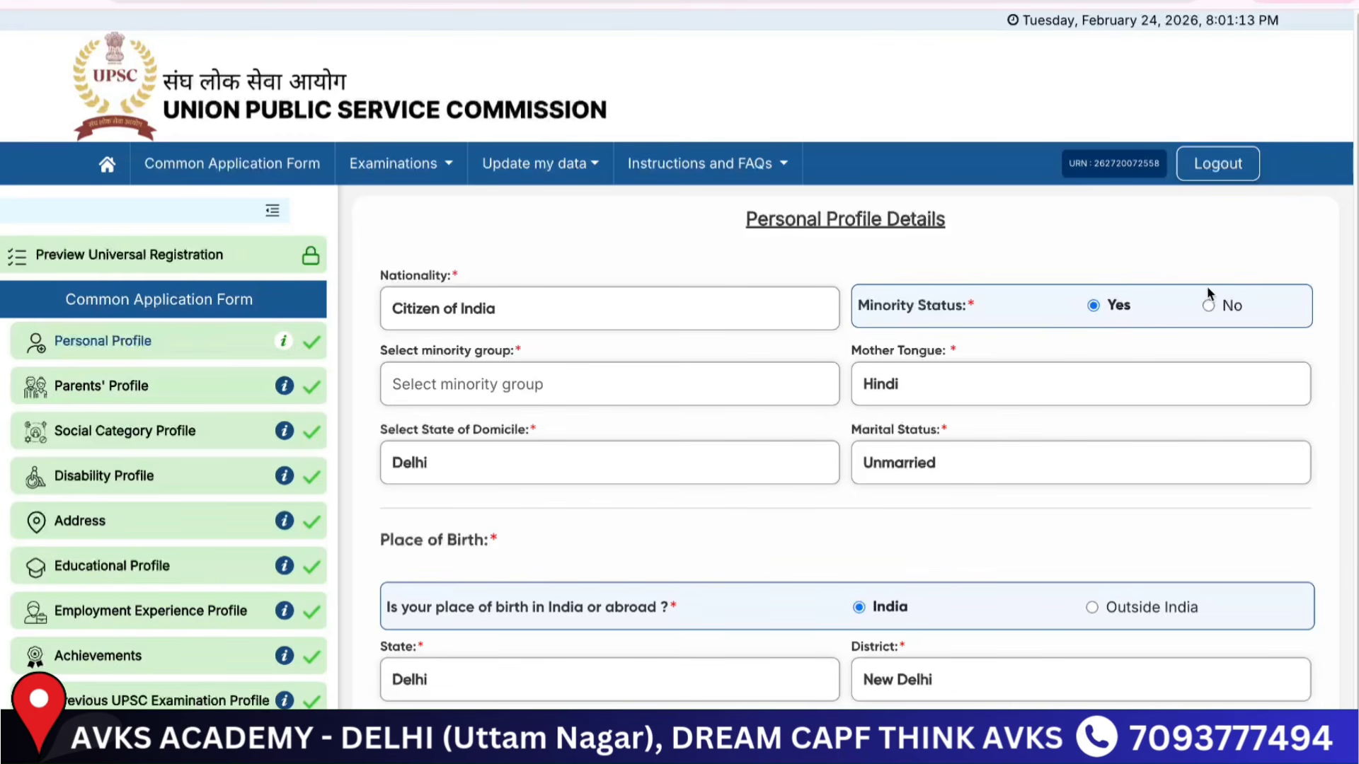
click(1209, 306)
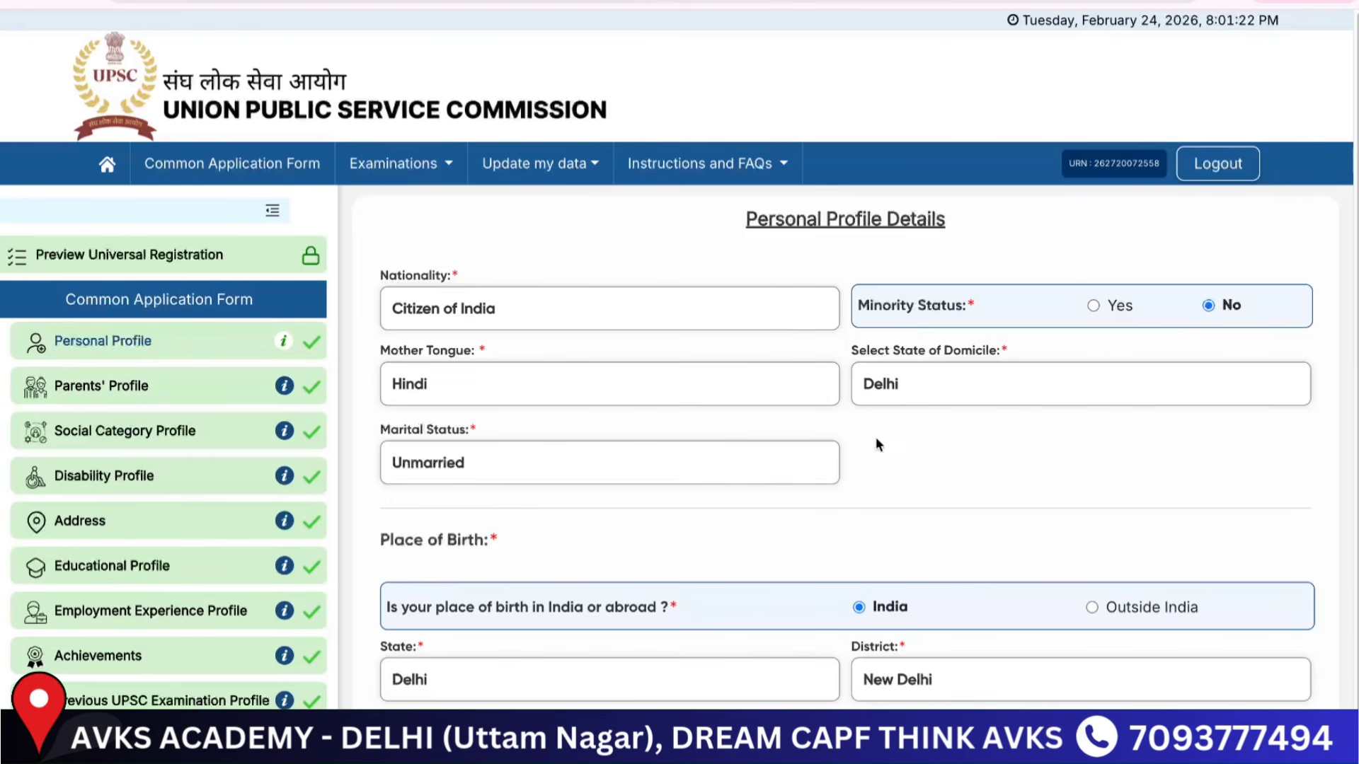
click(1094, 305)
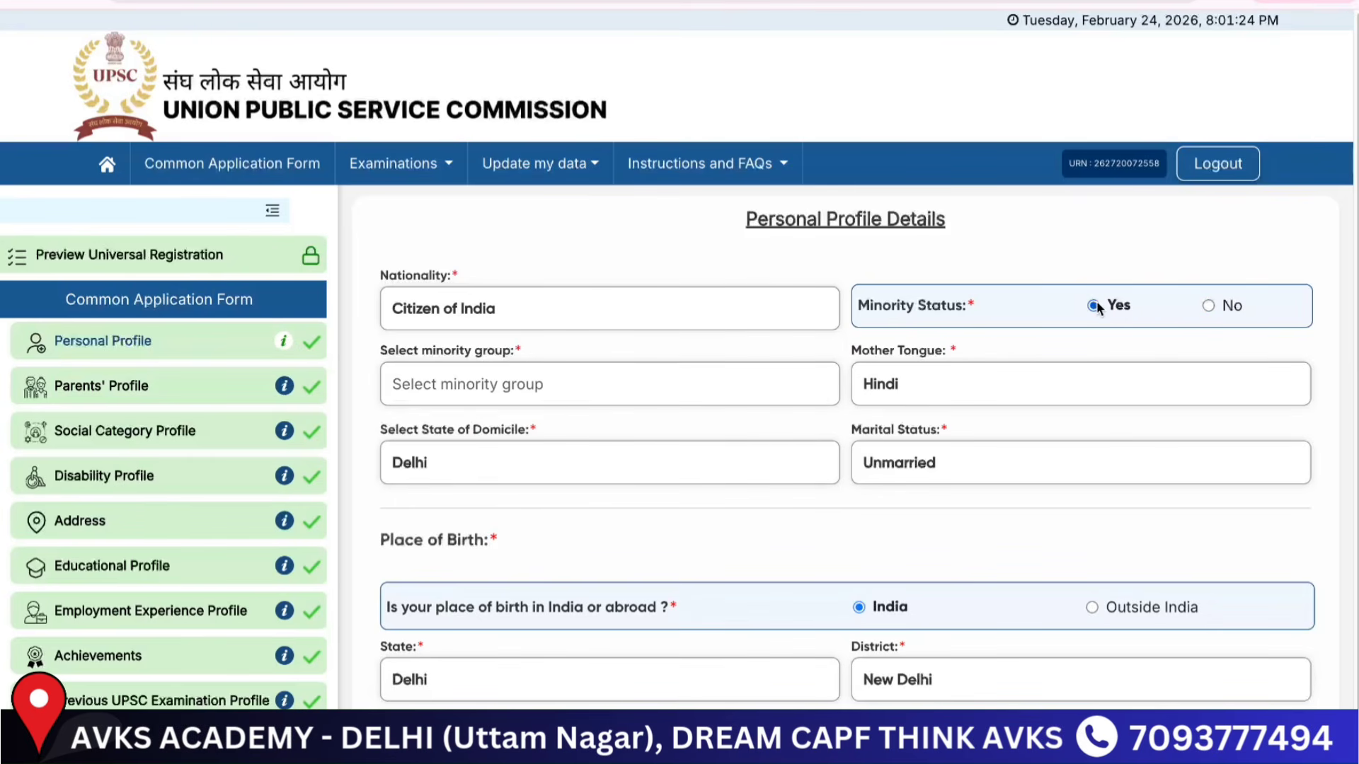
click(654, 381)
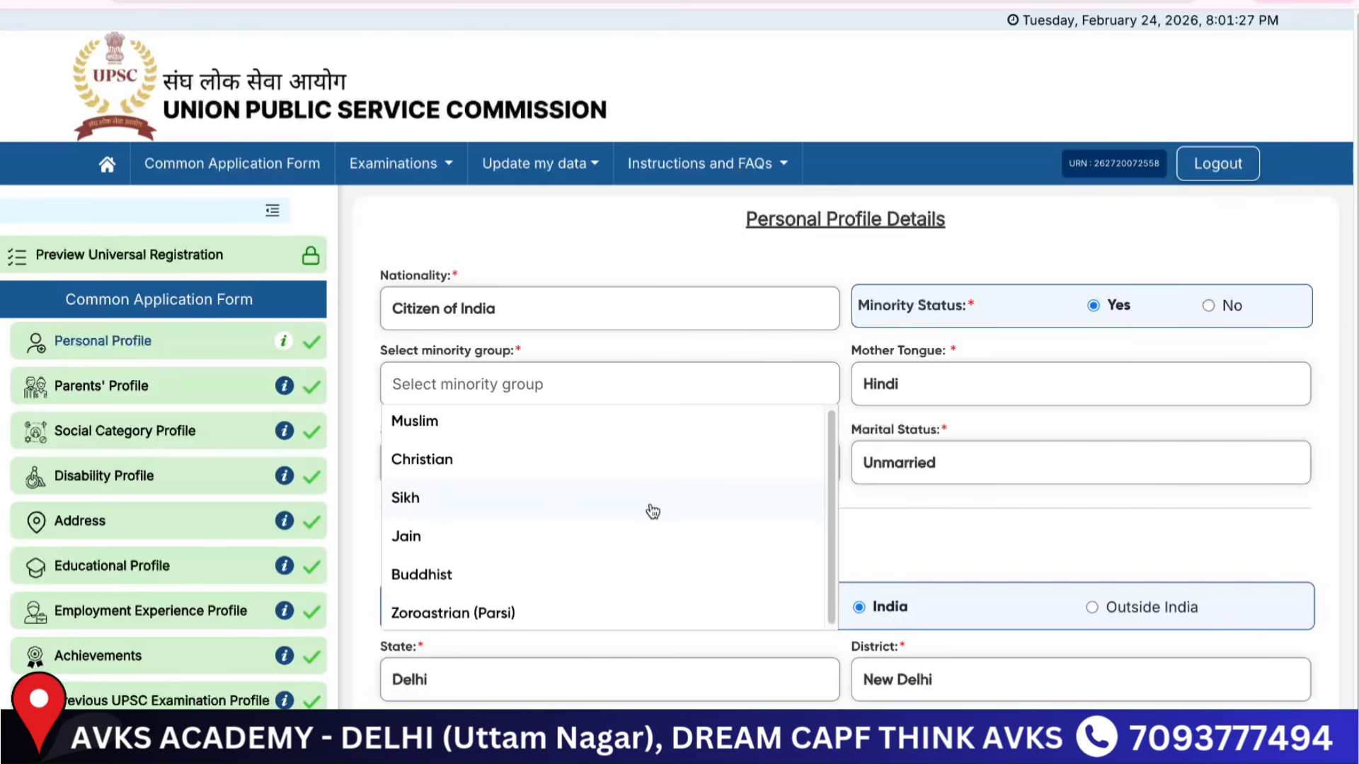
click(940, 508)
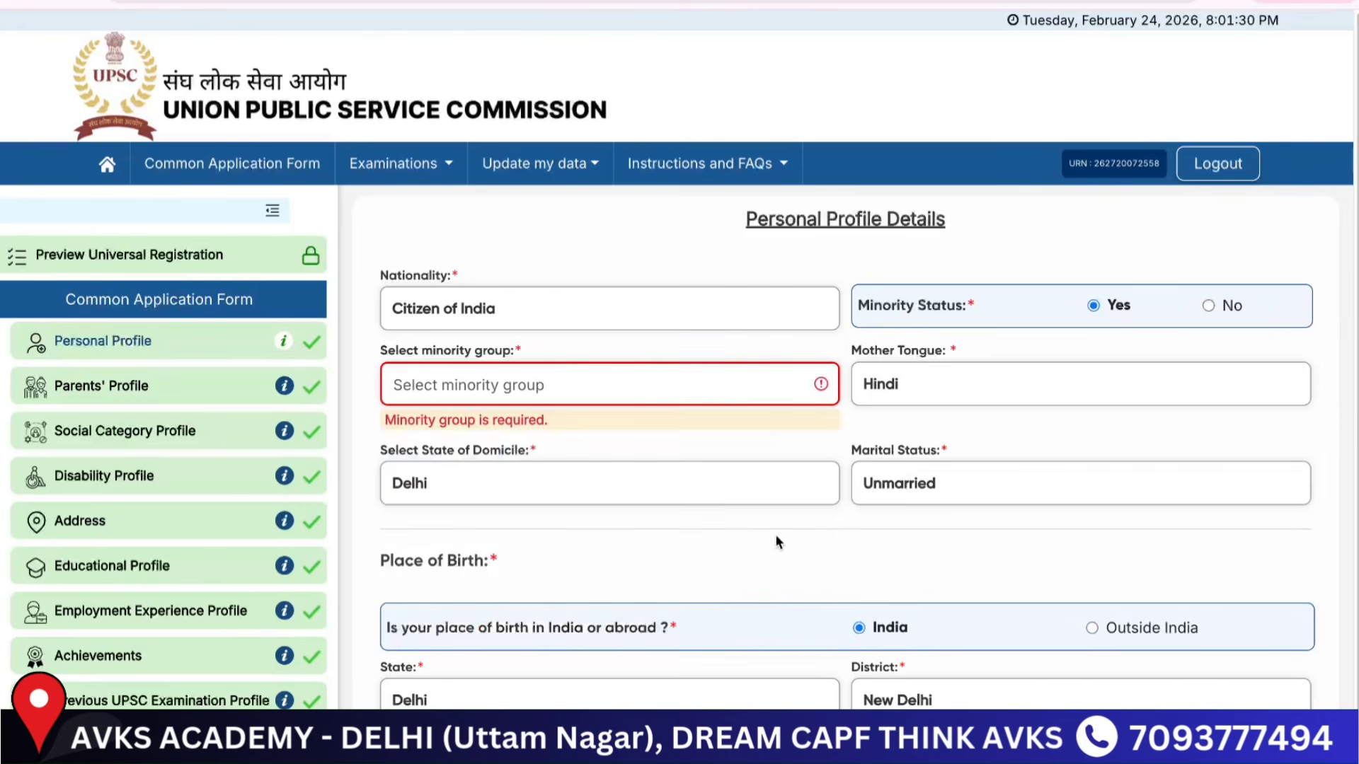
Step: Check the Place of Birth fields and the available State and District choices, keeping Delhi and New Delhi
scroll(775, 533, down, 4)
scroll(542, 440, down, 1)
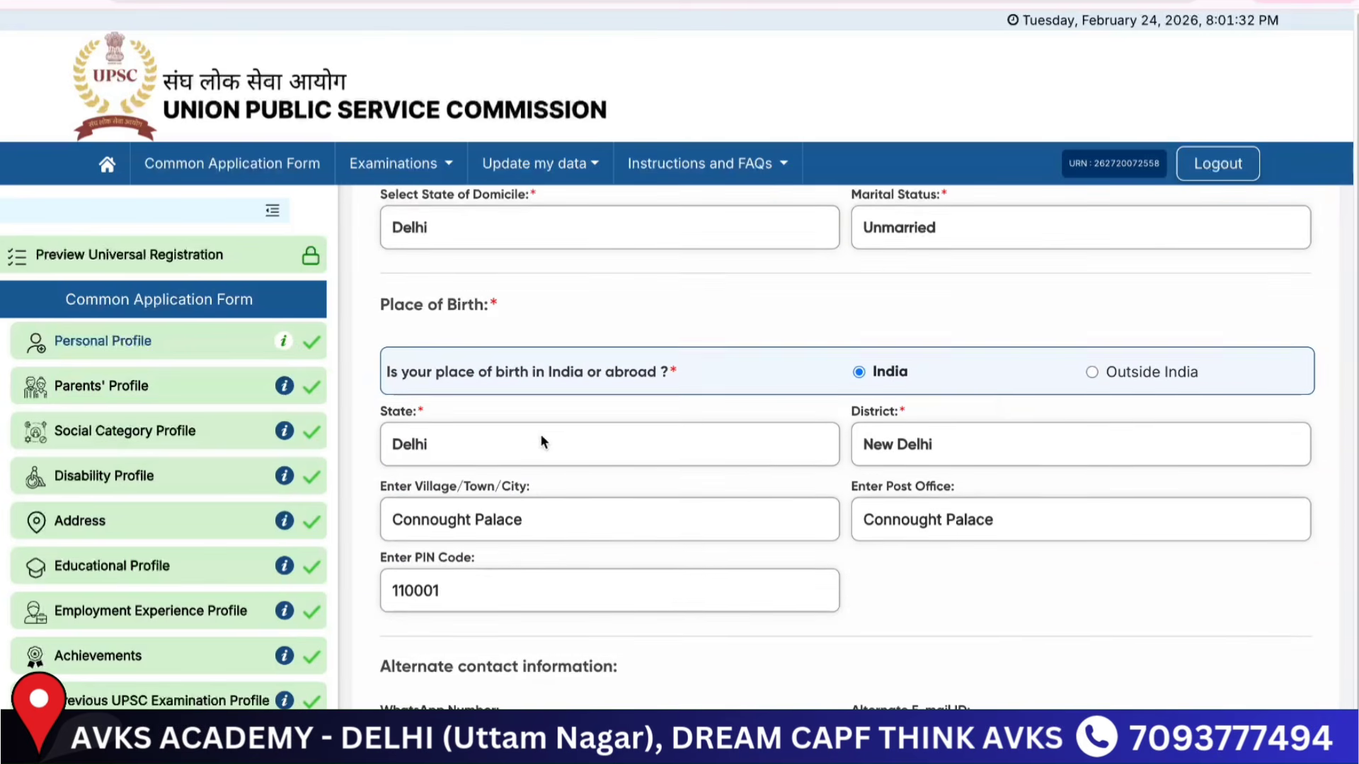
scroll(600, 471, down, 1)
click(699, 438)
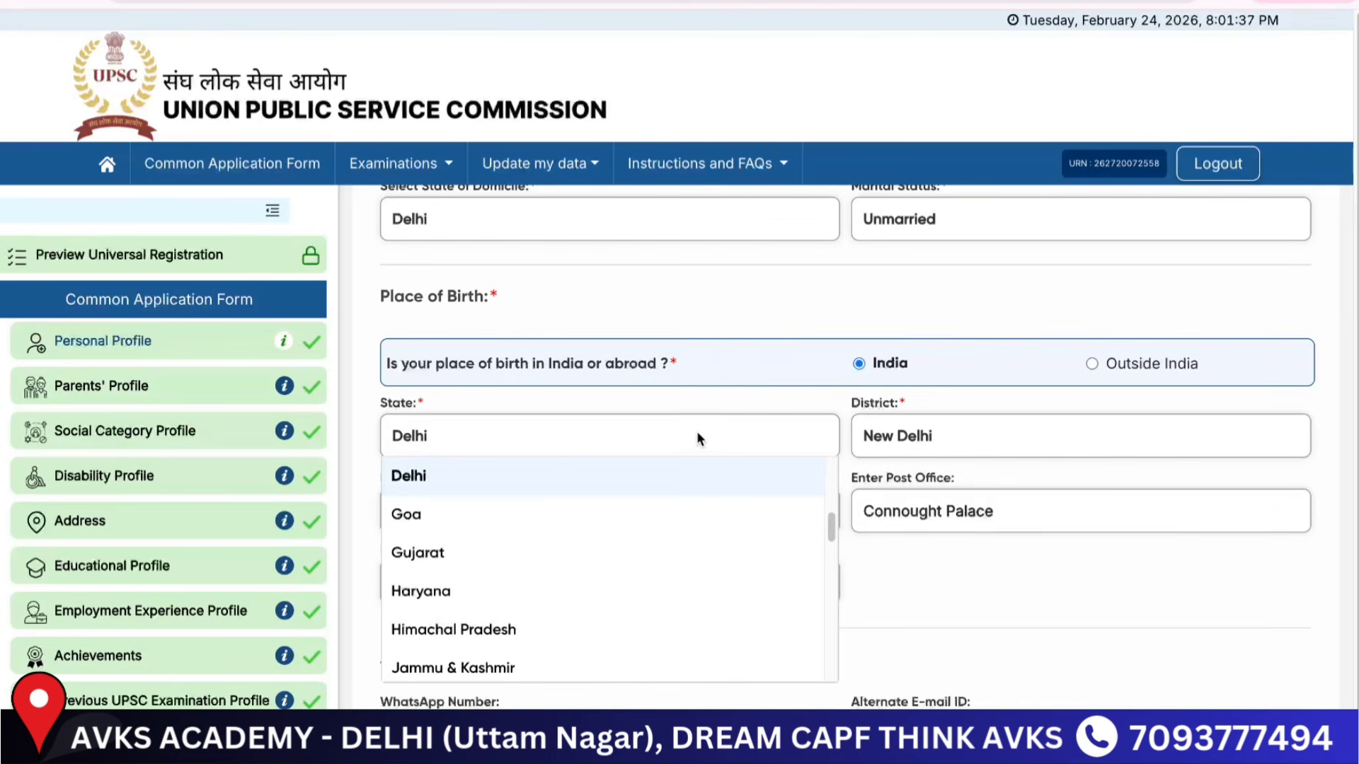
click(1098, 429)
click(772, 383)
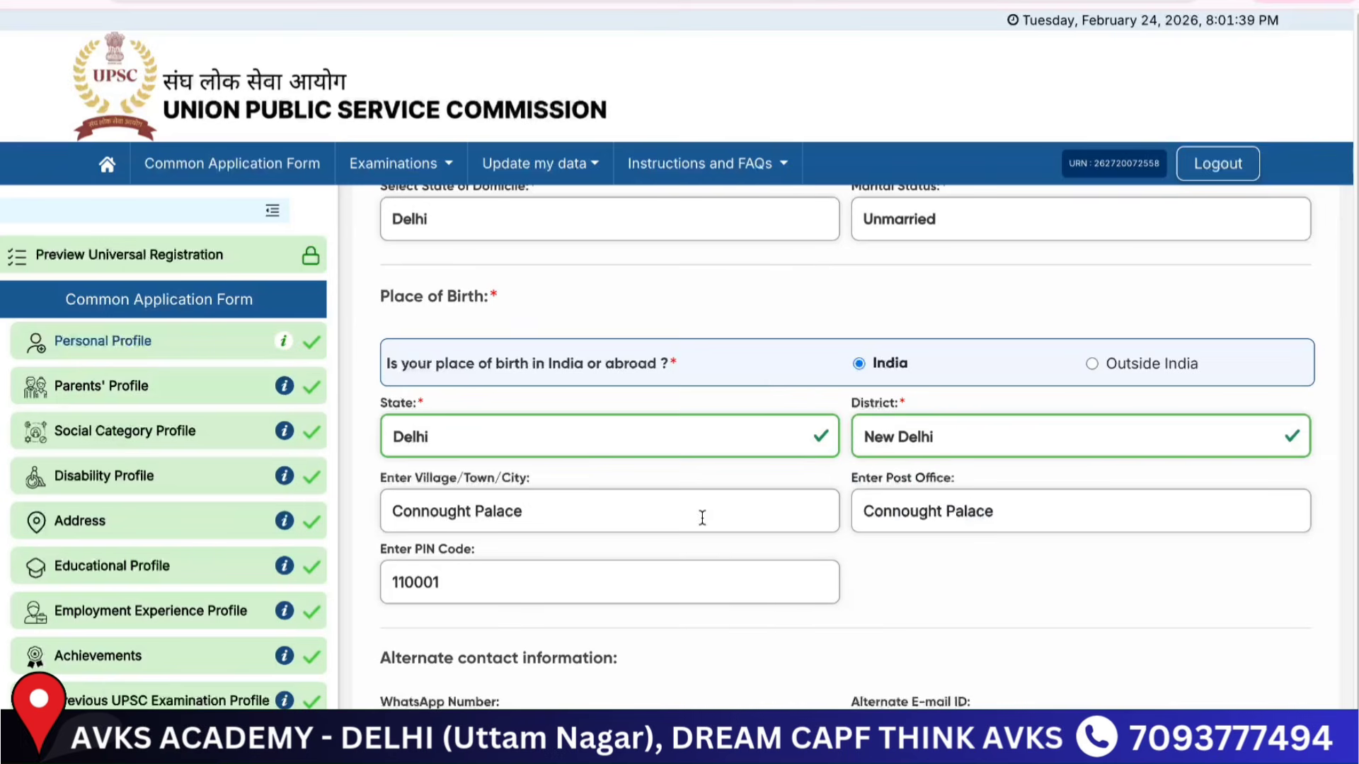
Step: Review the alternate contact information fields and the rest of the Personal Profile
scroll(611, 517, down, 2)
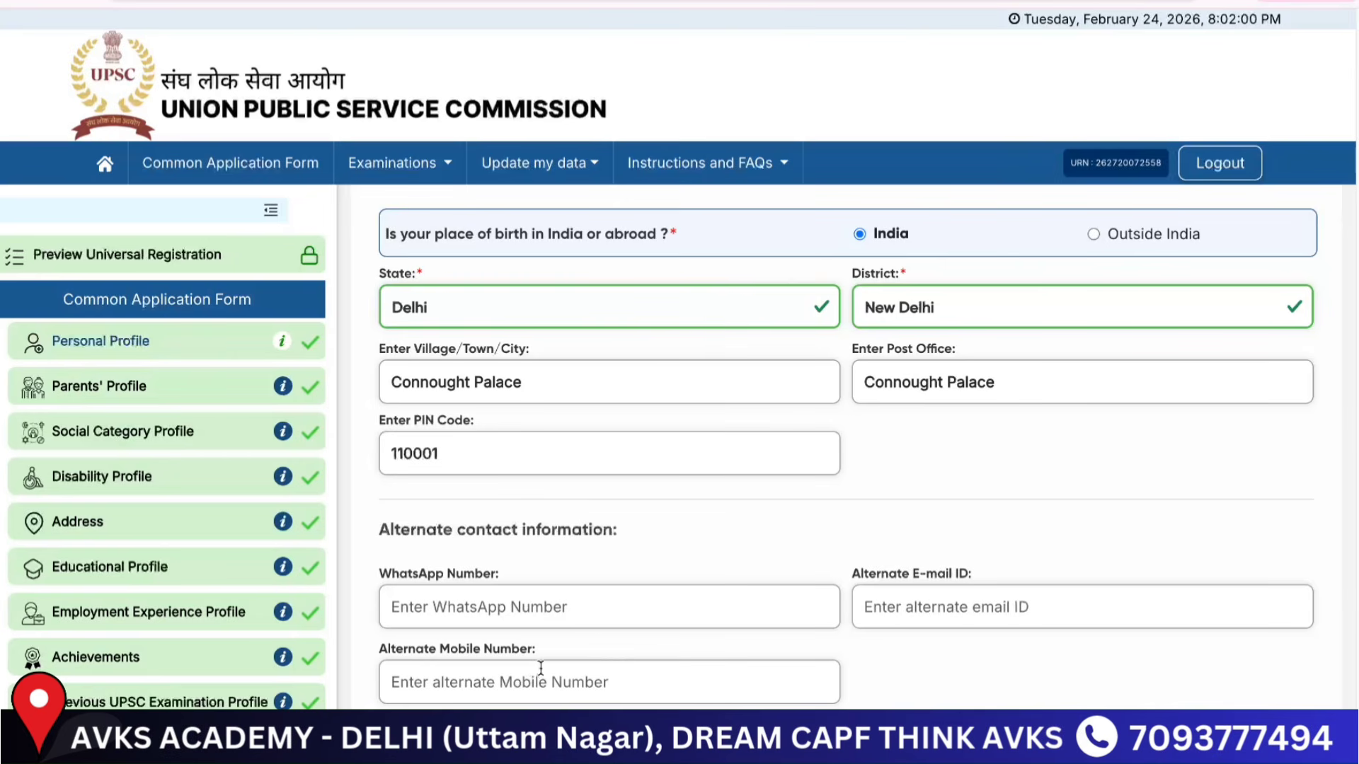
scroll(651, 526, up, 5)
scroll(649, 522, up, 1)
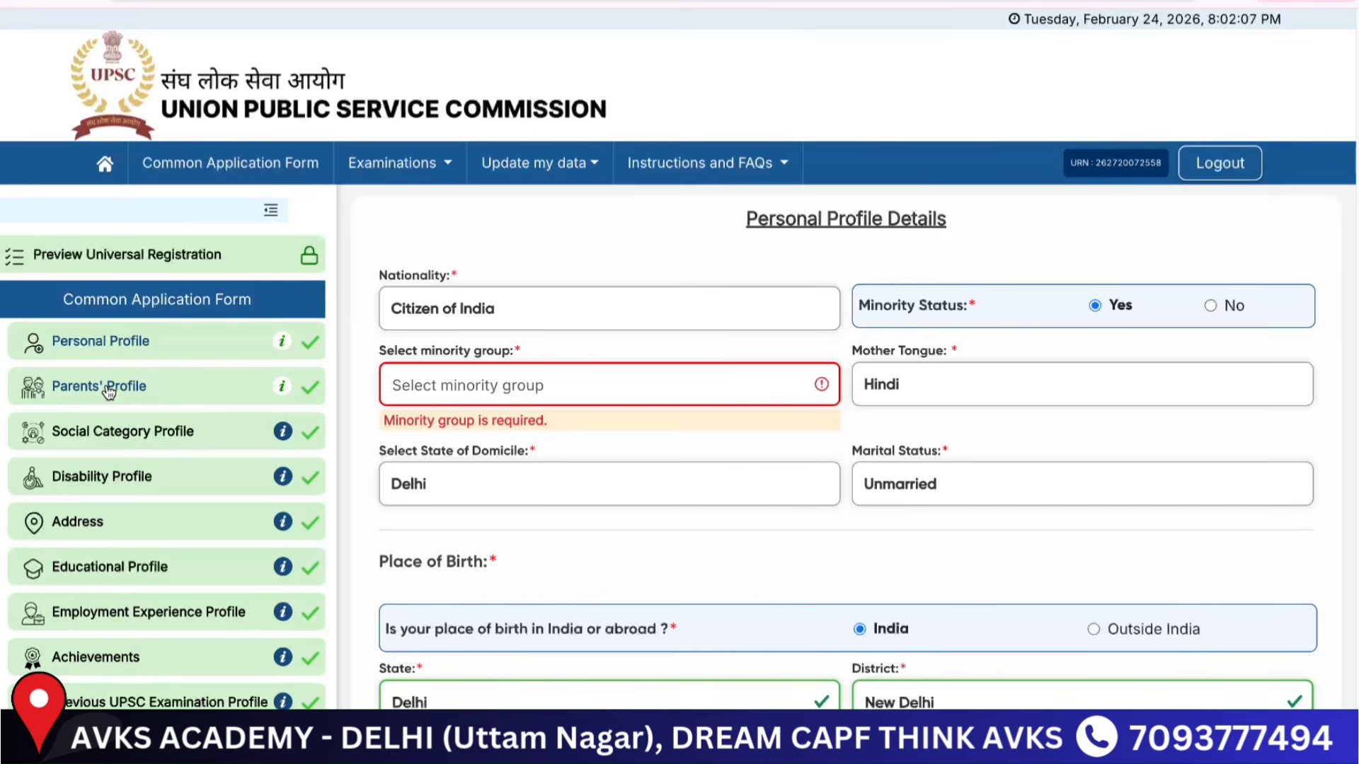
scroll(604, 389, down, 5)
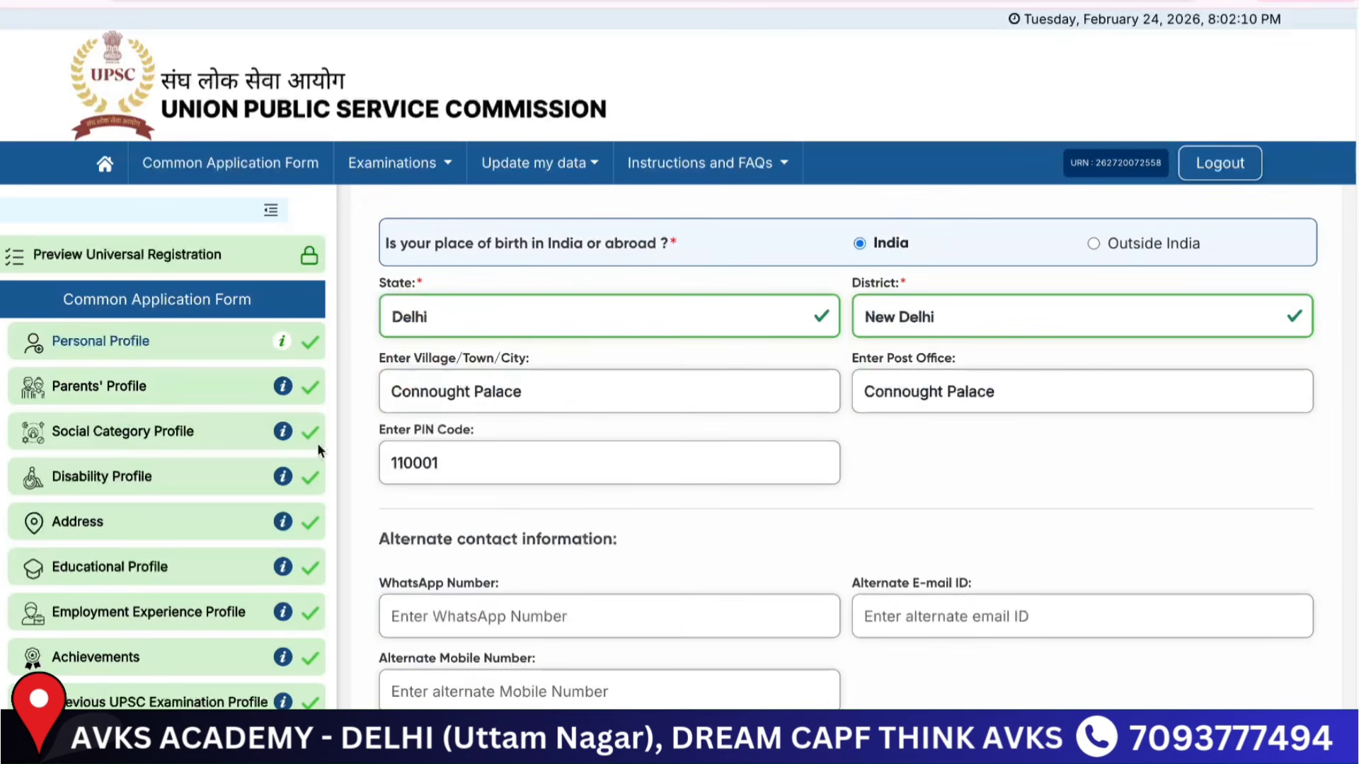
Step: Open the Parents' Profile, check the father's status options, and review the father's and mother's details
click(141, 386)
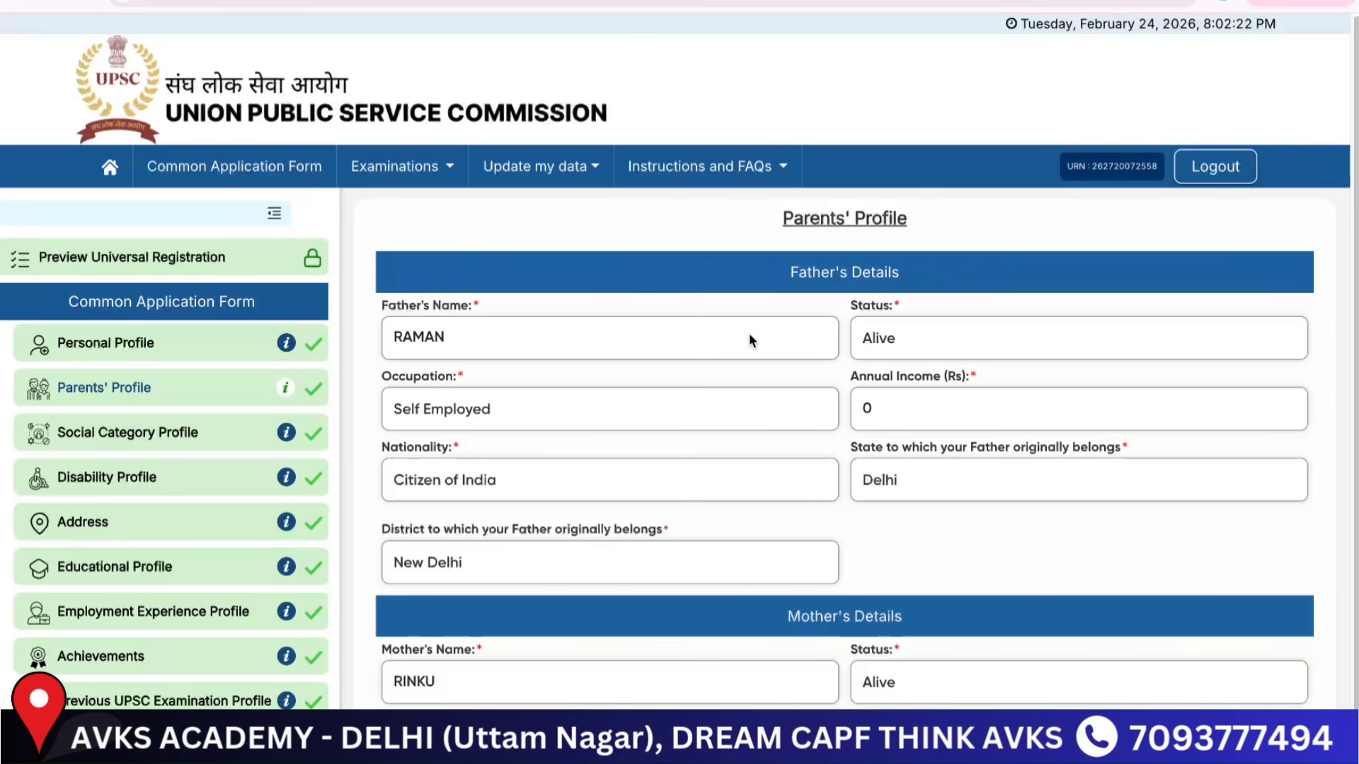
click(998, 338)
click(1005, 301)
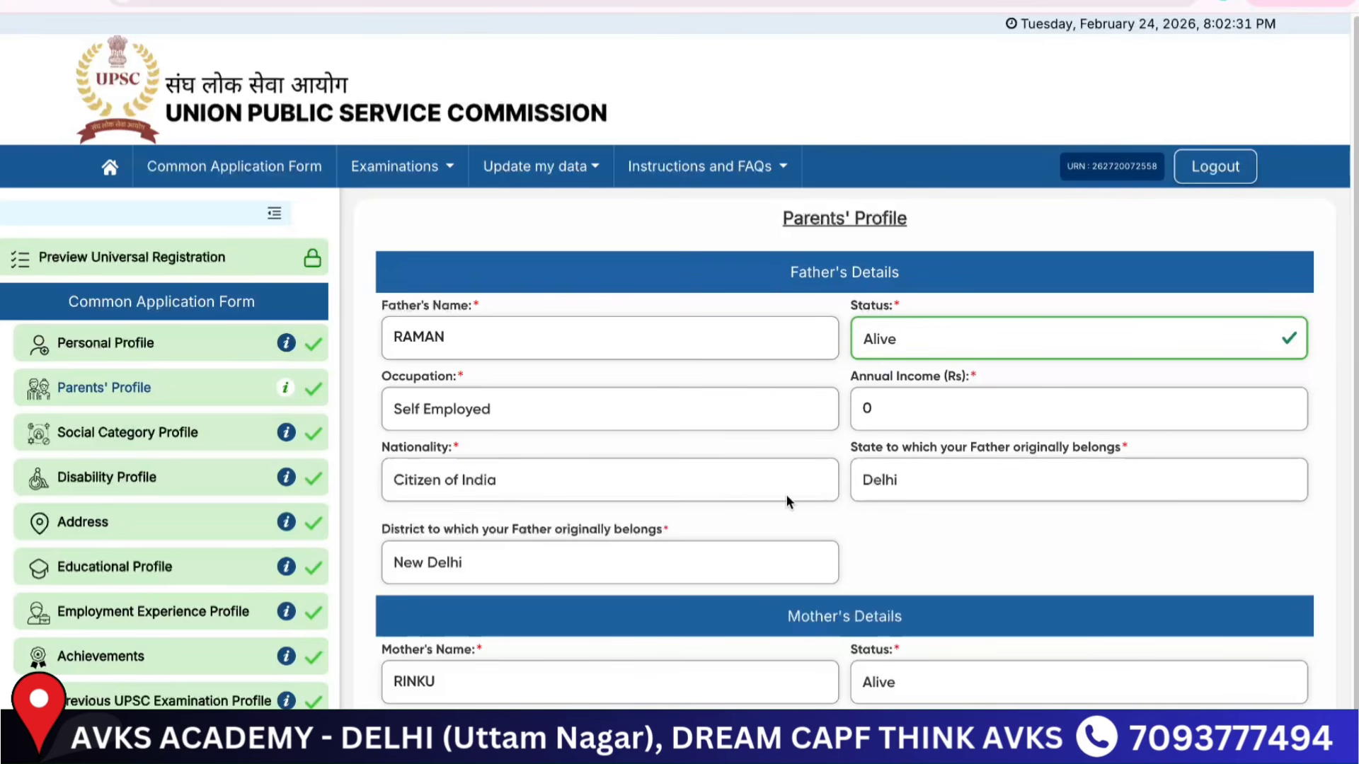
scroll(954, 487, down, 1)
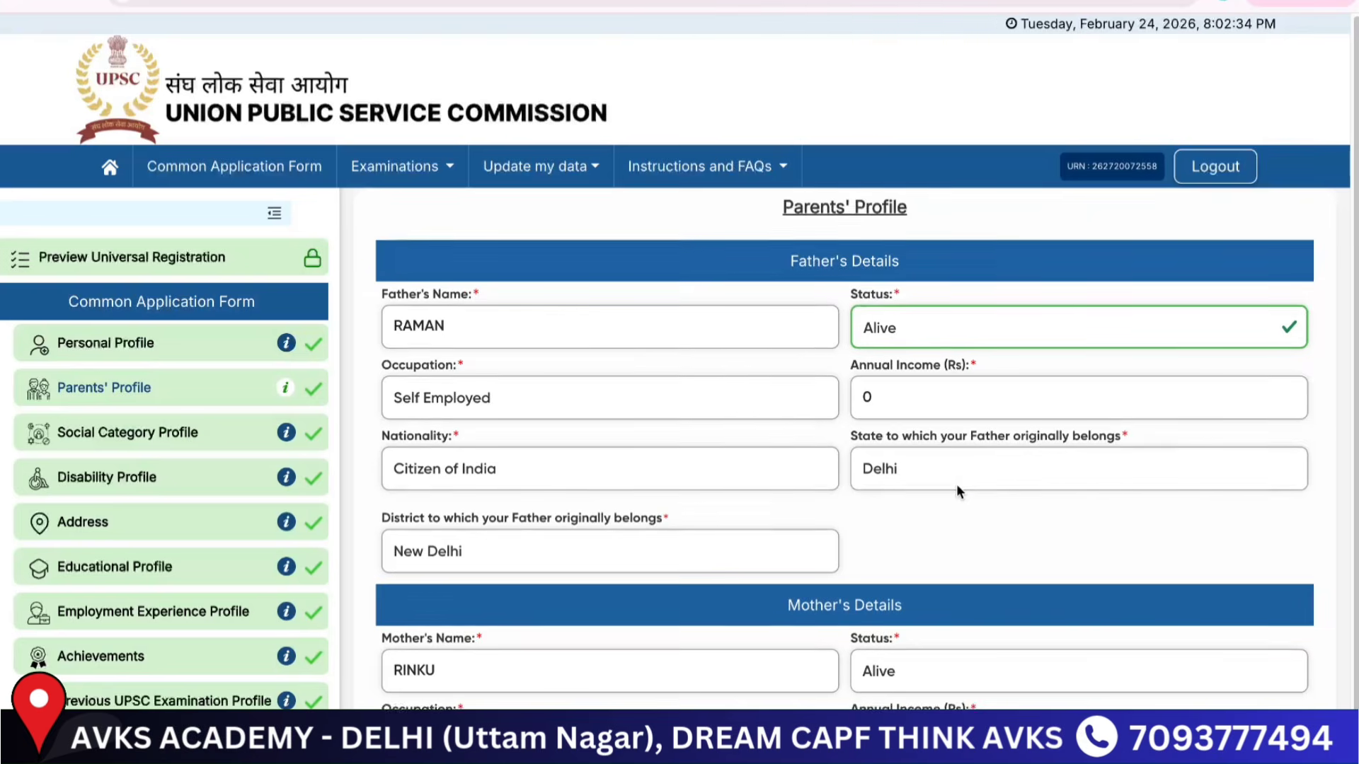
scroll(957, 483, down, 1)
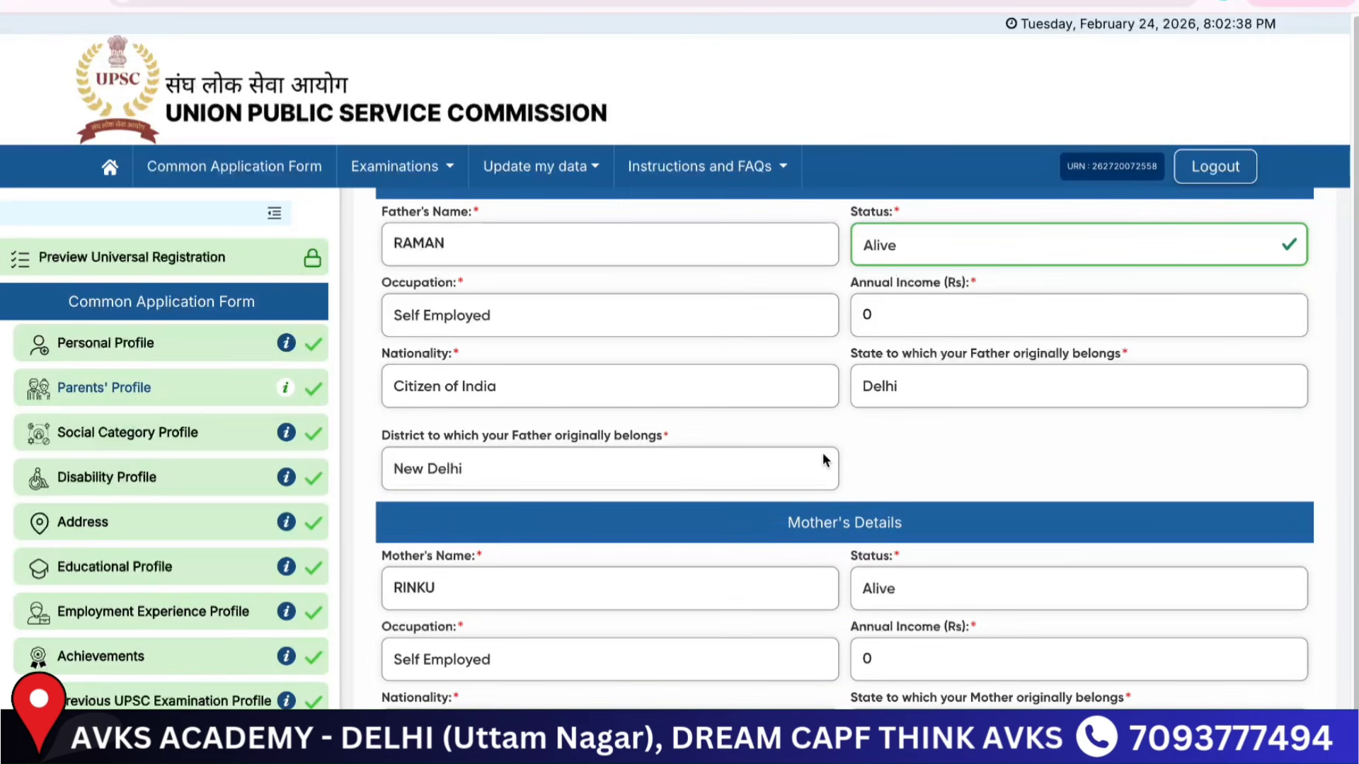
scroll(822, 460, down, 1)
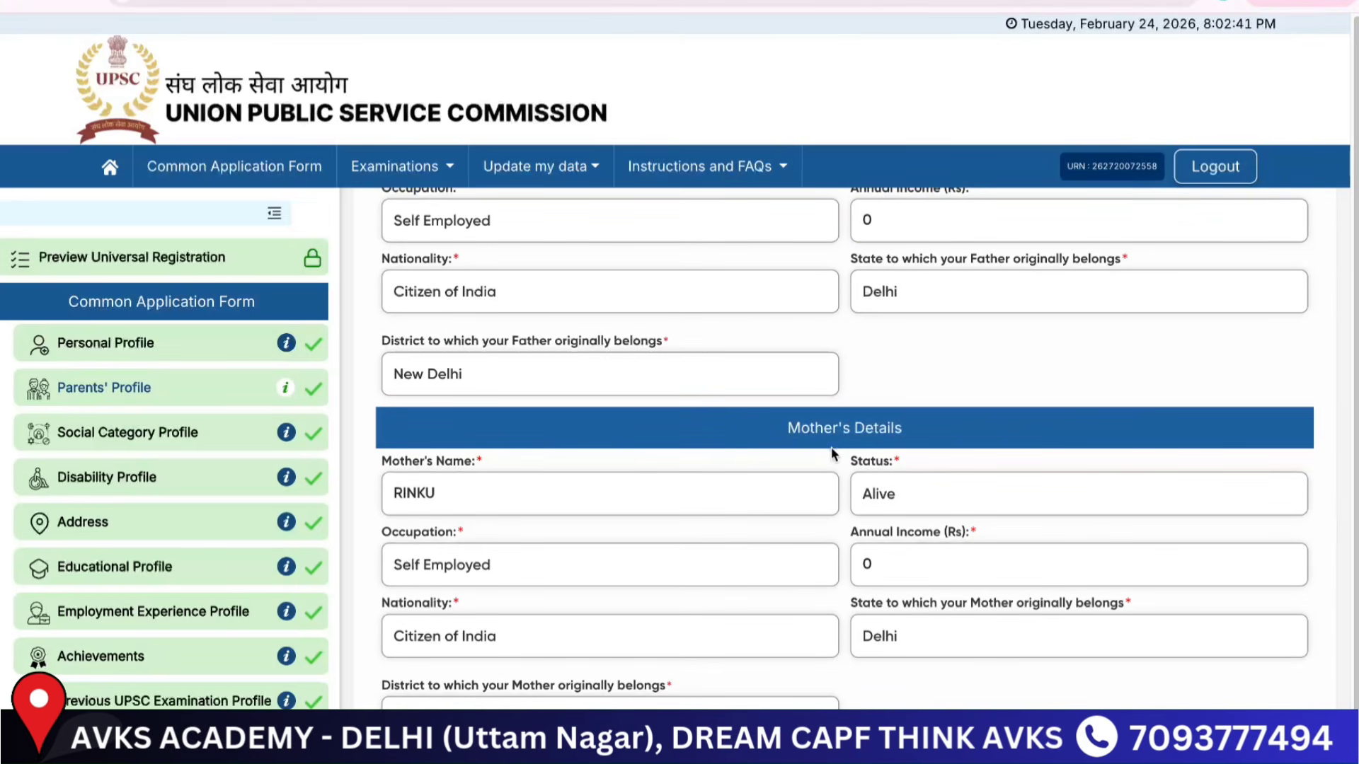
scroll(857, 495, down, 1)
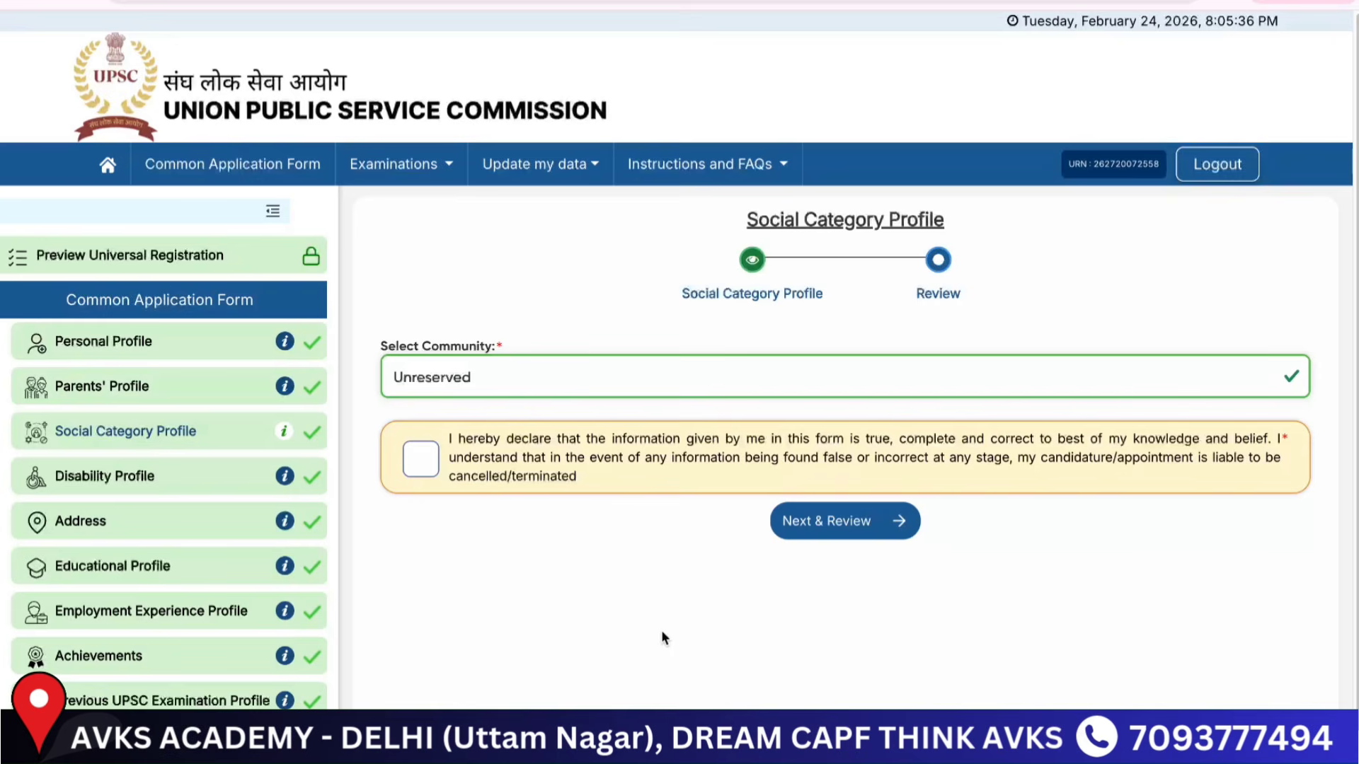
Step: In the Social Category Profile, review the community choices, select OBC, and answer No to Belongs to Creamy Layer
click(727, 384)
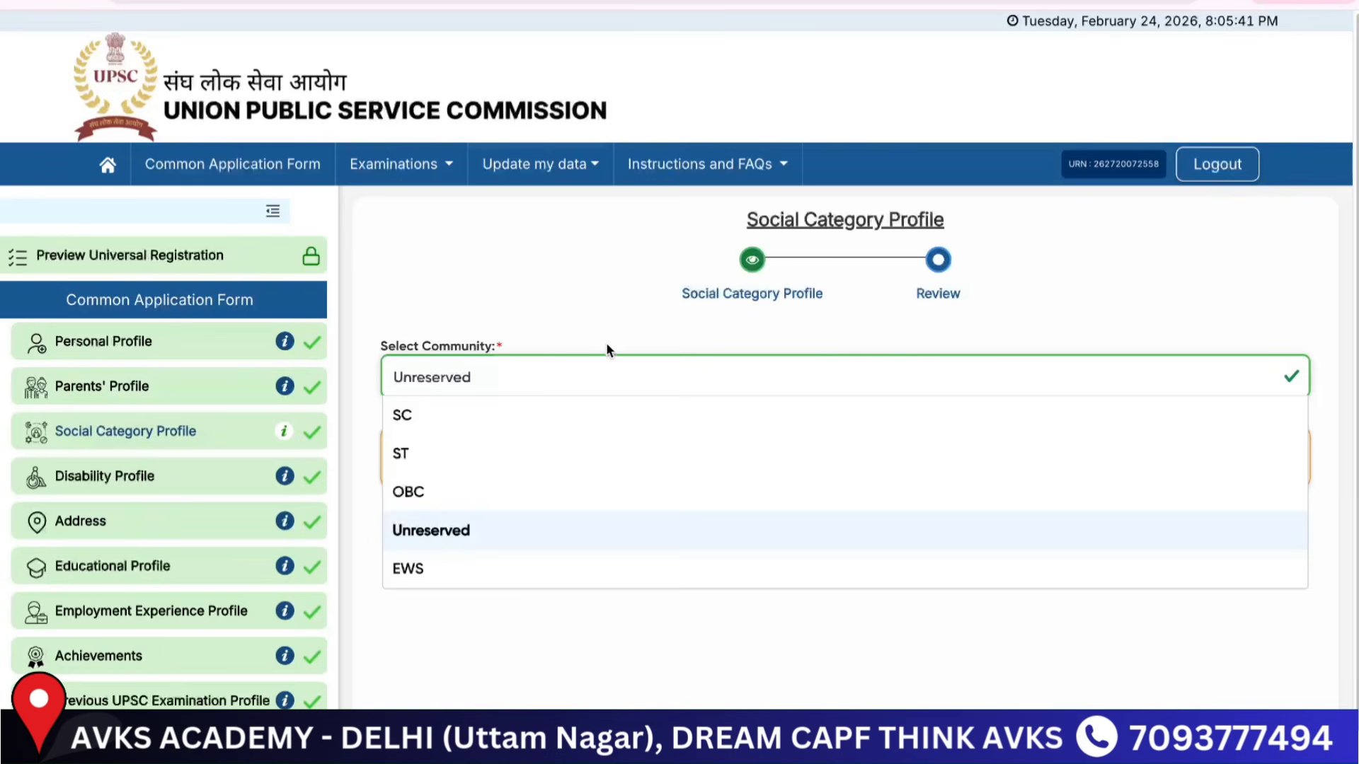
click(612, 299)
click(420, 471)
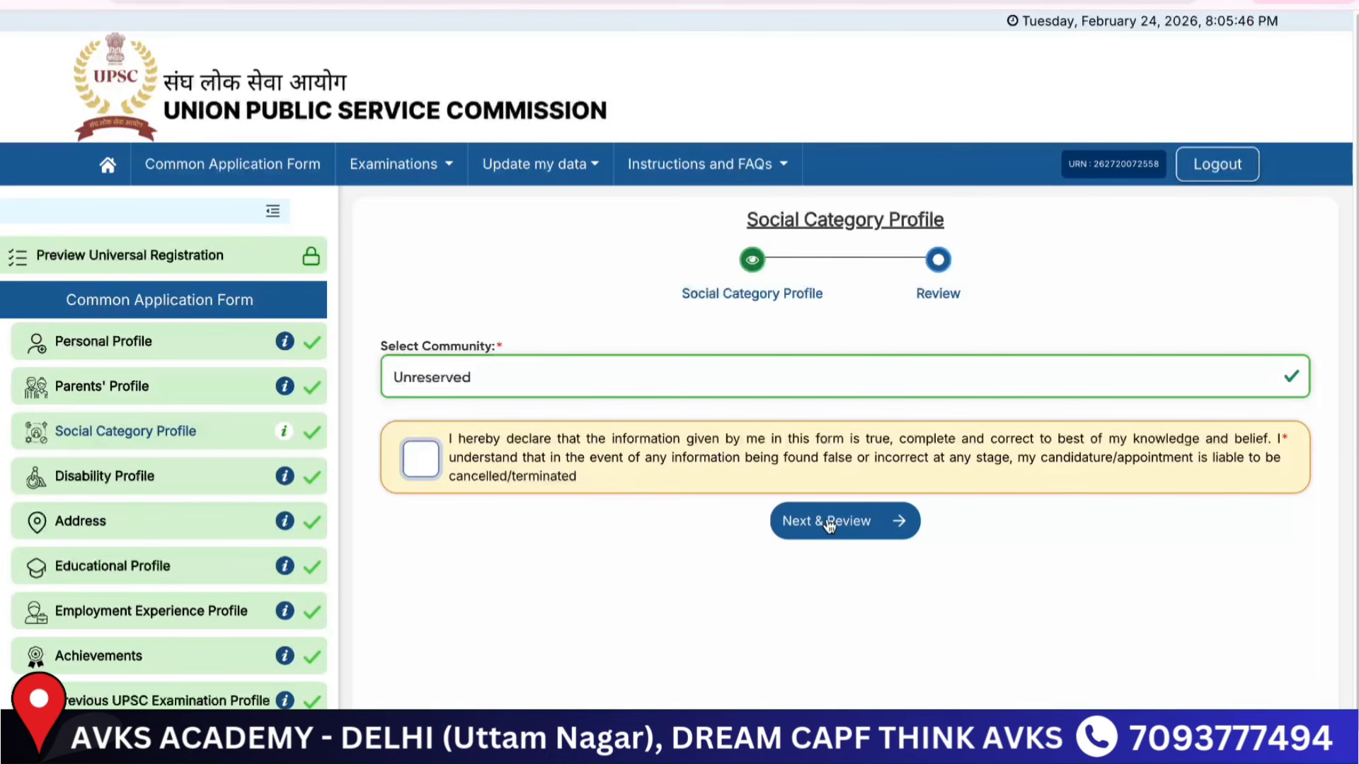
click(808, 375)
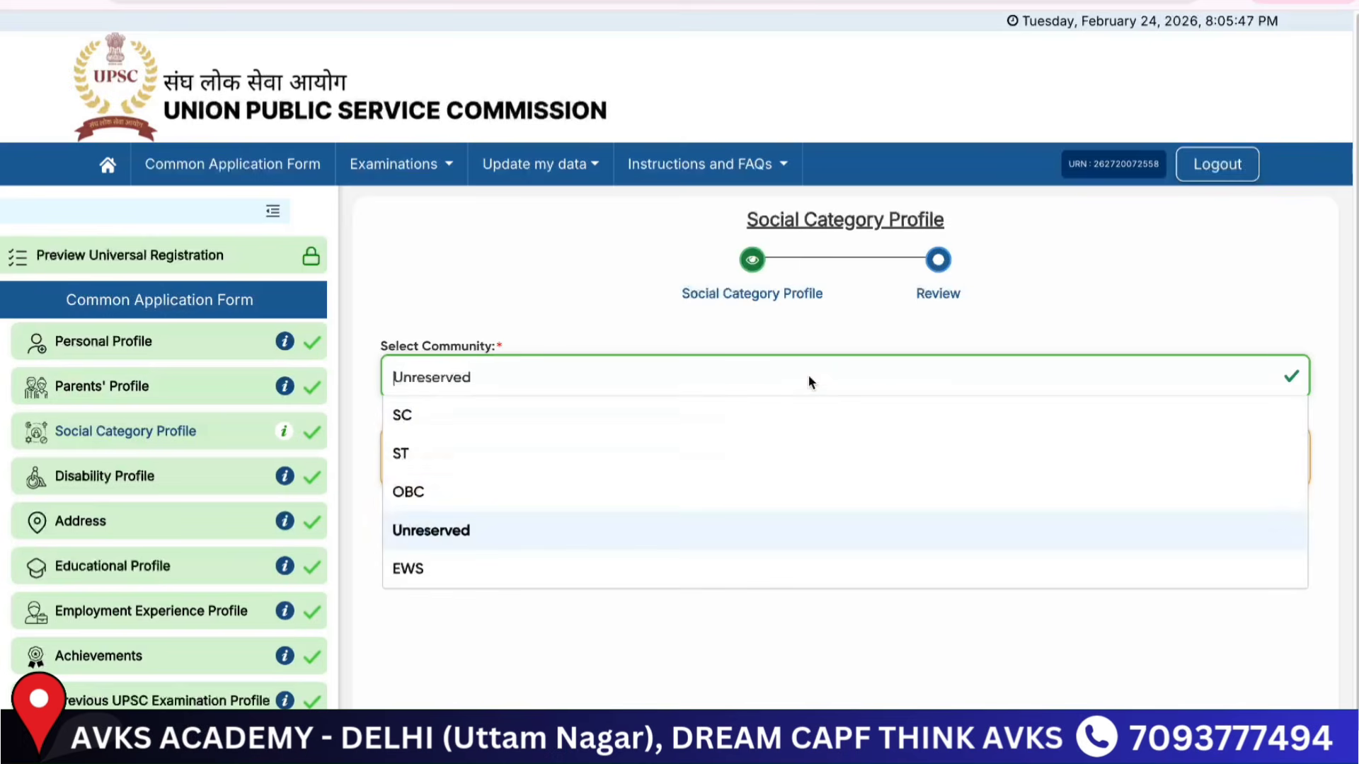
click(721, 488)
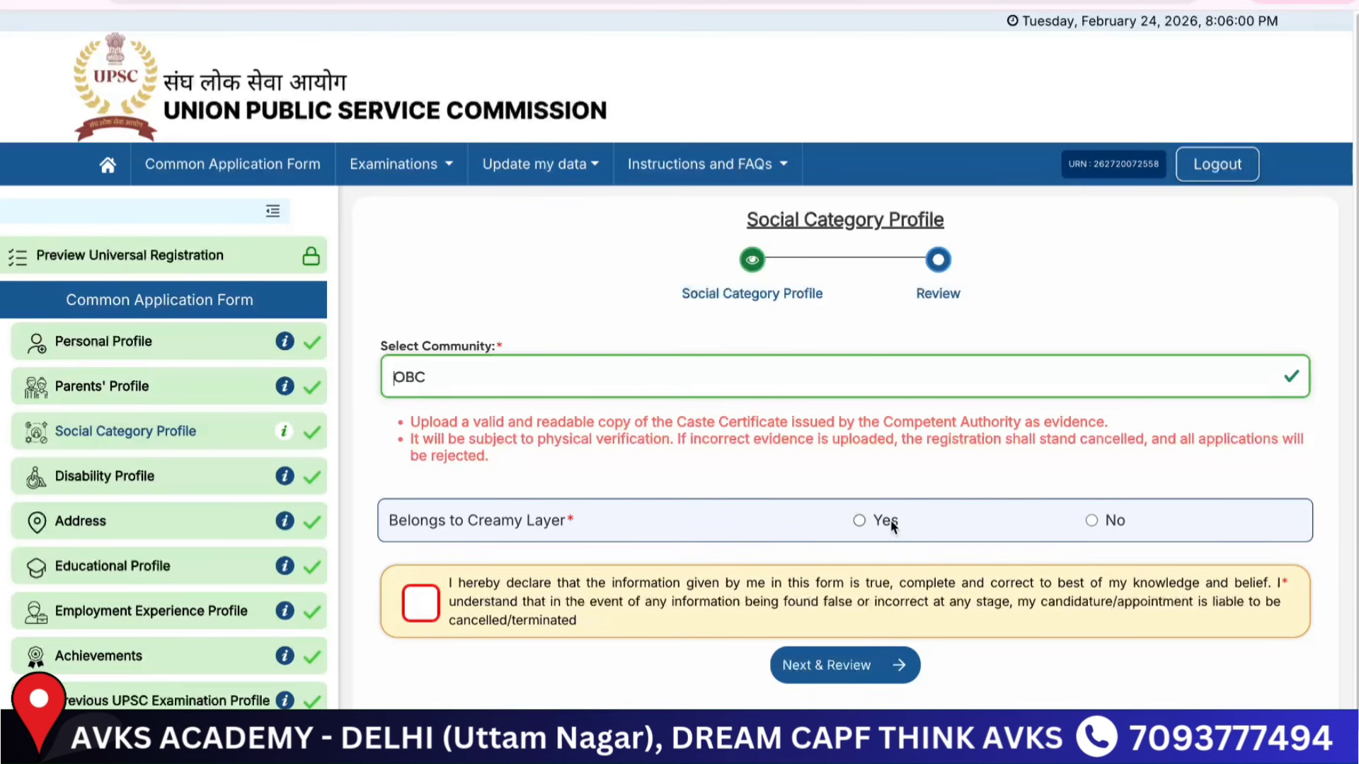
click(1110, 521)
Step: Go through the OBC certificate number and issuing office fields, and set the Designation of Issuing Authority to Tehsildar
scroll(1117, 521, down, 2)
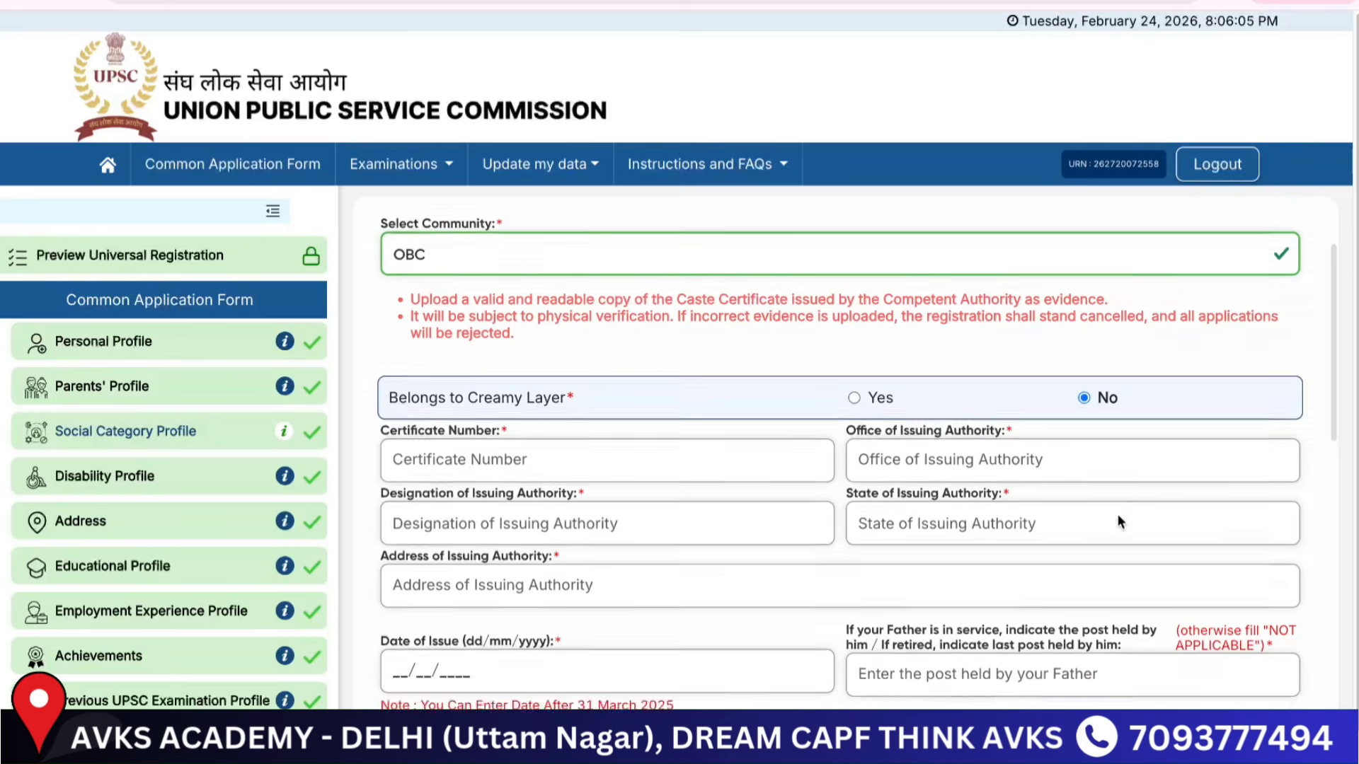
scroll(1062, 495, down, 2)
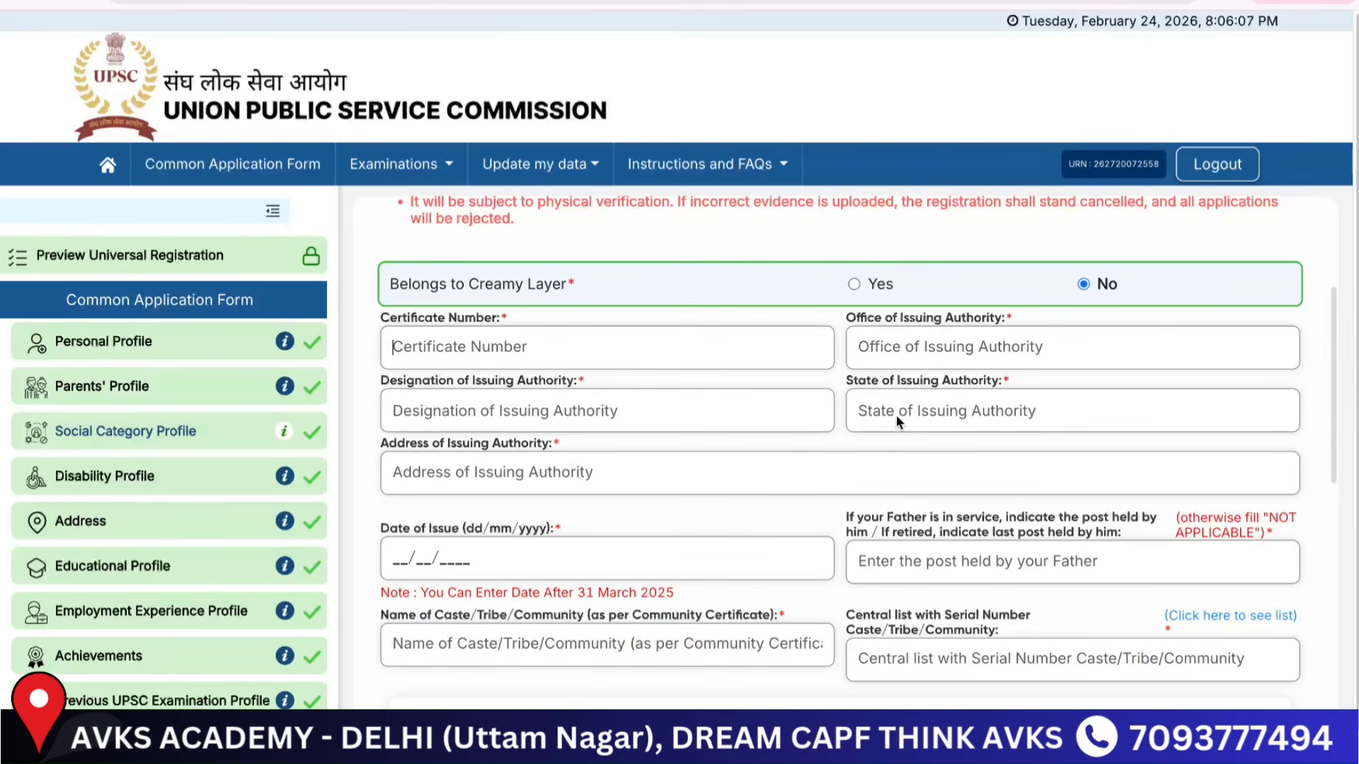
click(952, 346)
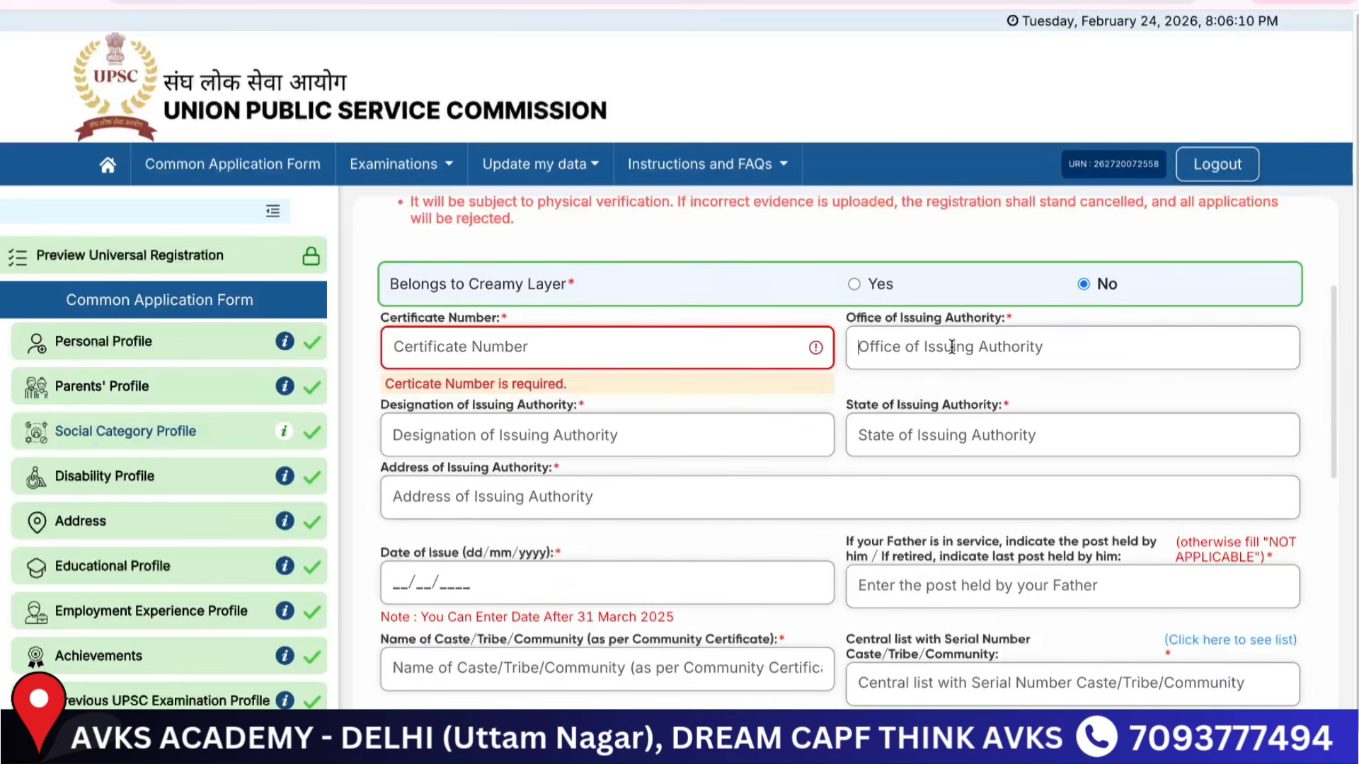
scroll(829, 447, down, 1)
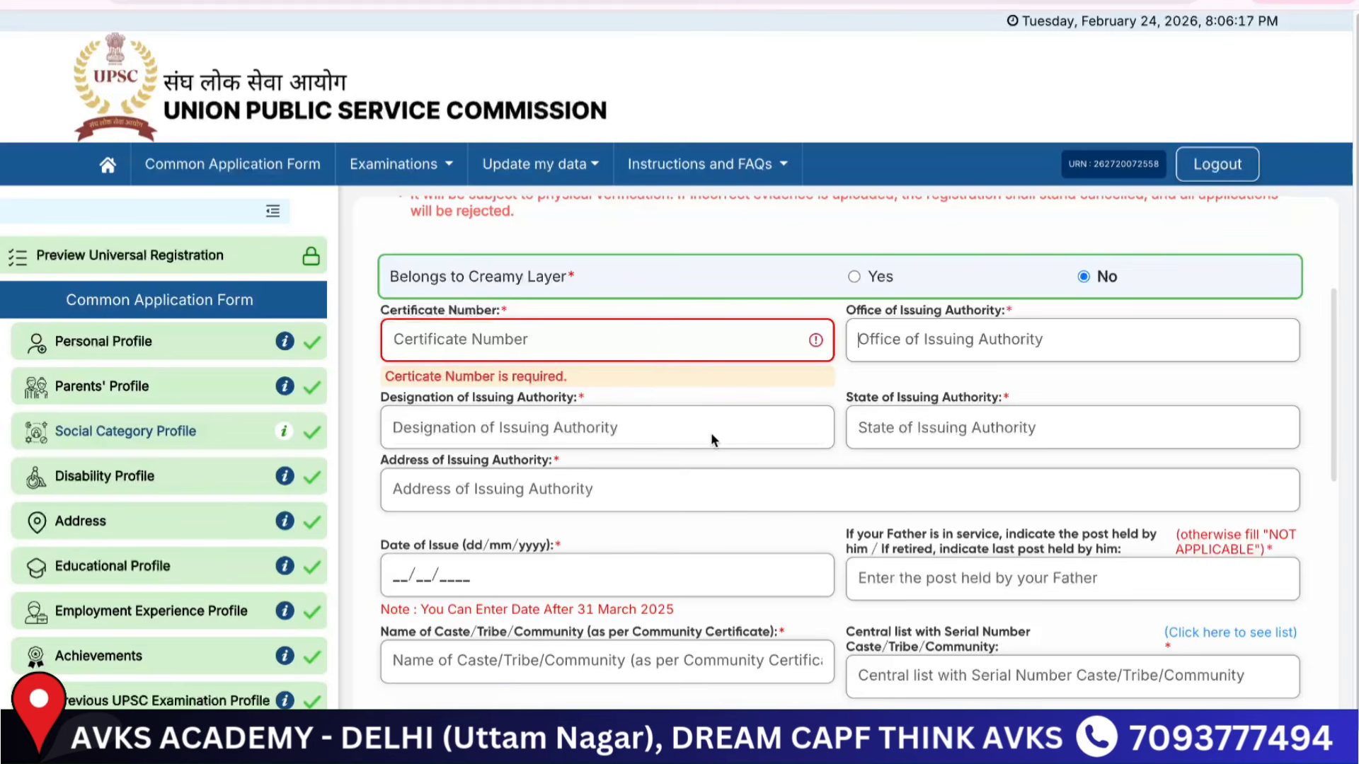
click(694, 423)
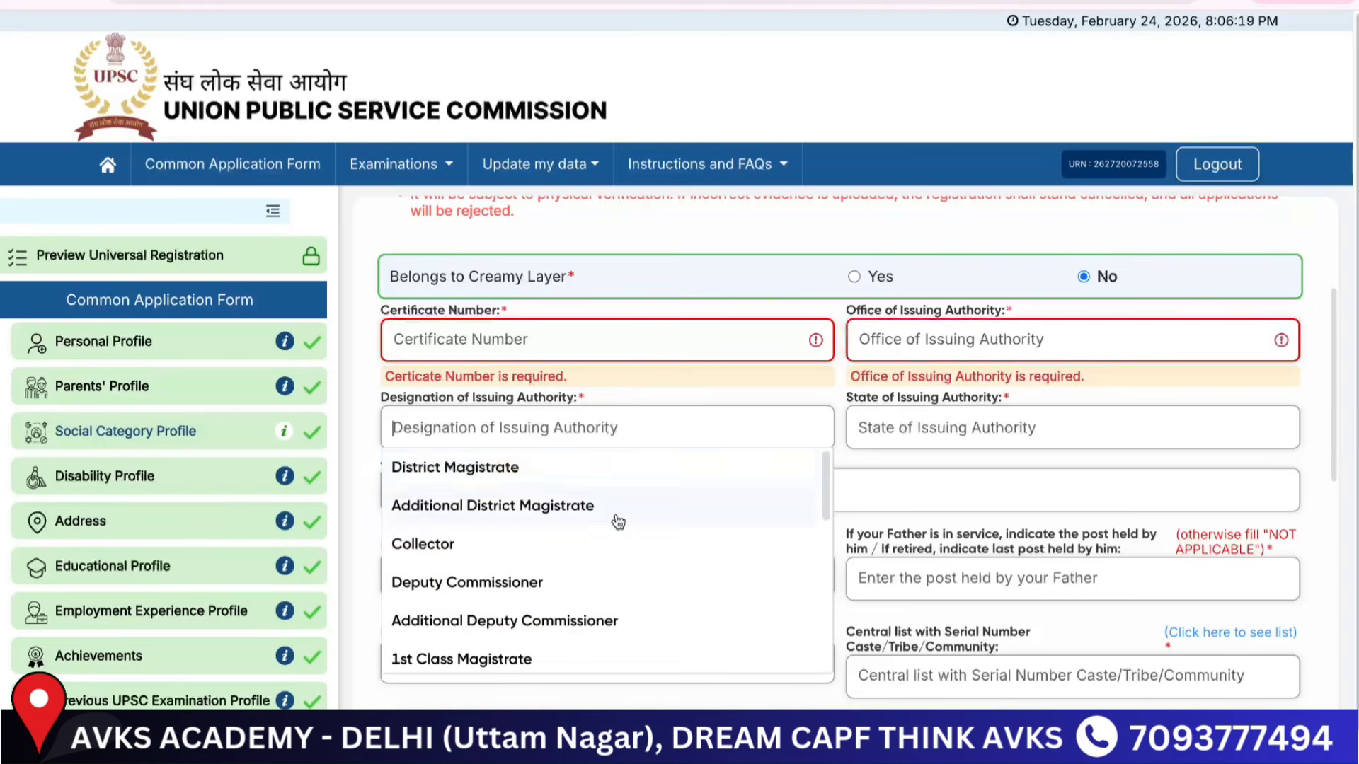
scroll(478, 535, down, 6)
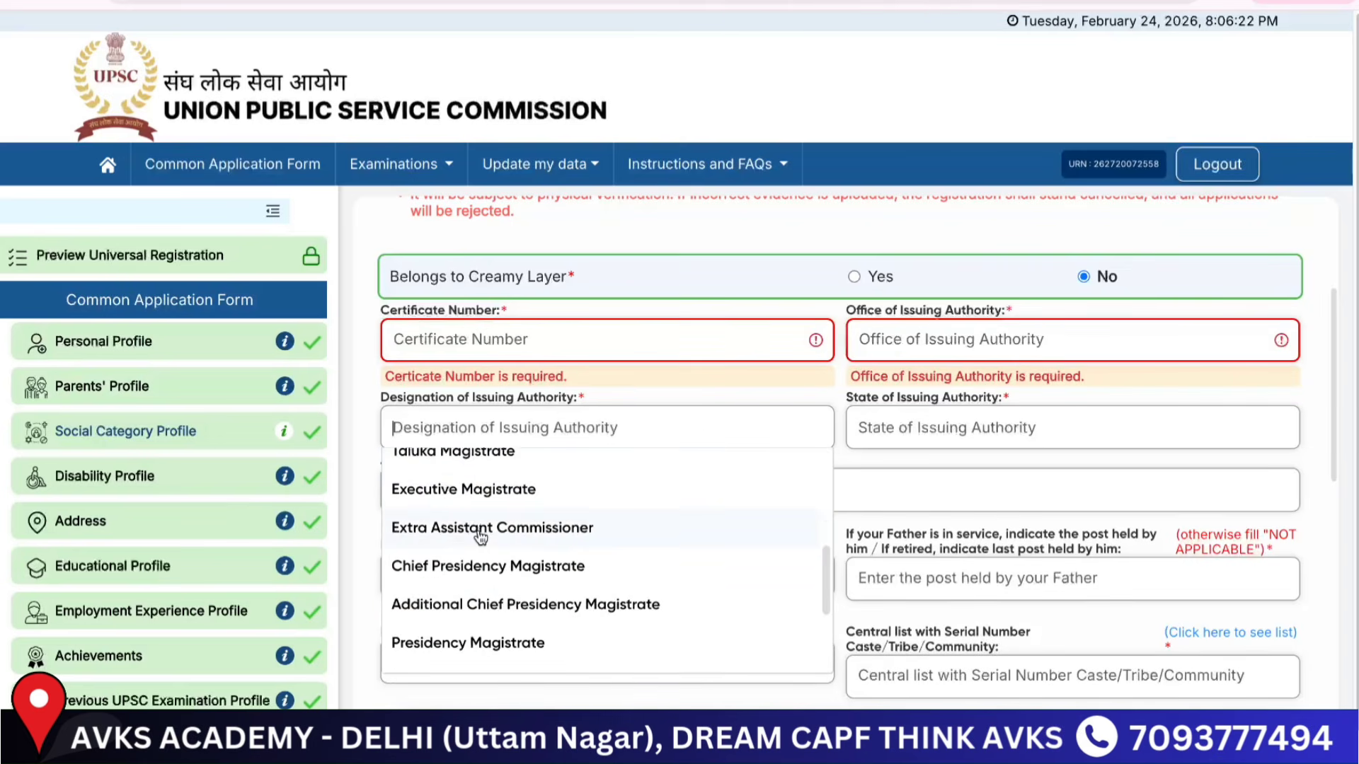
click(480, 514)
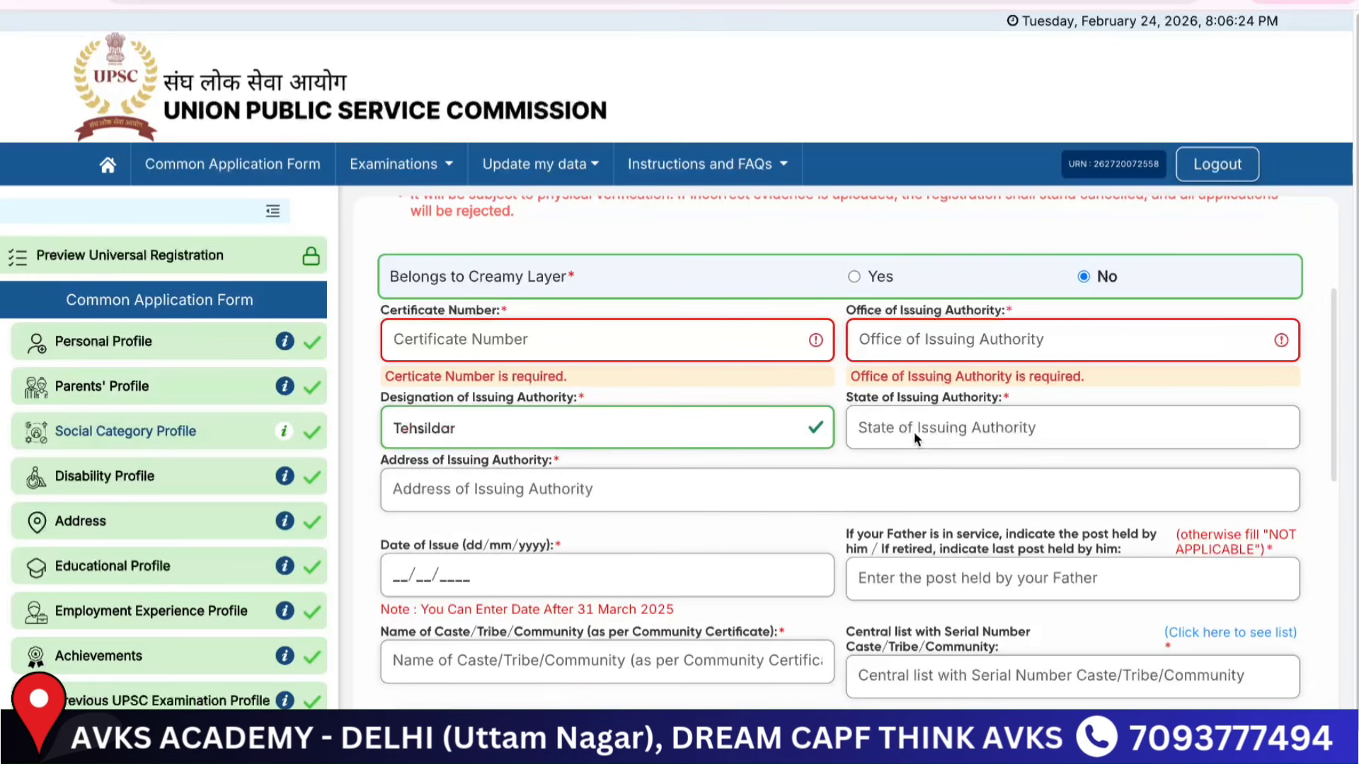
Step: View the State of Issuing Authority choices and review the date of issue, caste name, and Caste Certificate Document upload requirements
click(967, 428)
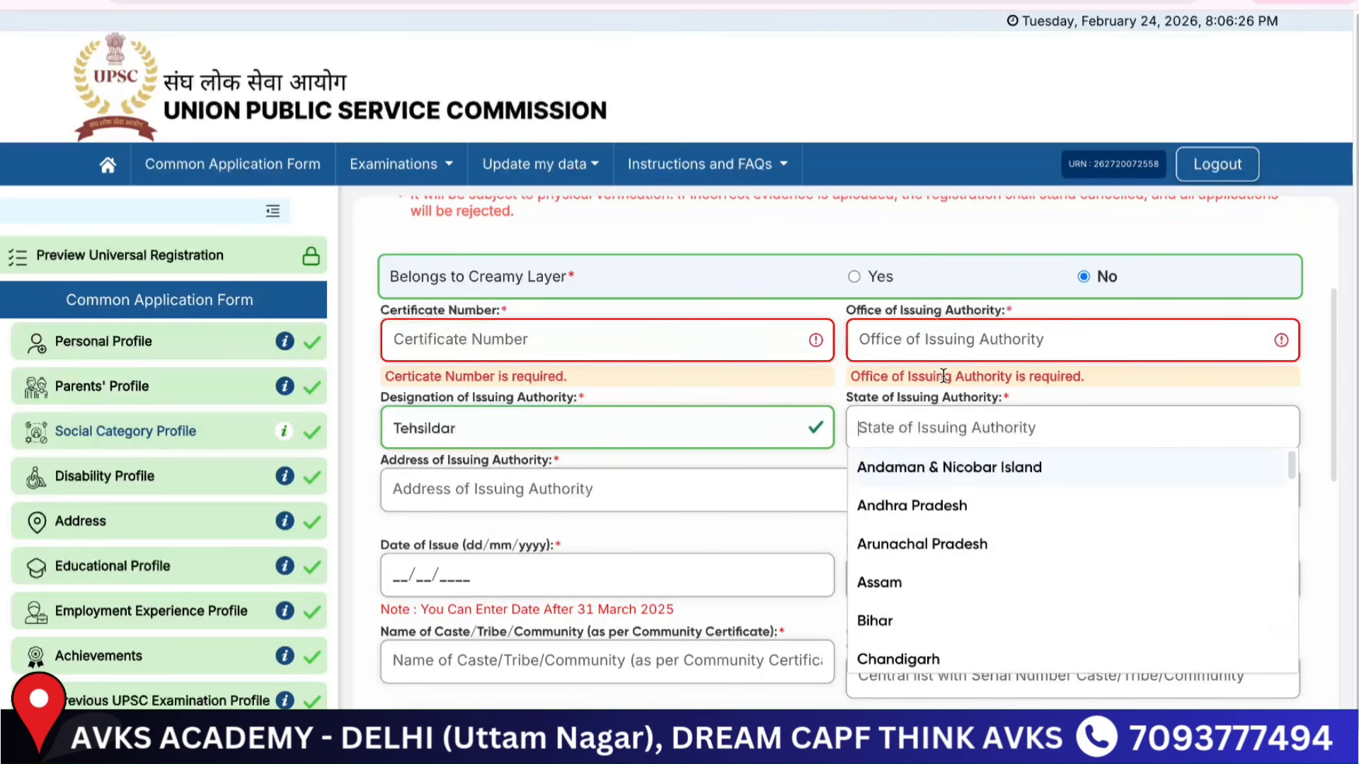
click(704, 524)
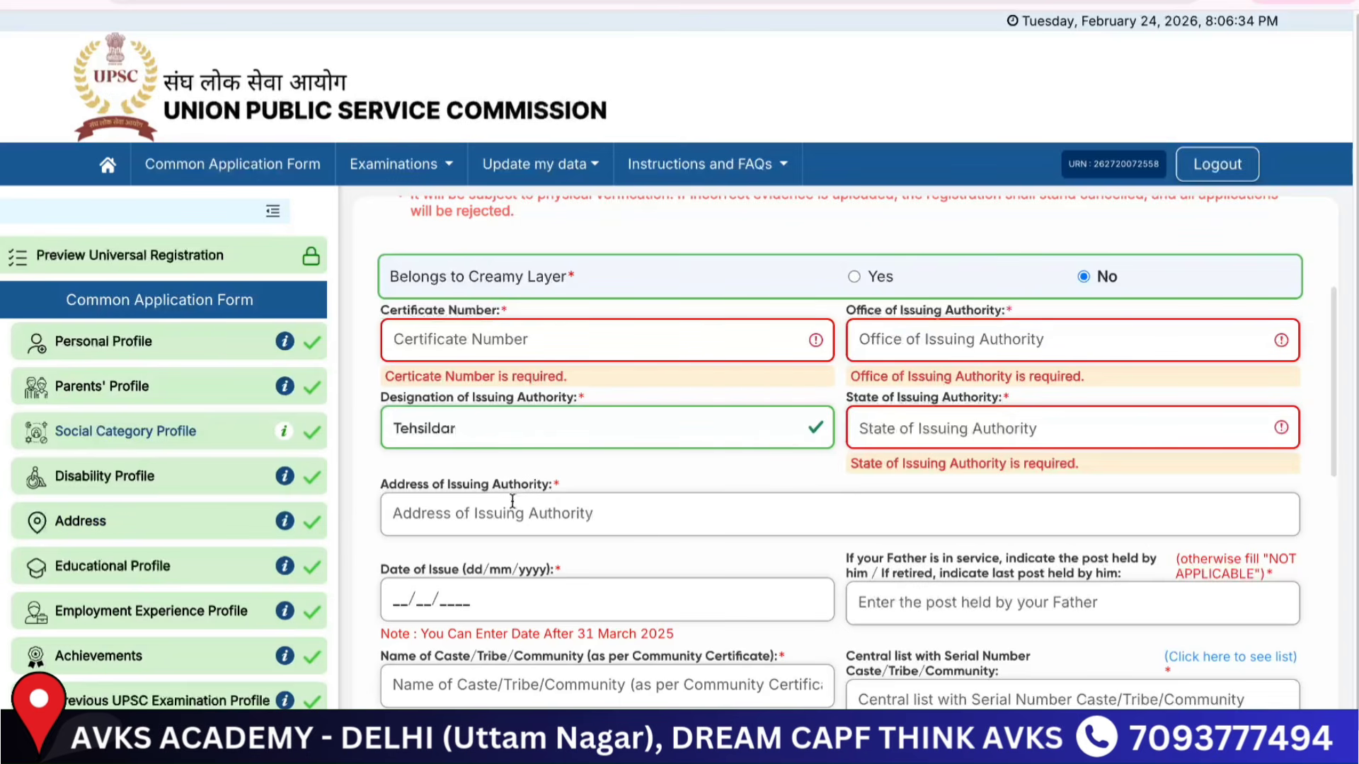
scroll(654, 516, down, 1)
scroll(653, 516, down, 2)
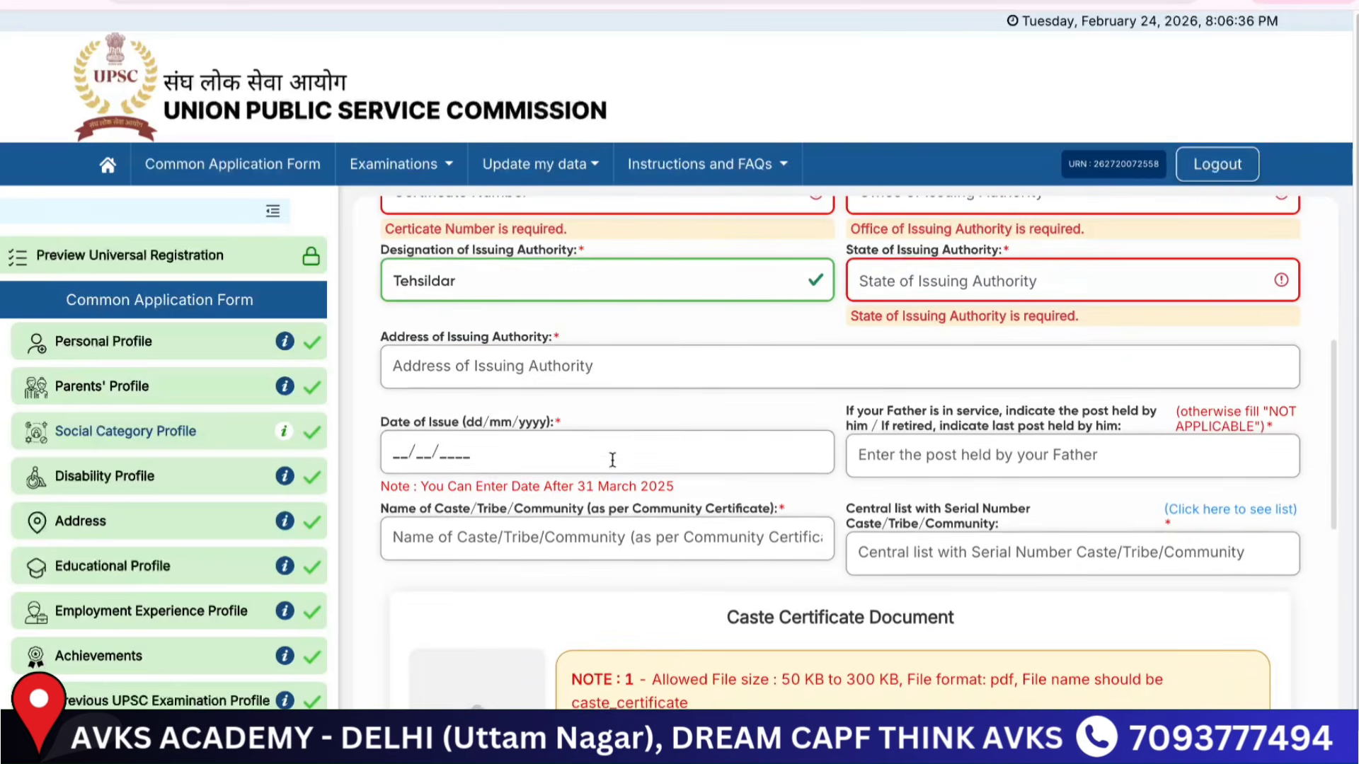
click(613, 459)
scroll(762, 439, down, 1)
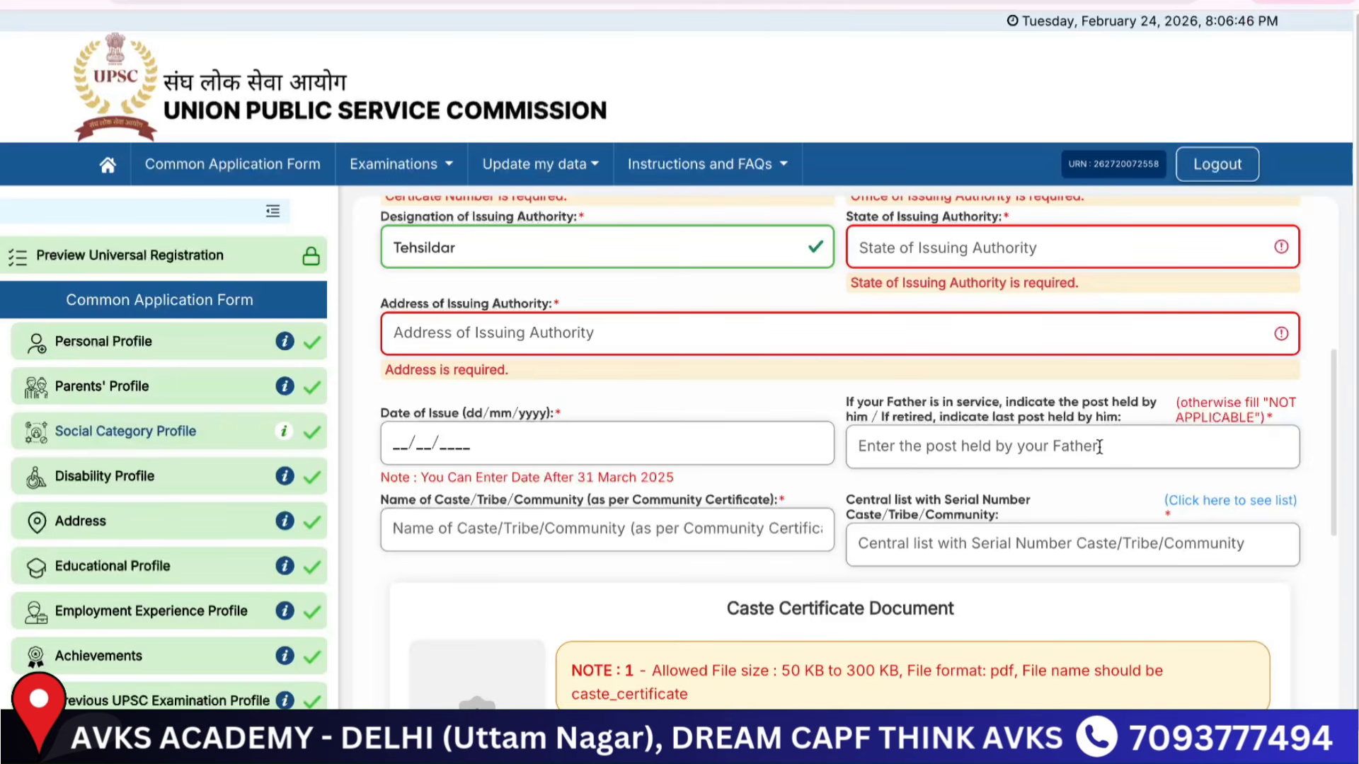
scroll(458, 541, down, 2)
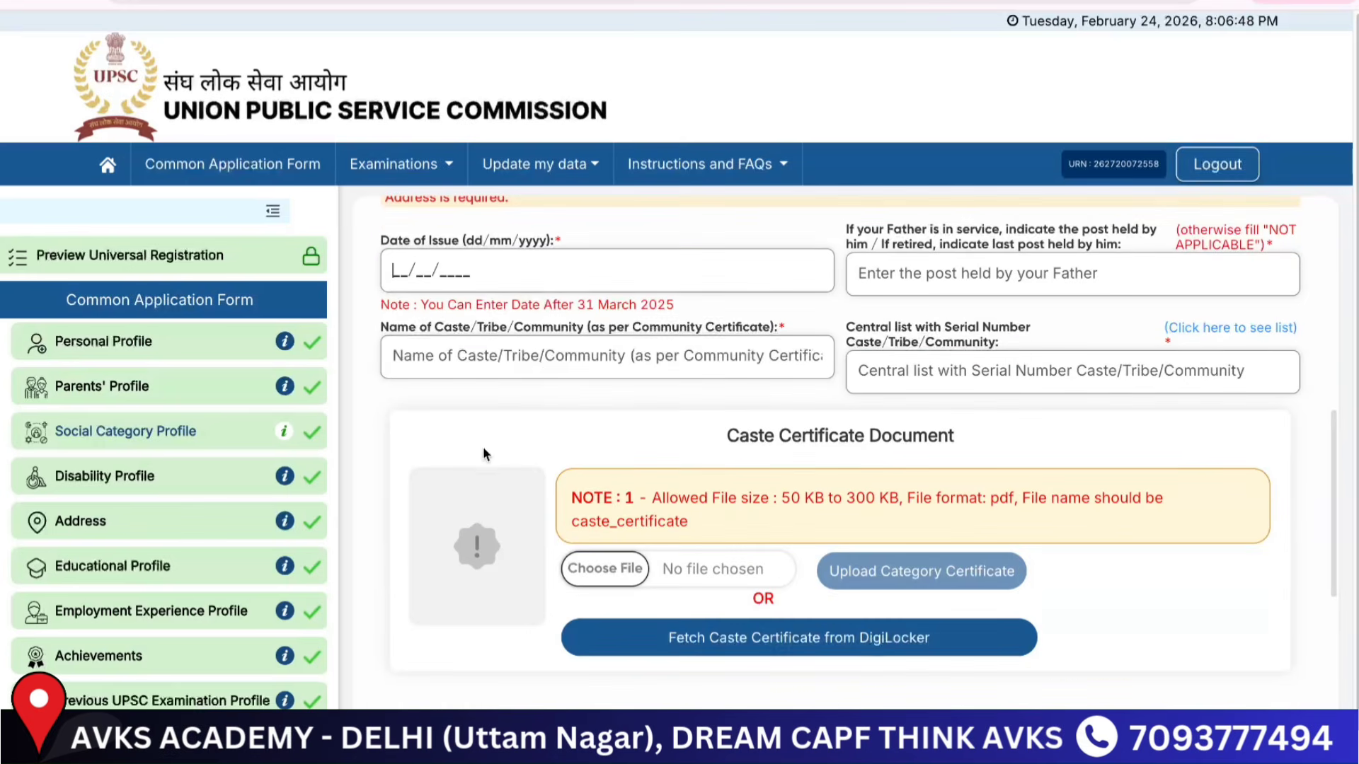
click(572, 359)
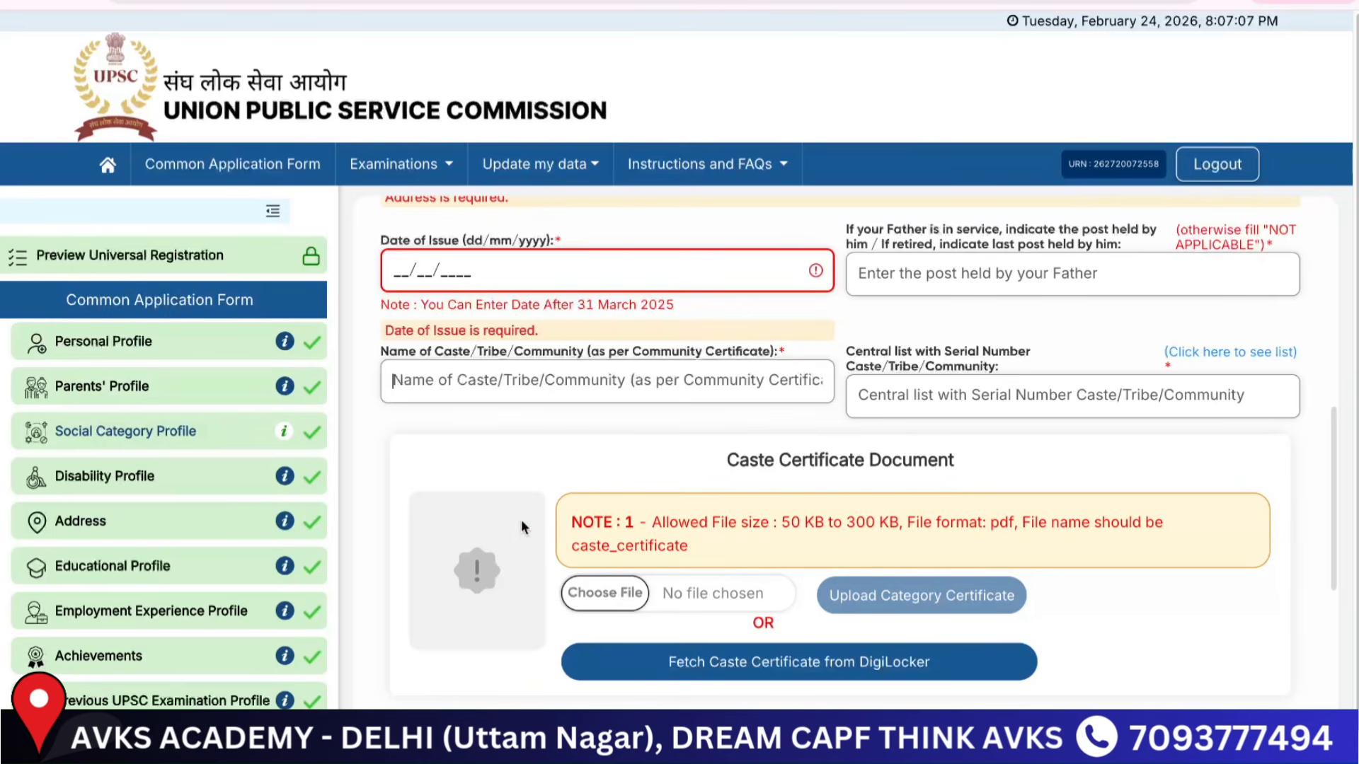
scroll(596, 651, down, 1)
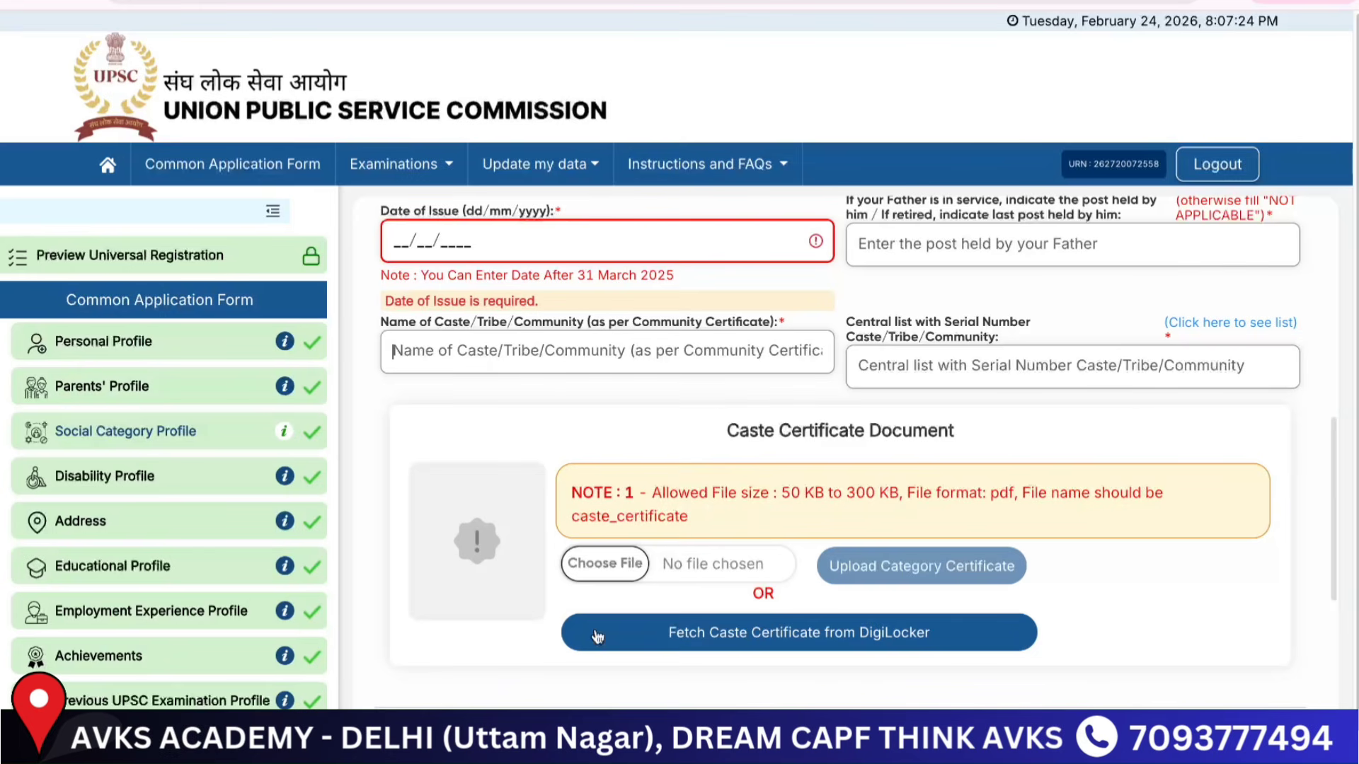
scroll(598, 637, down, 5)
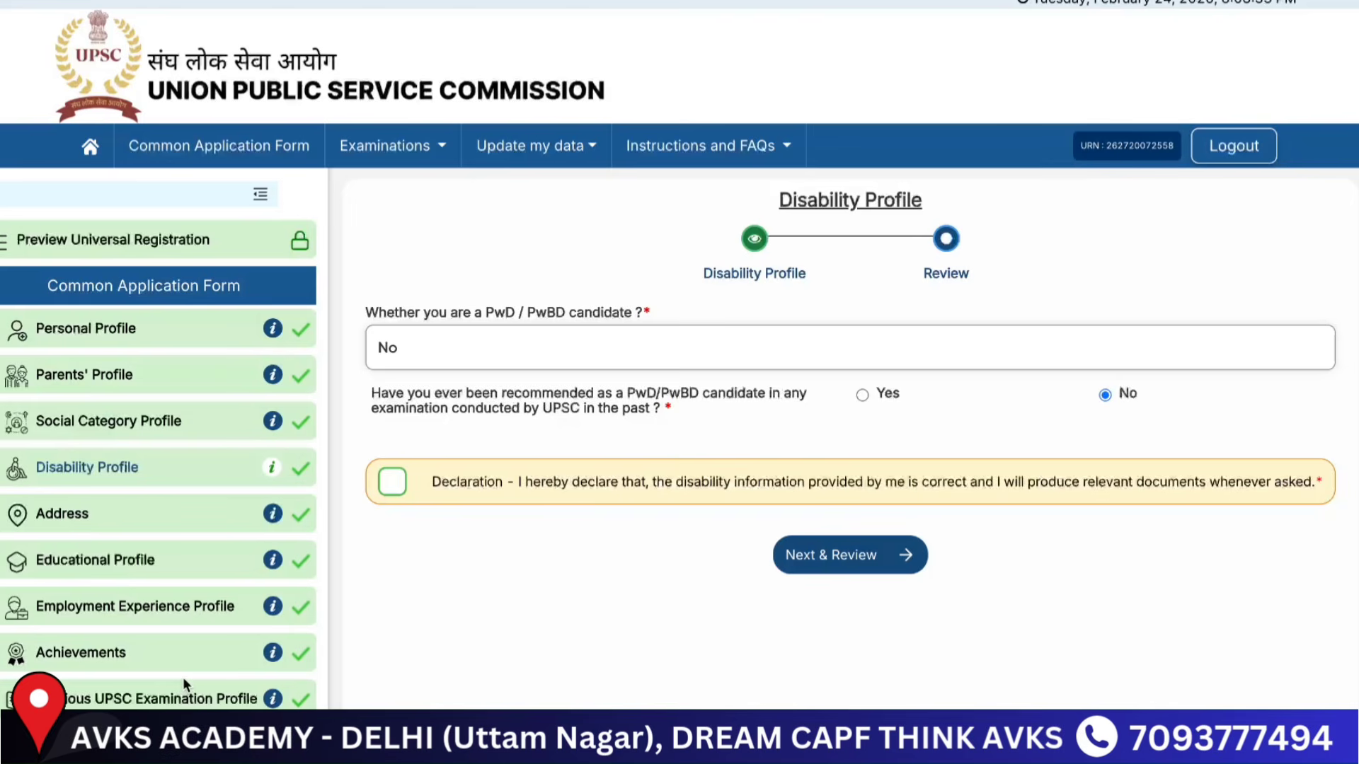
Step: Open the Address profile and review the candidate's correspondence and permanent address, the father's address and the mother's address
click(120, 513)
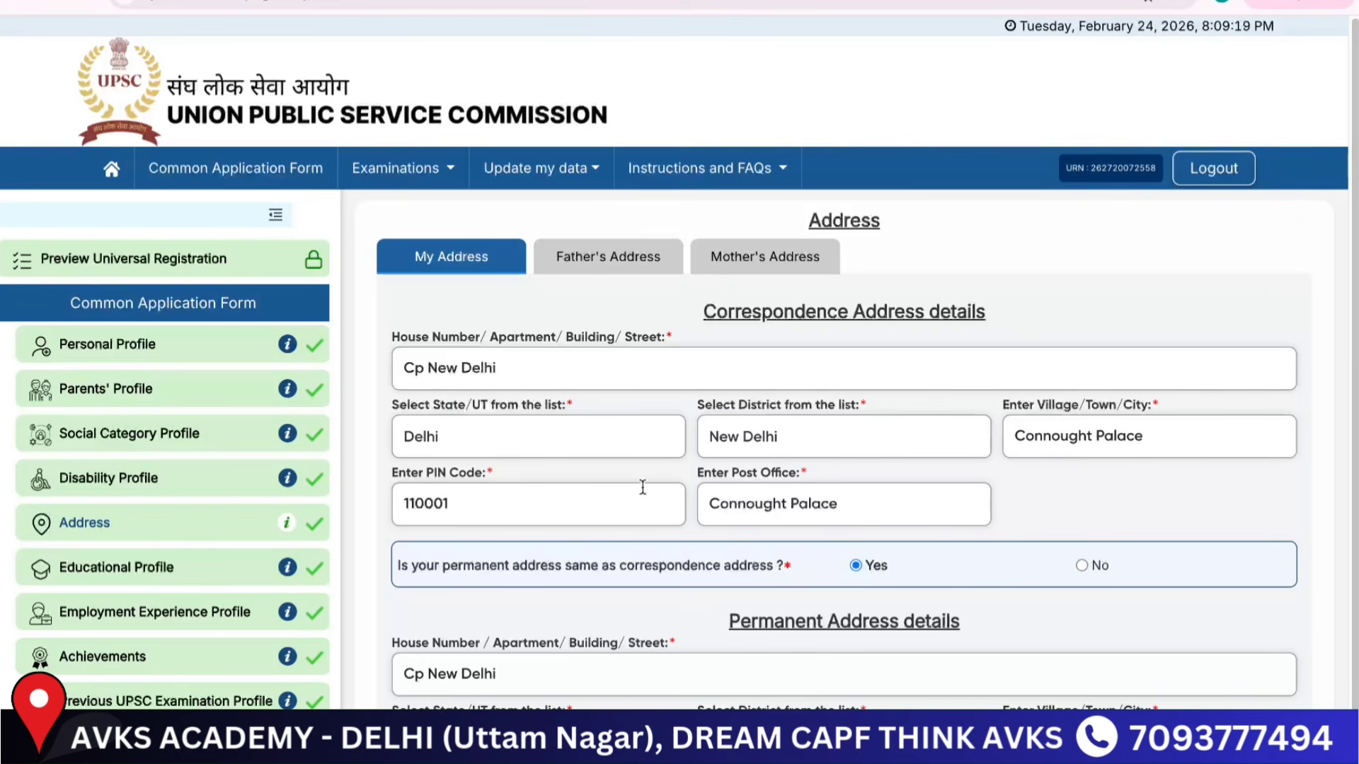
scroll(778, 523, down, 1)
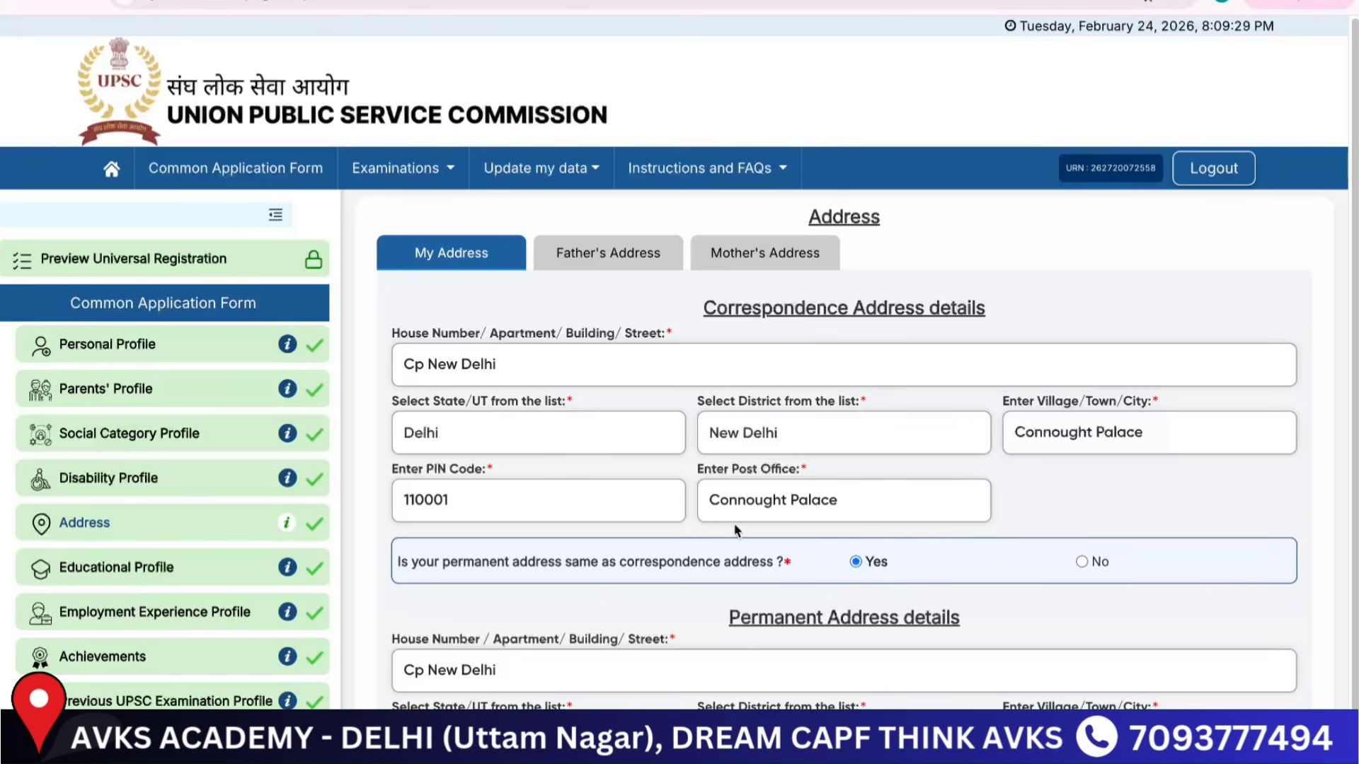
scroll(734, 530, down, 2)
scroll(734, 530, up, 2)
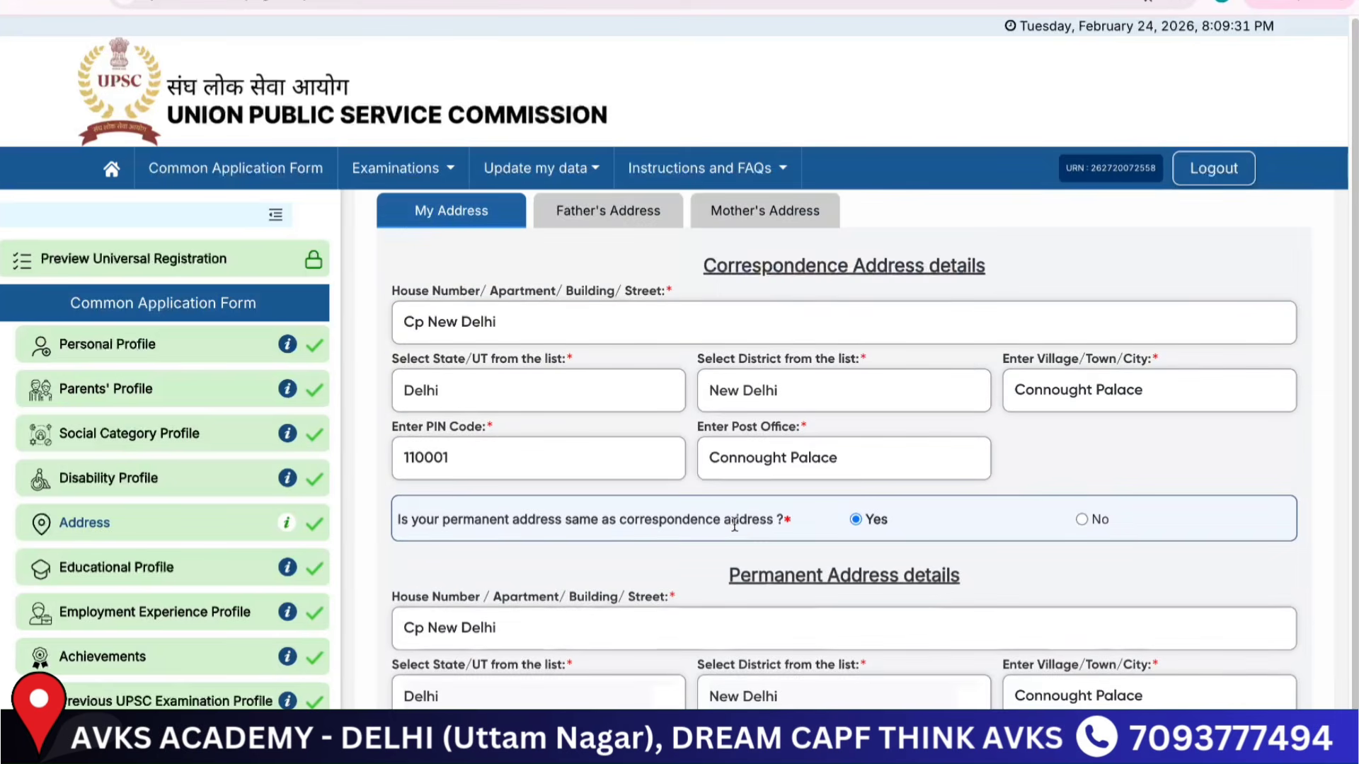
click(617, 266)
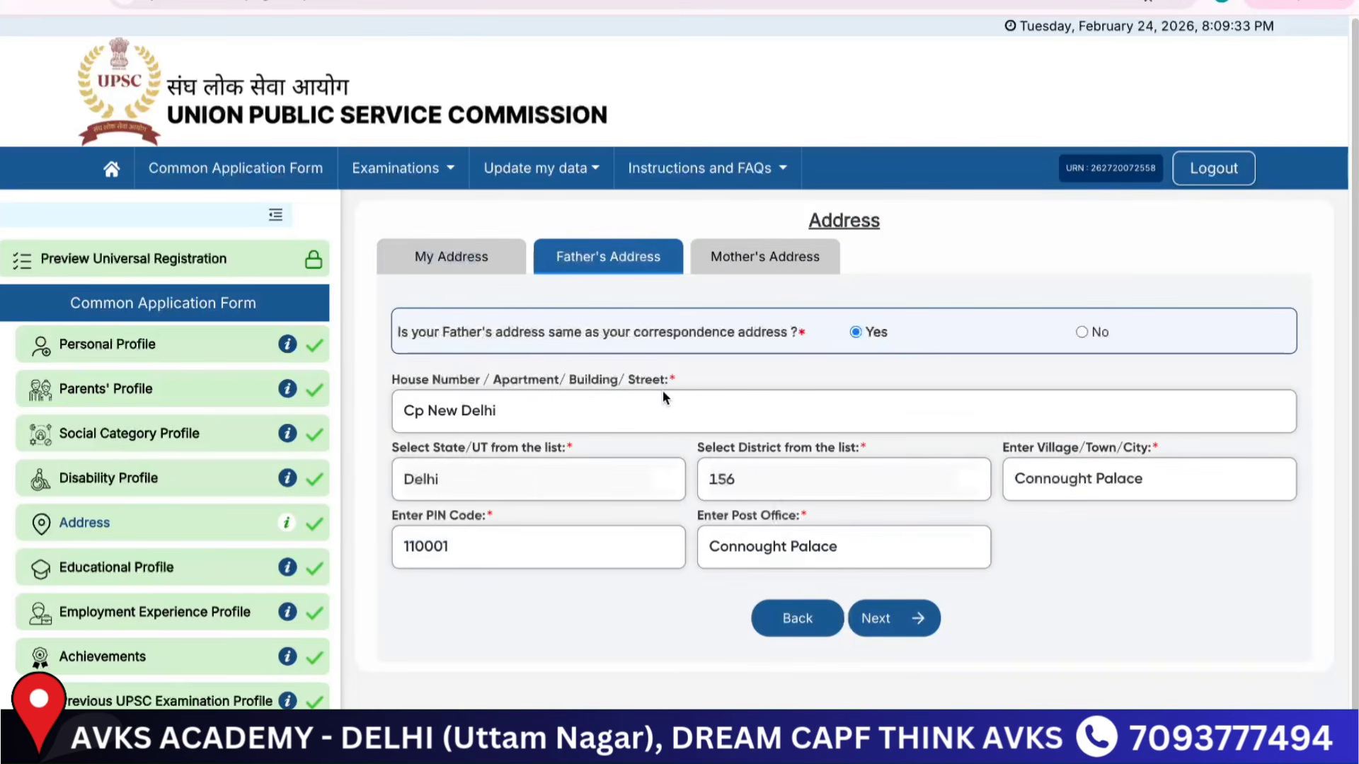
click(743, 274)
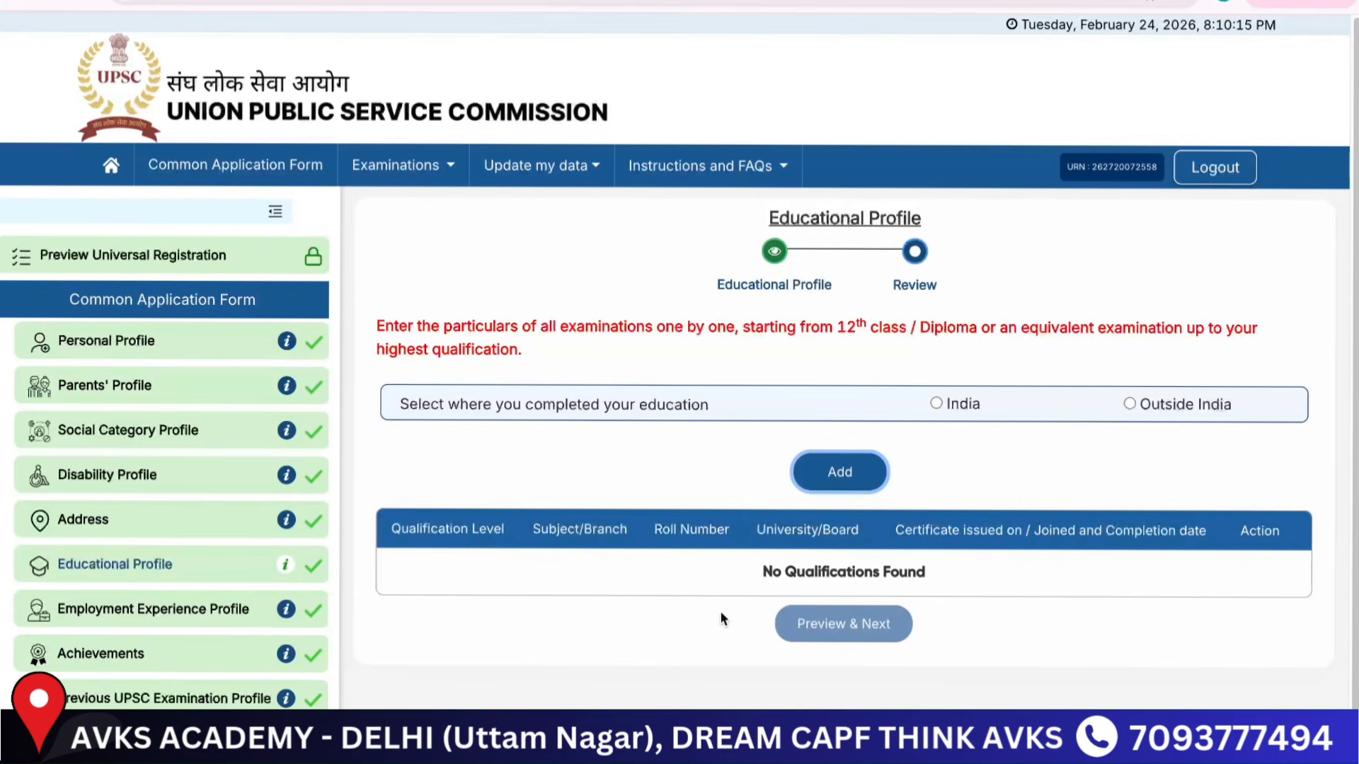
Step: In the Educational Profile, set the place of education to India, the qualification level to Higher Secondary (10+2) and its status to Completed
click(944, 408)
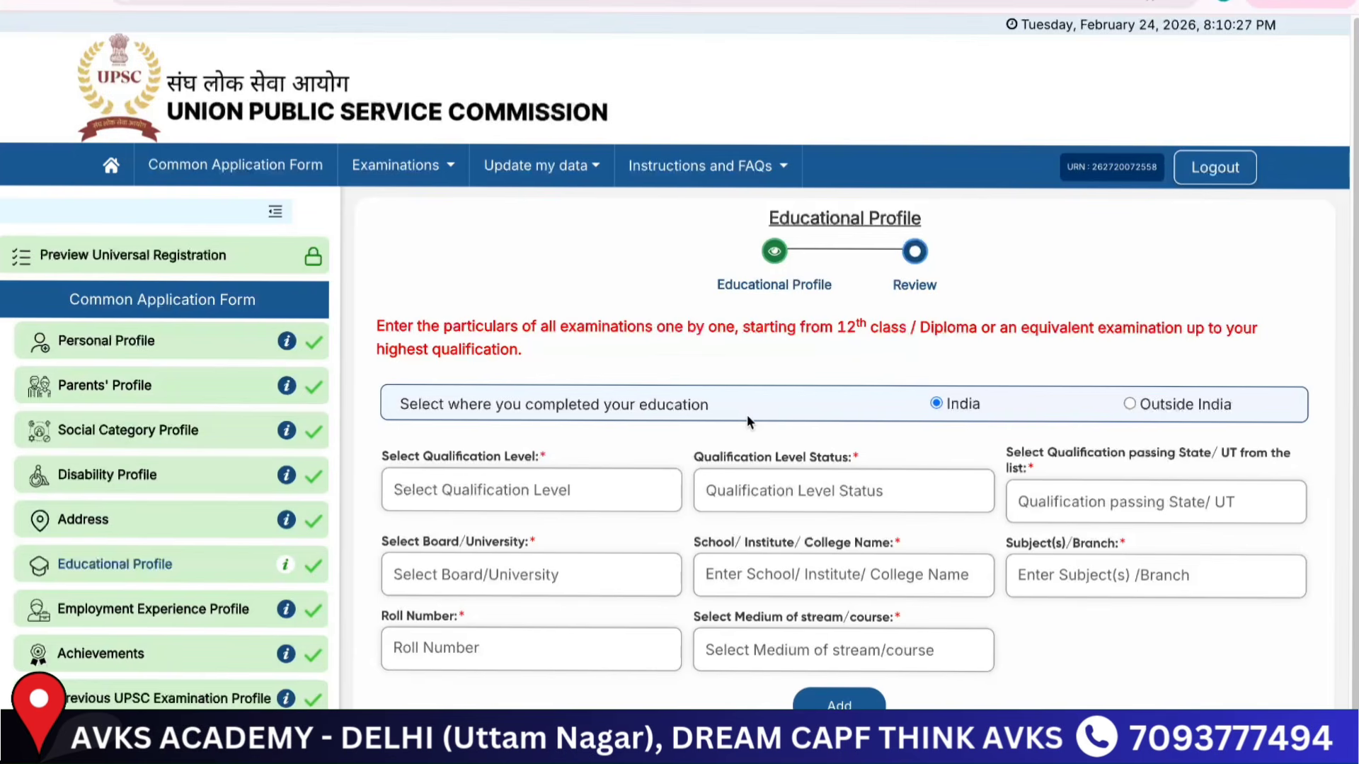
click(561, 489)
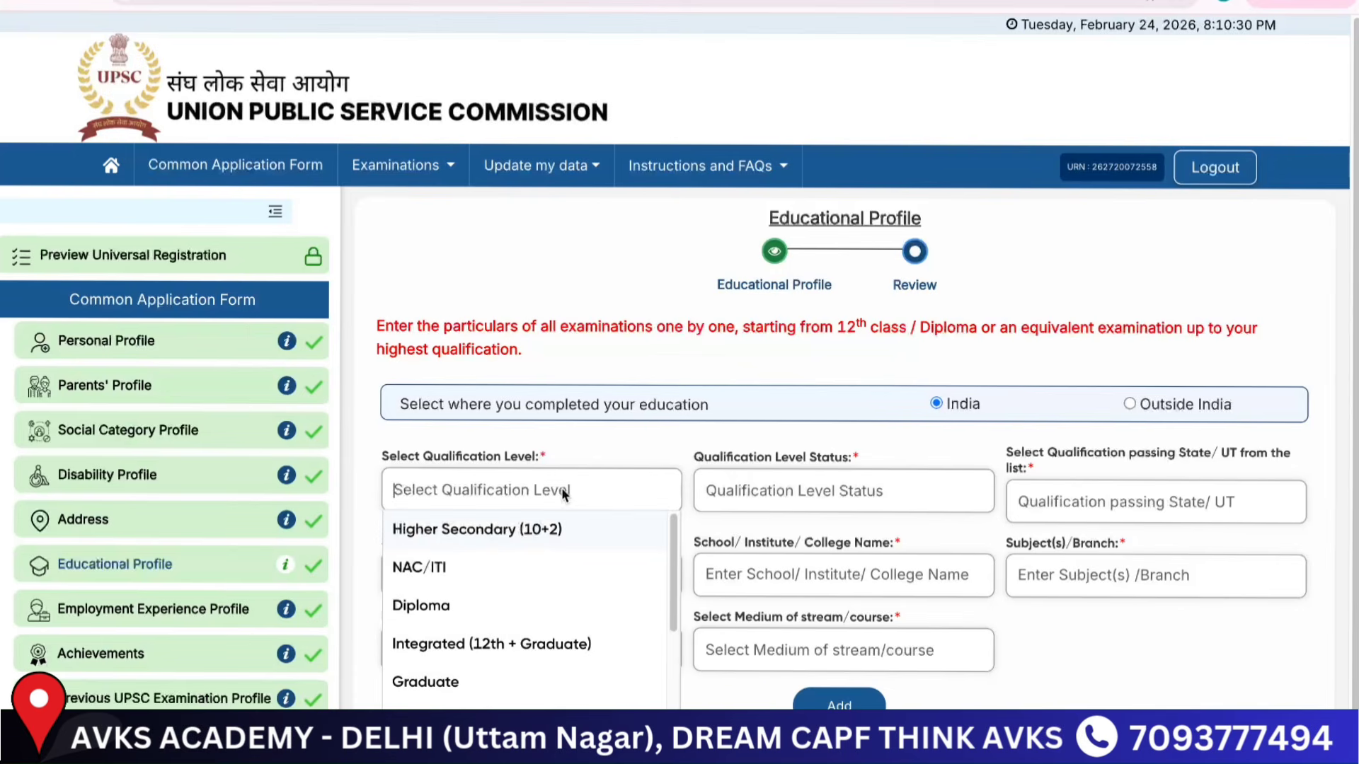
click(522, 528)
scroll(529, 521, down, 1)
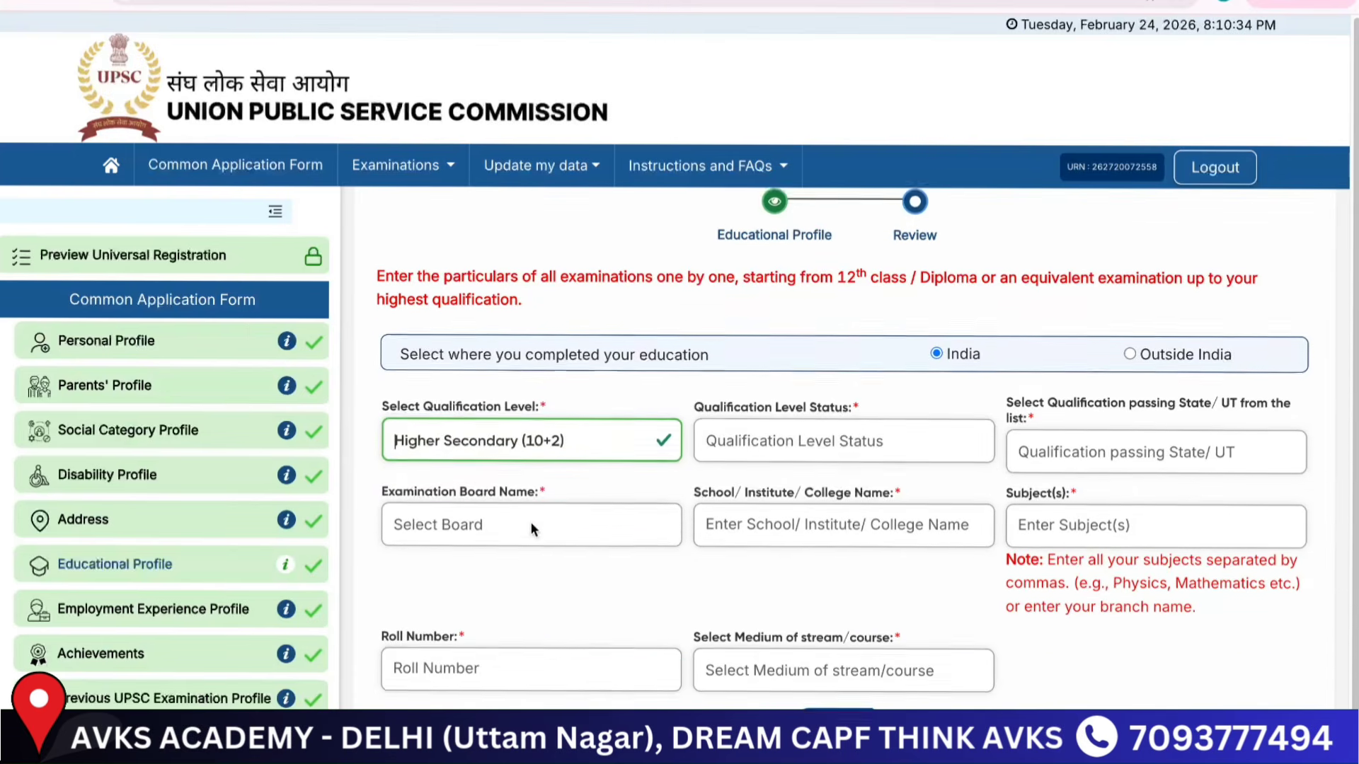
click(784, 430)
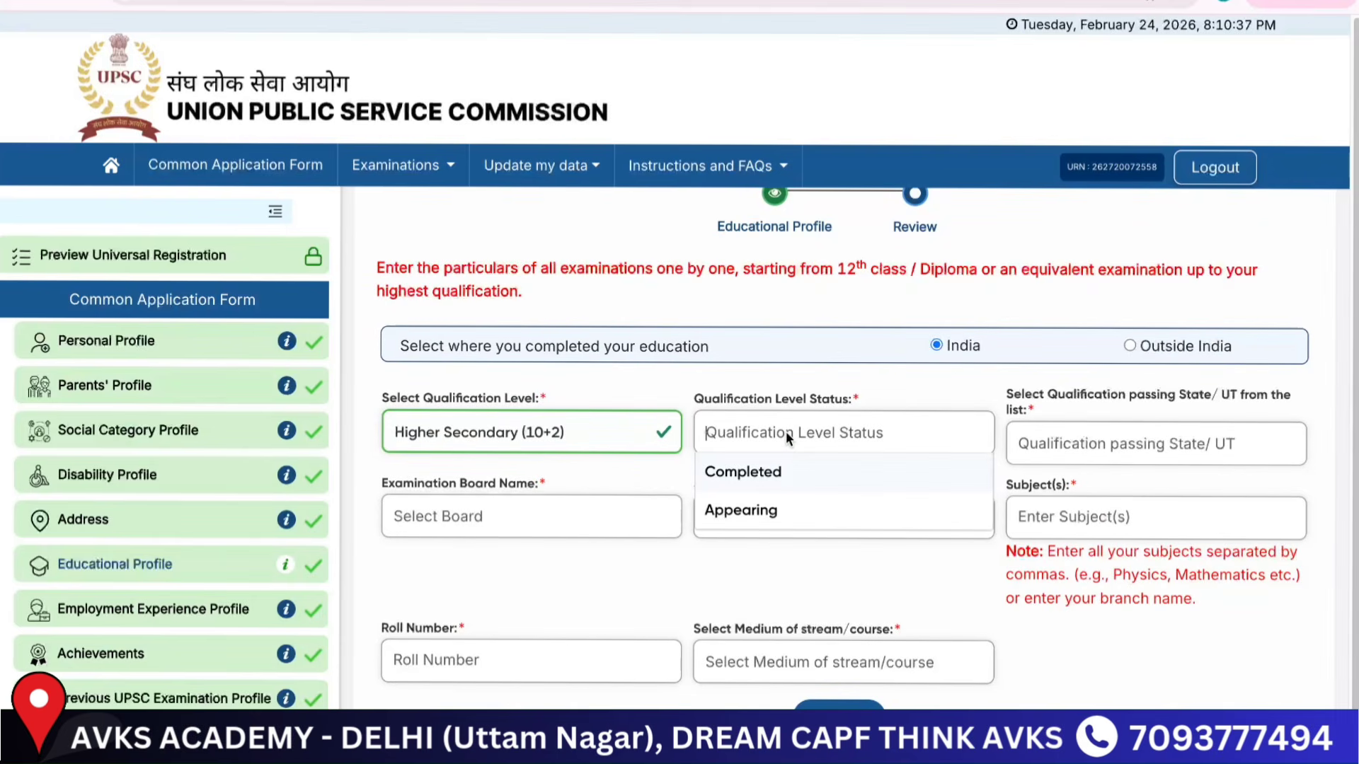
click(783, 480)
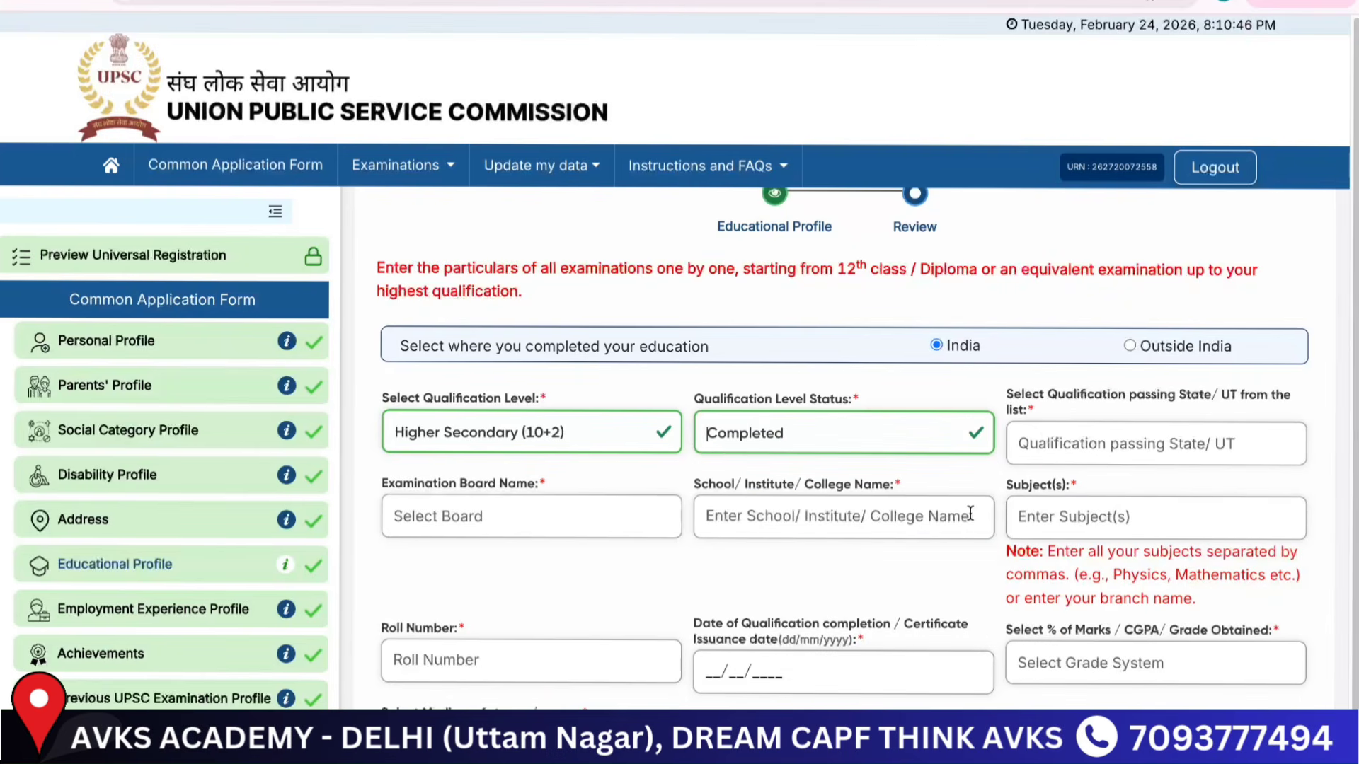
Step: View the qualification passing State/UT choices without picking one, and set the grade system of the 10+2 qualification to Percentage(%) Marks
click(1130, 456)
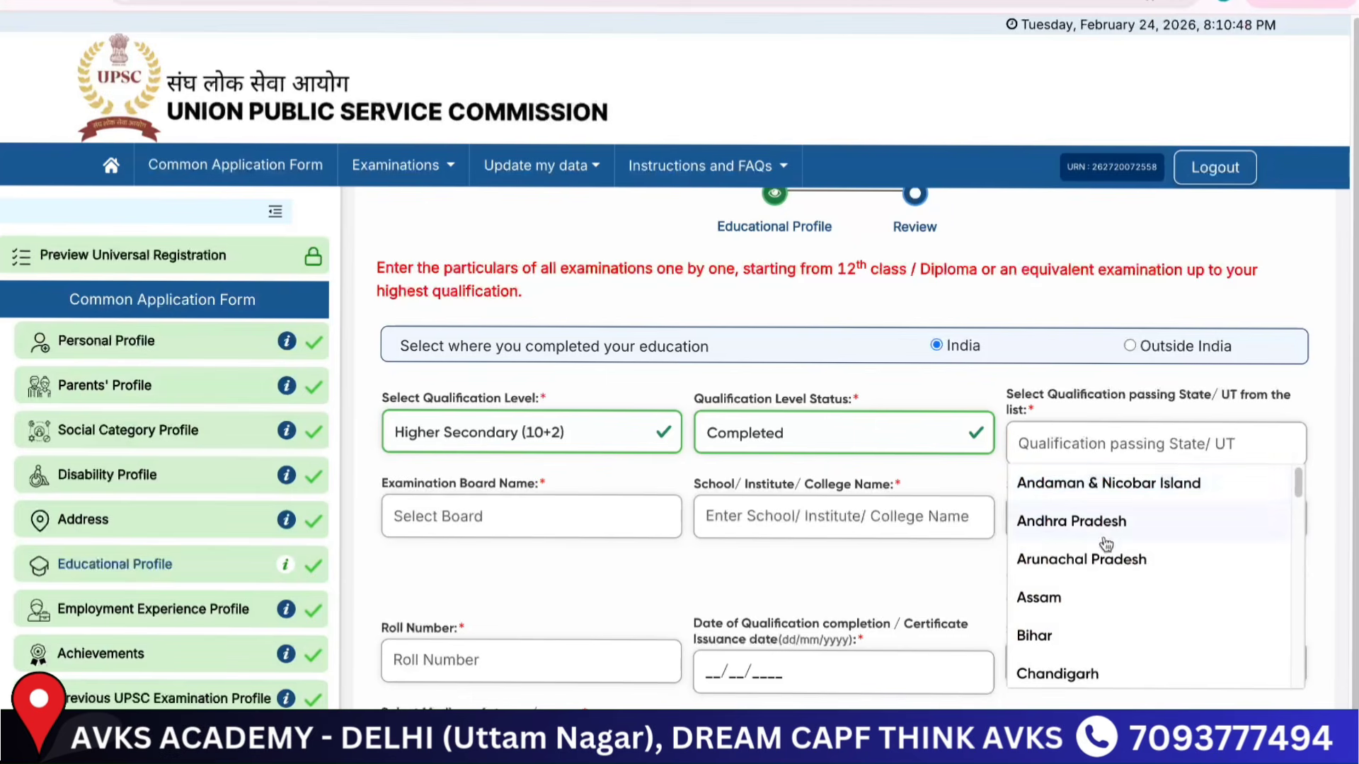
click(1072, 406)
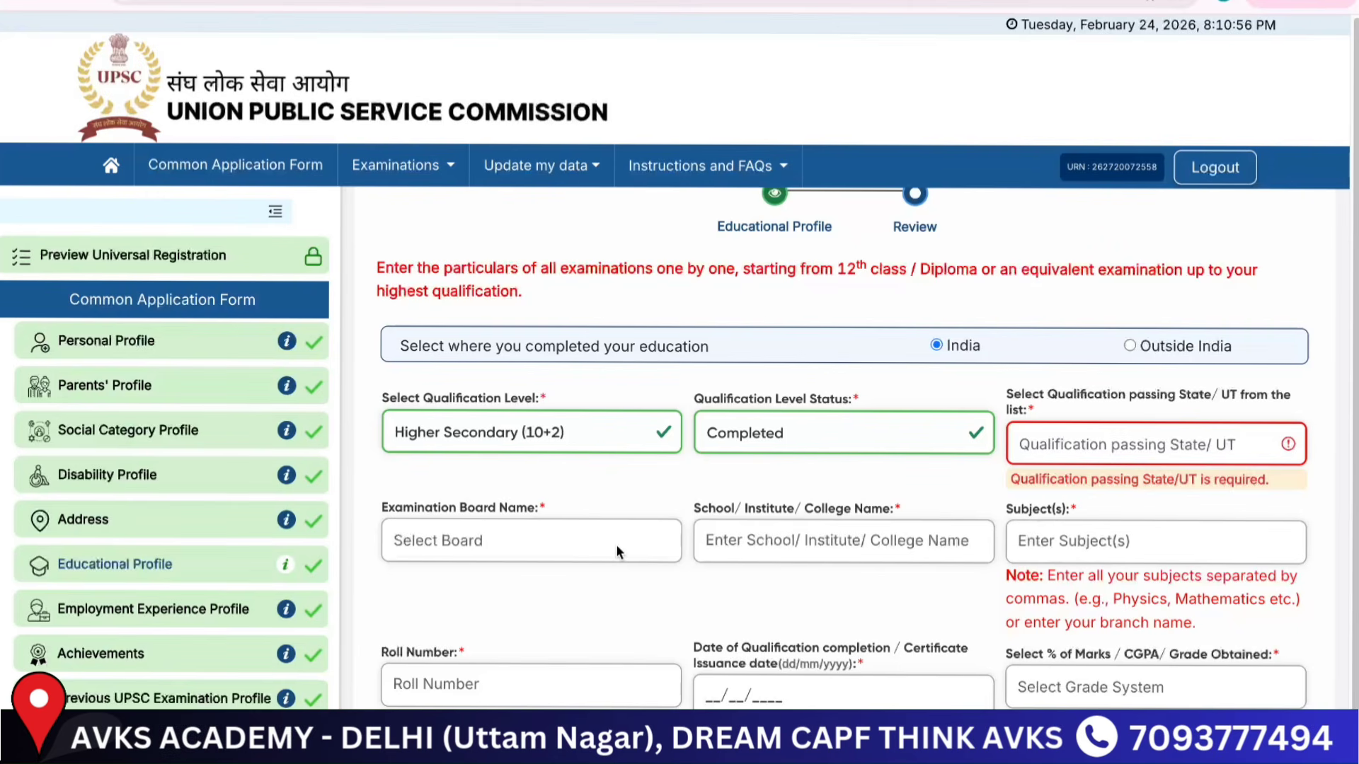
scroll(847, 549, down, 2)
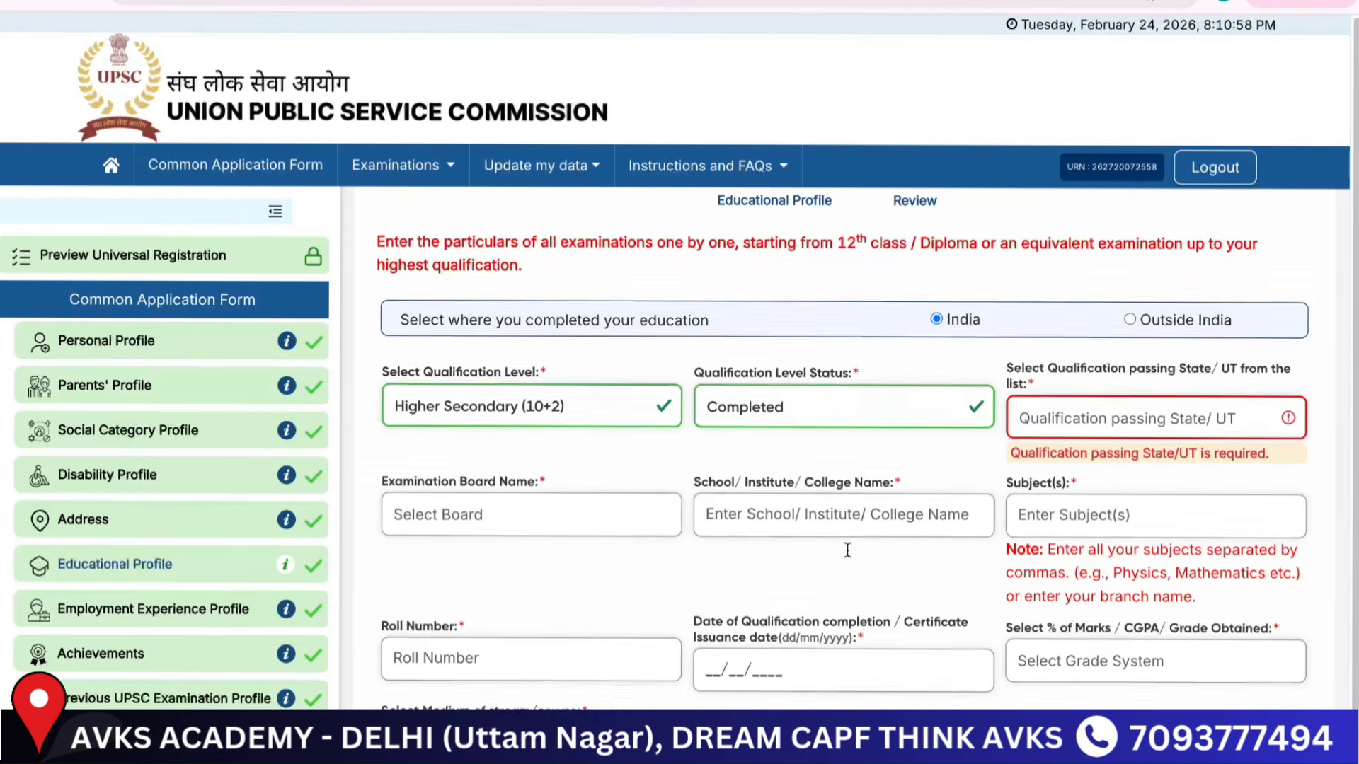
scroll(1066, 499, down, 2)
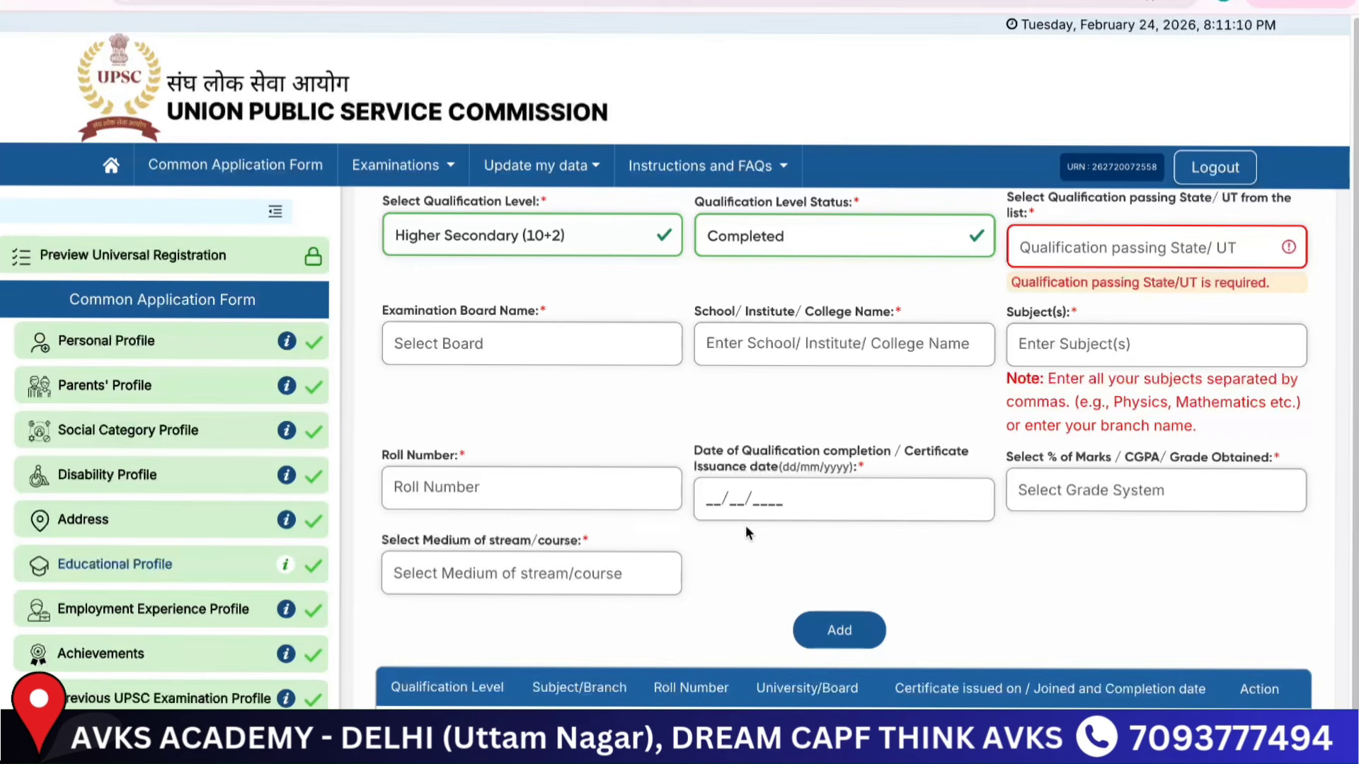
click(1055, 488)
click(1077, 609)
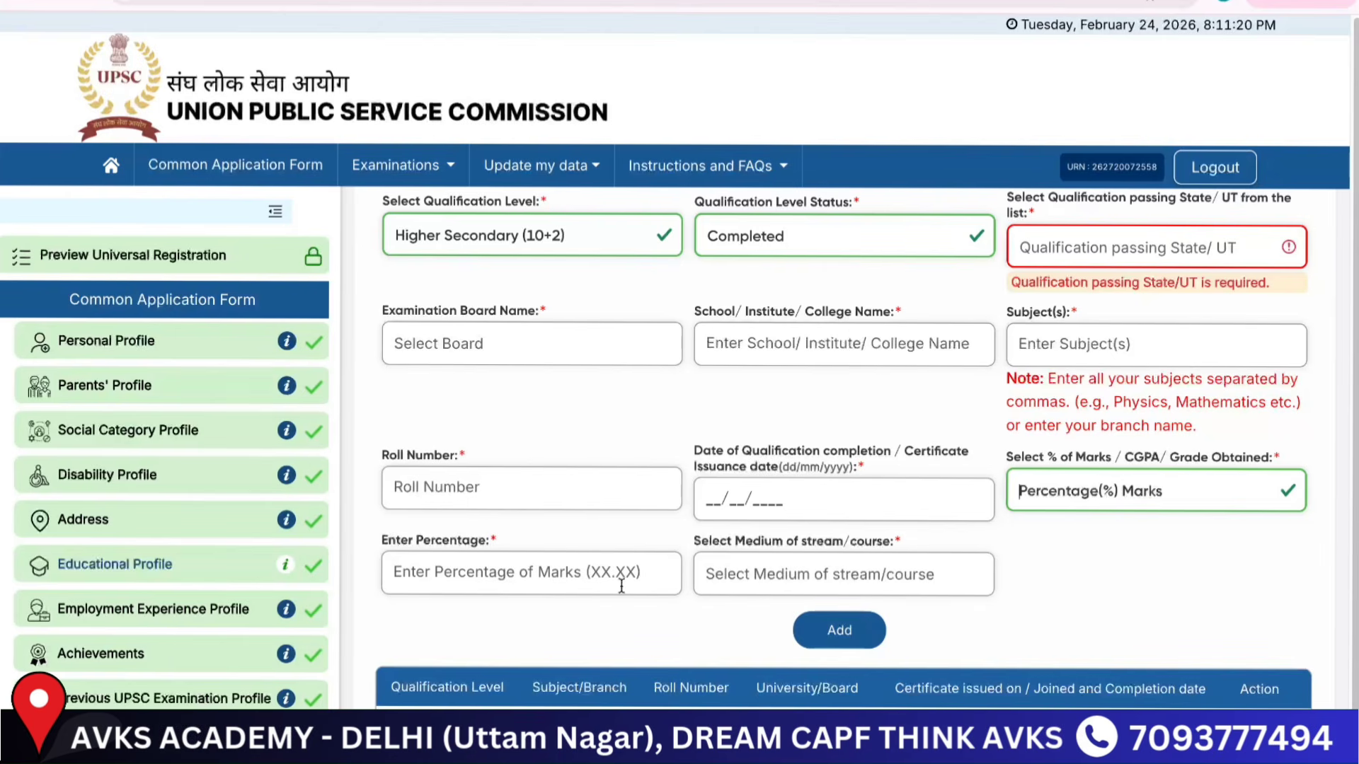
scroll(732, 618, down, 1)
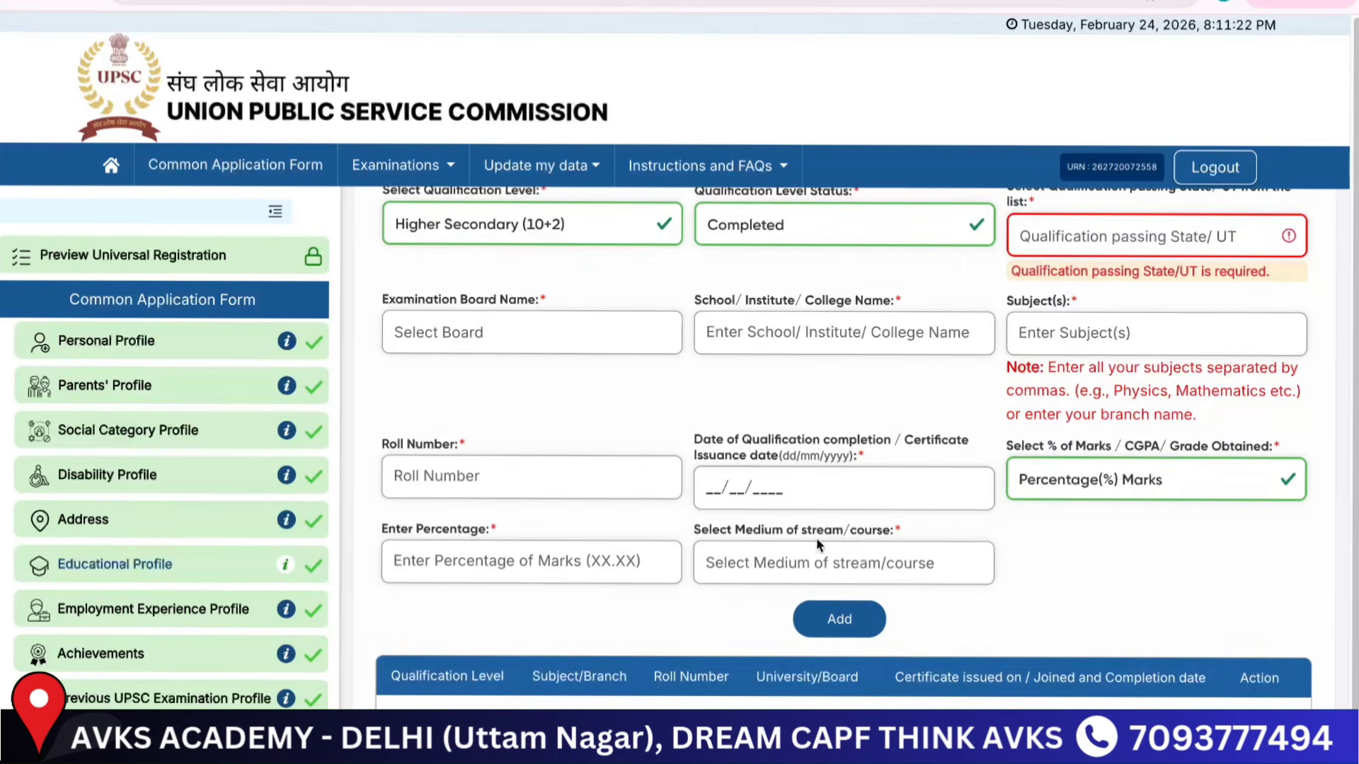
Step: In the Employment Experience Profile, view the fields required for self-employment and set the self-employed answer back to No
scroll(961, 509, up, 3)
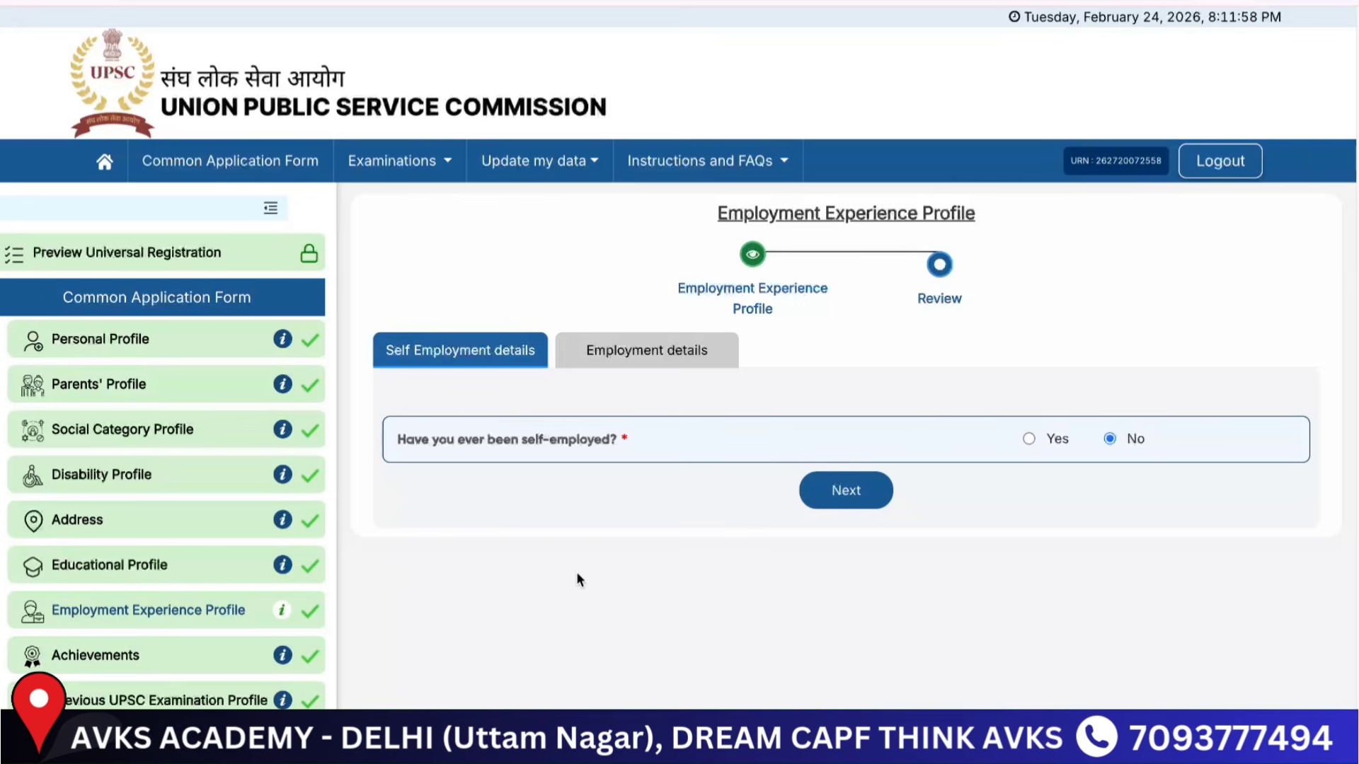
click(1055, 440)
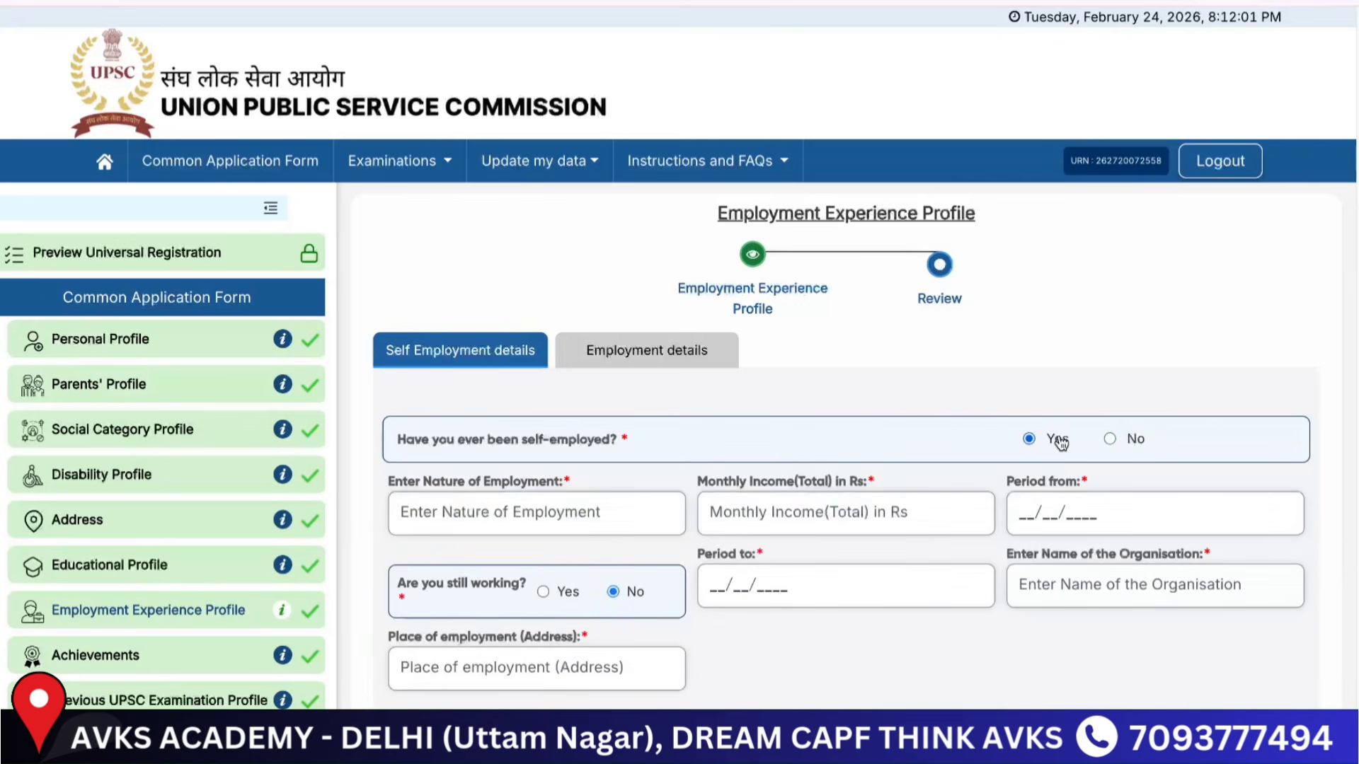
click(1136, 440)
Step: In the Employment details, answer Yes to ever having been employed and review the employer, remuneration, period and duties fields
click(678, 354)
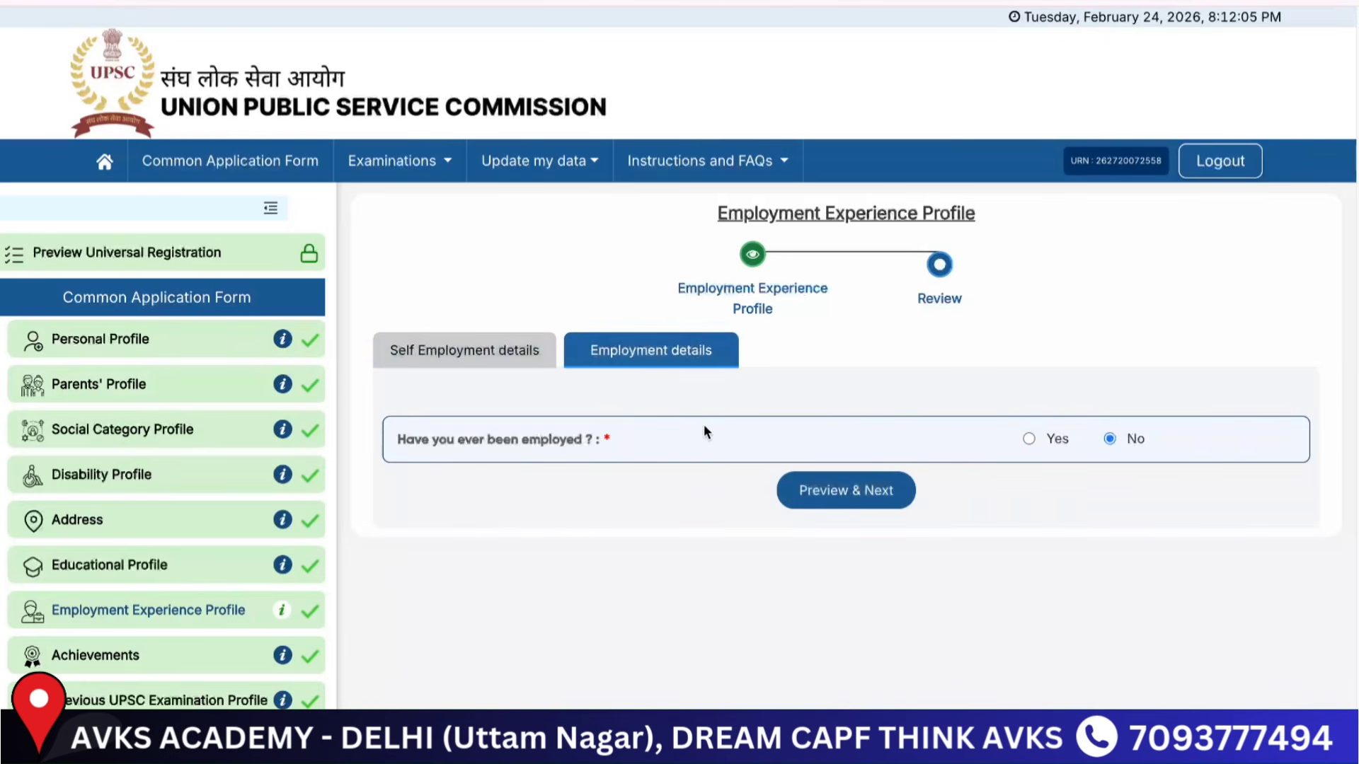
click(1029, 438)
scroll(975, 488, down, 2)
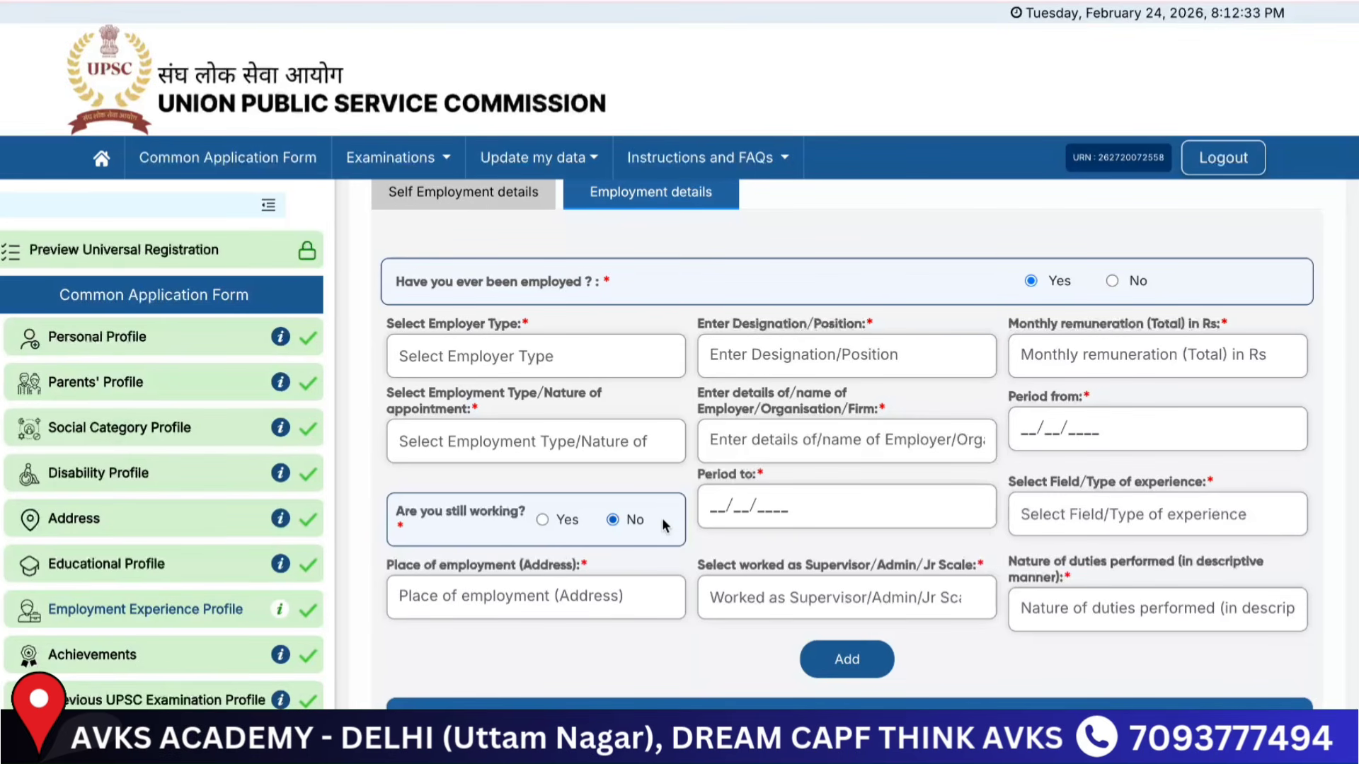
scroll(666, 525, down, 1)
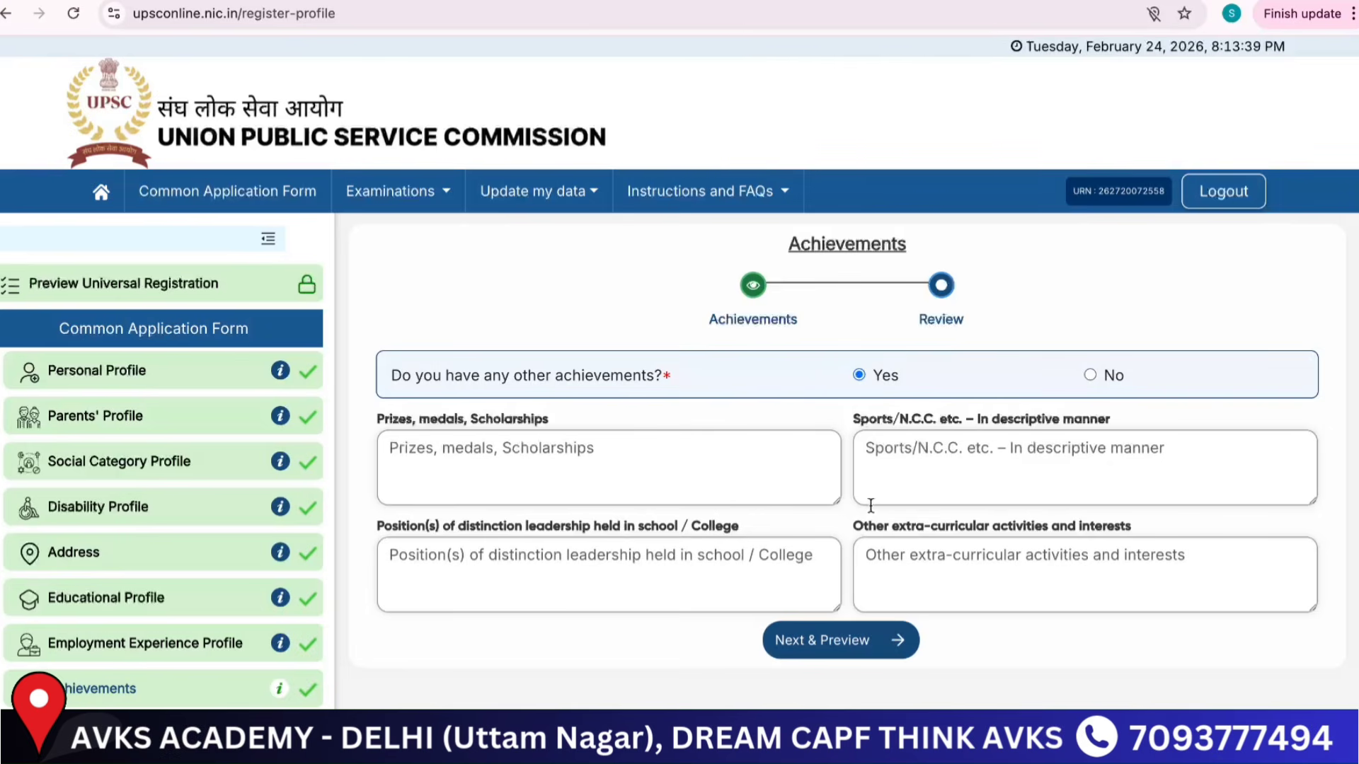
Step: In the Achievements profile, switch the other achievements answer to No and back to Yes, and review the description fields
click(1092, 376)
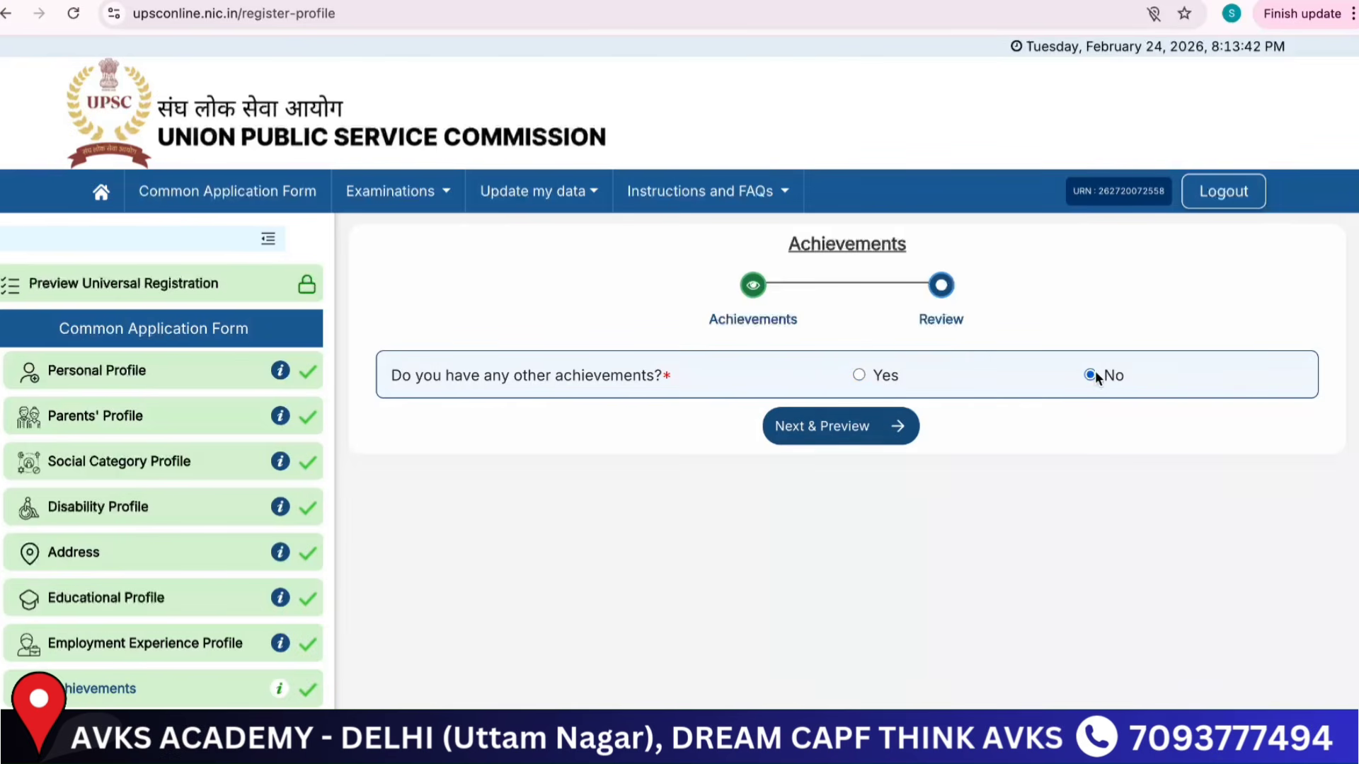
click(888, 376)
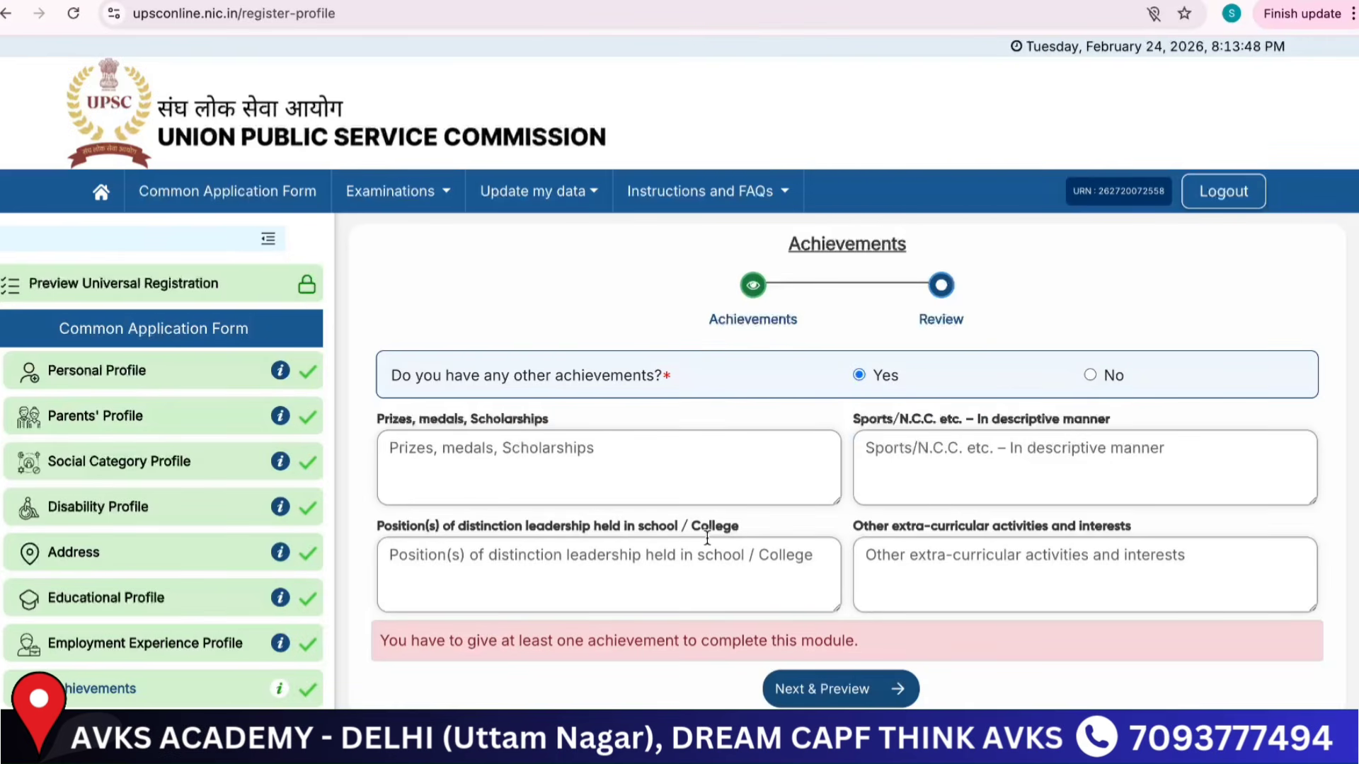
scroll(706, 537, down, 1)
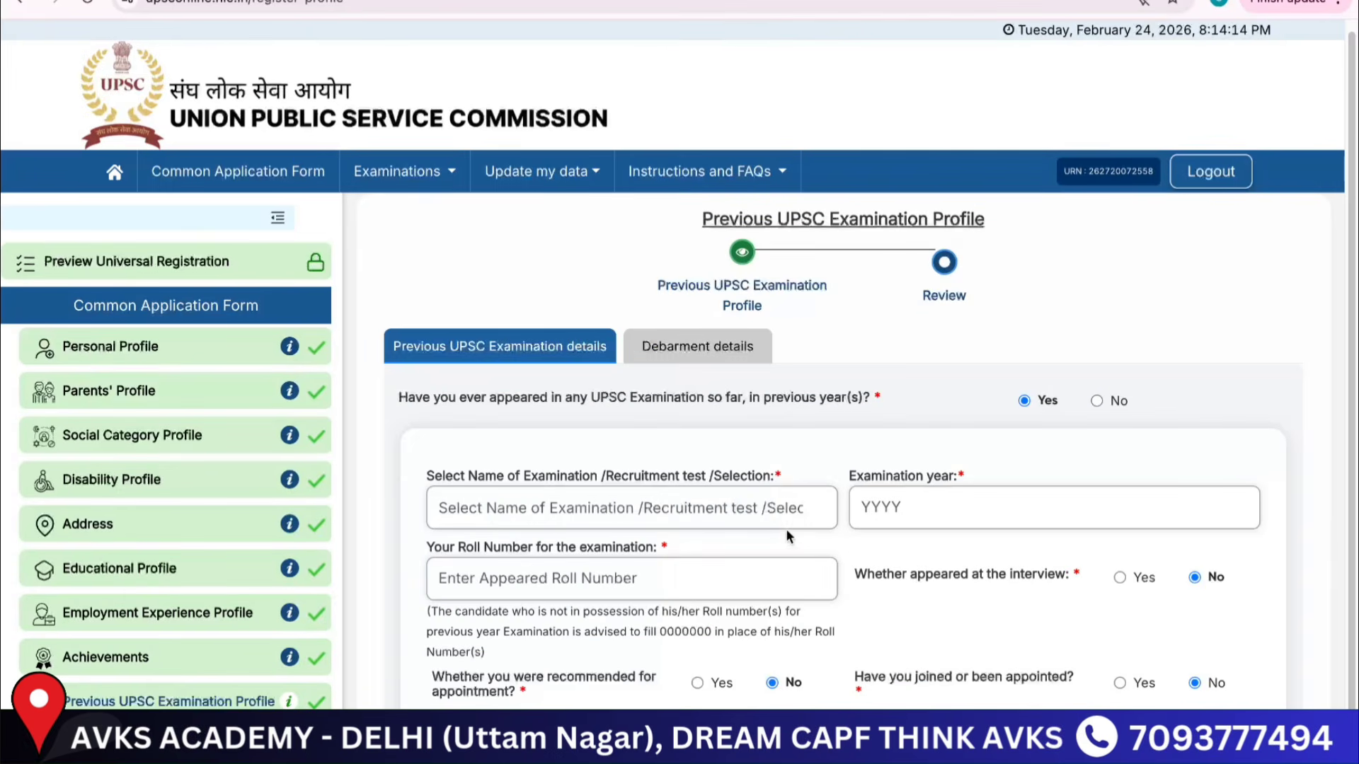
Step: Review the Previous UPSC Examination details, including the examination name, year, roll number, interview and appointment questions
scroll(959, 471, down, 1)
scroll(959, 470, down, 2)
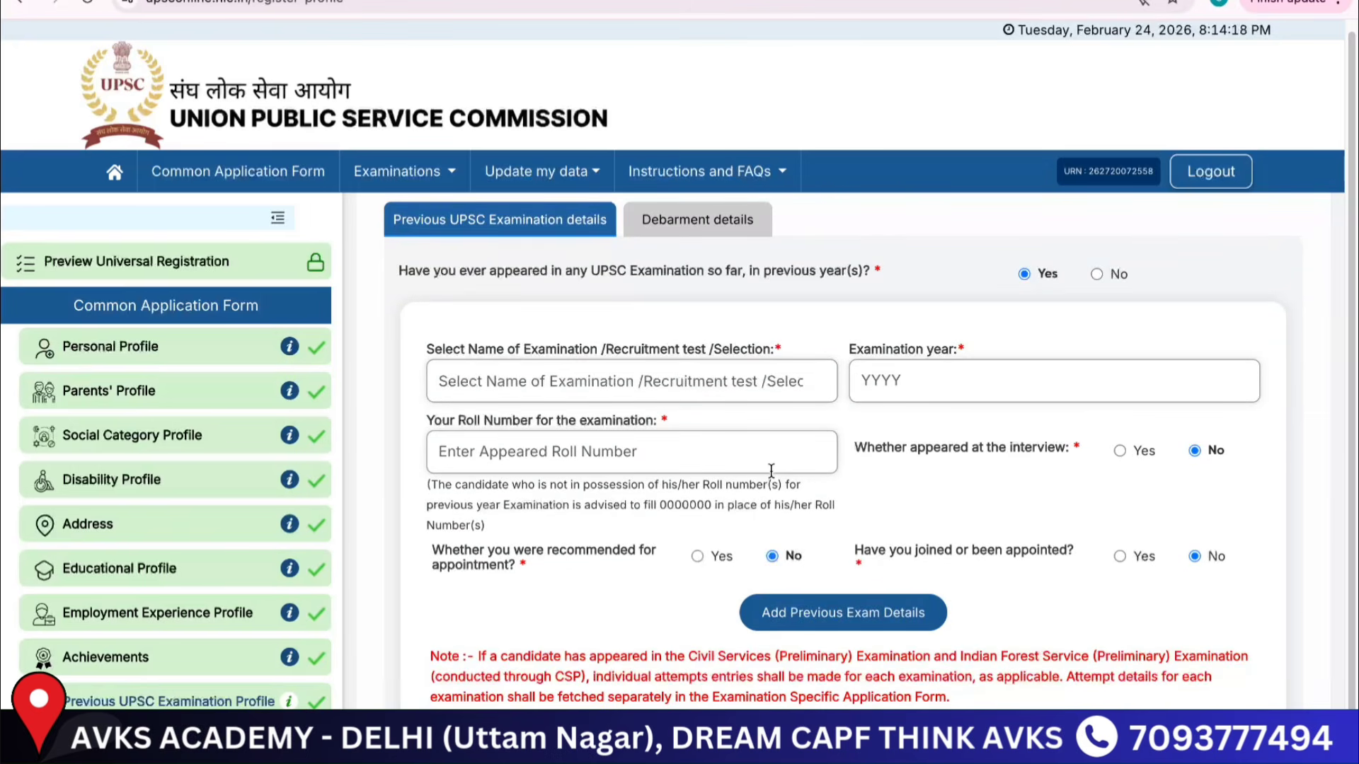
scroll(771, 471, down, 1)
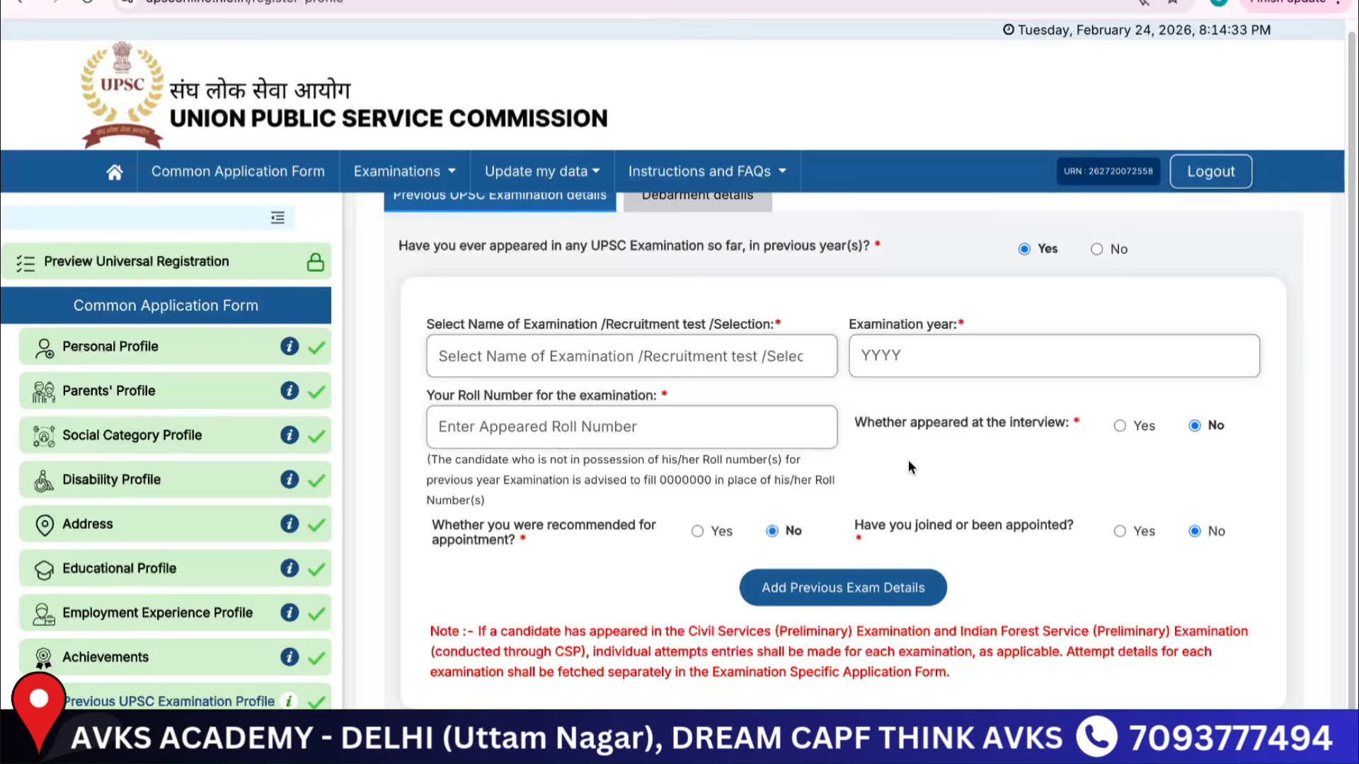
scroll(907, 460, up, 2)
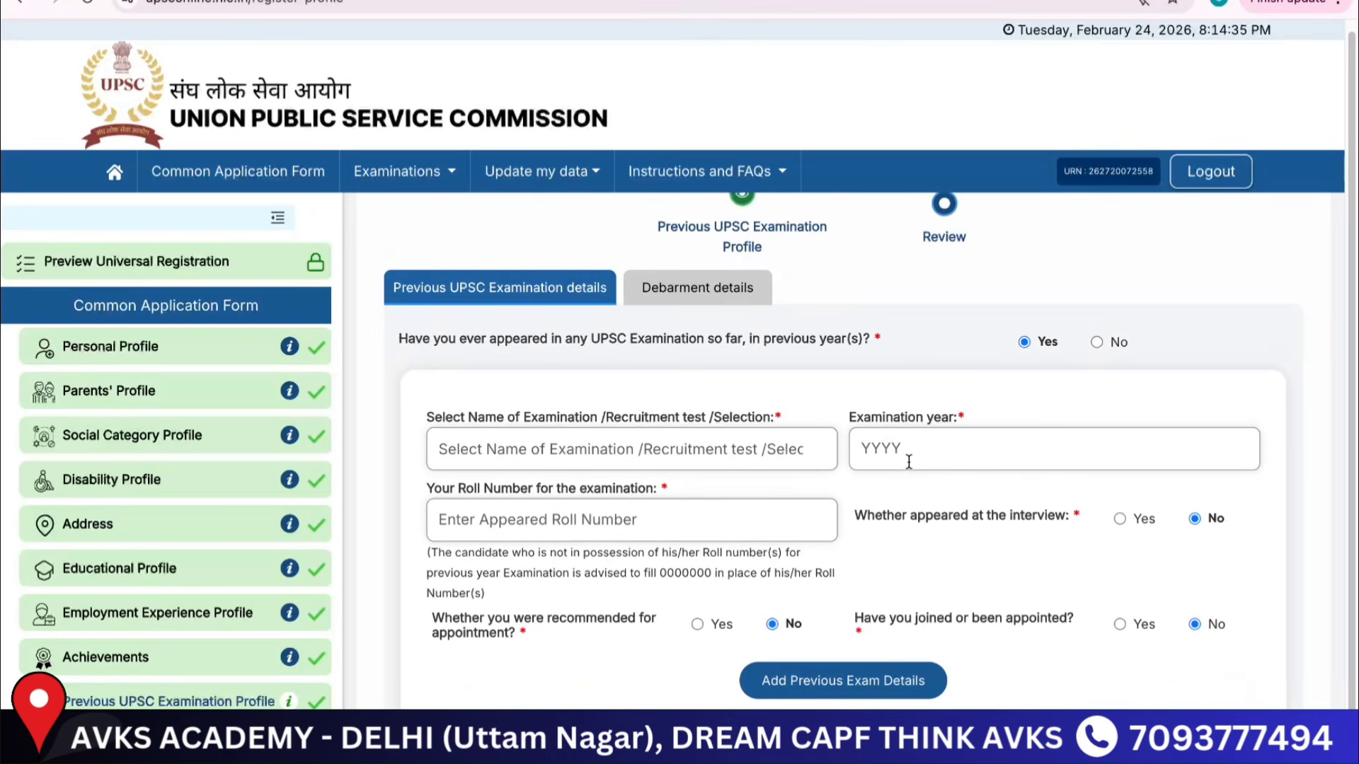
scroll(908, 462, up, 1)
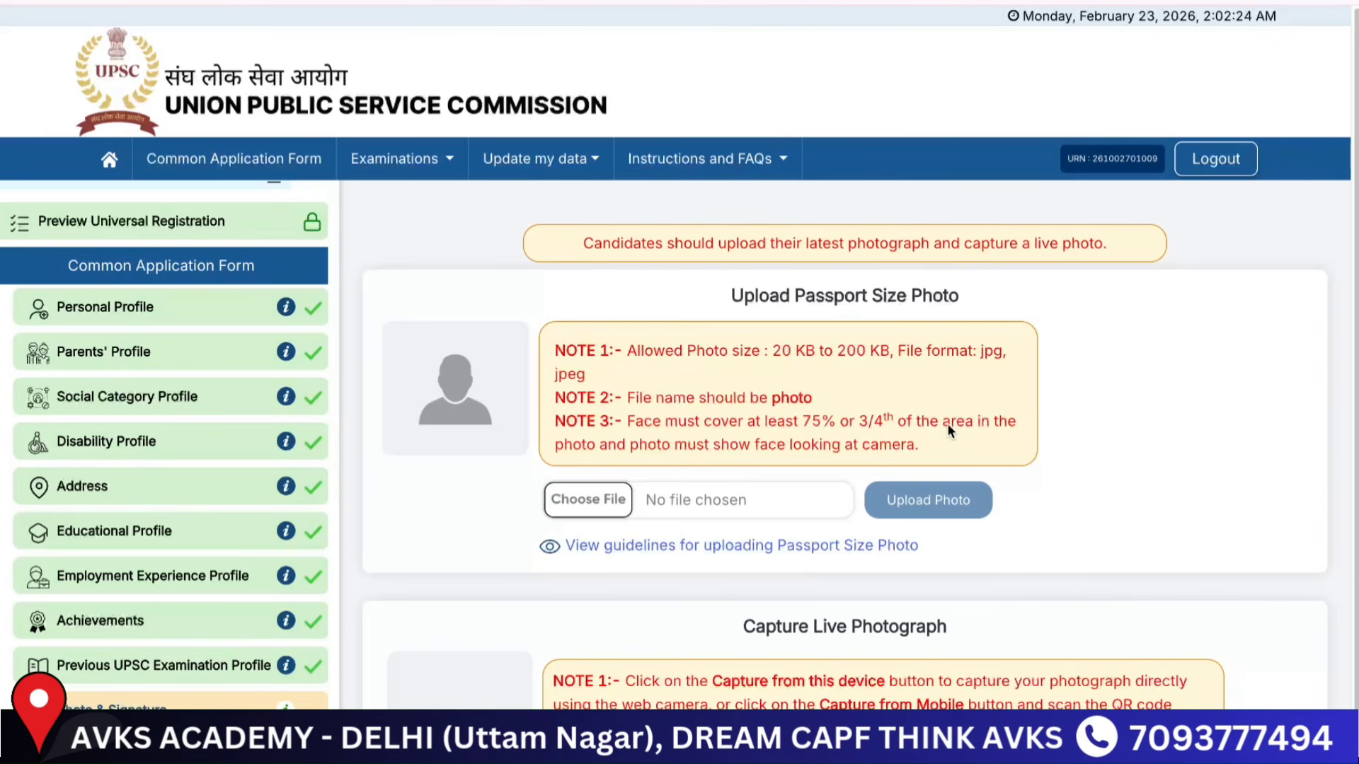
Step: Open the guidelines for uploading the passport size photo and examine the acceptable and unacceptable specimen photographs
click(745, 546)
scroll(831, 460, down, 1)
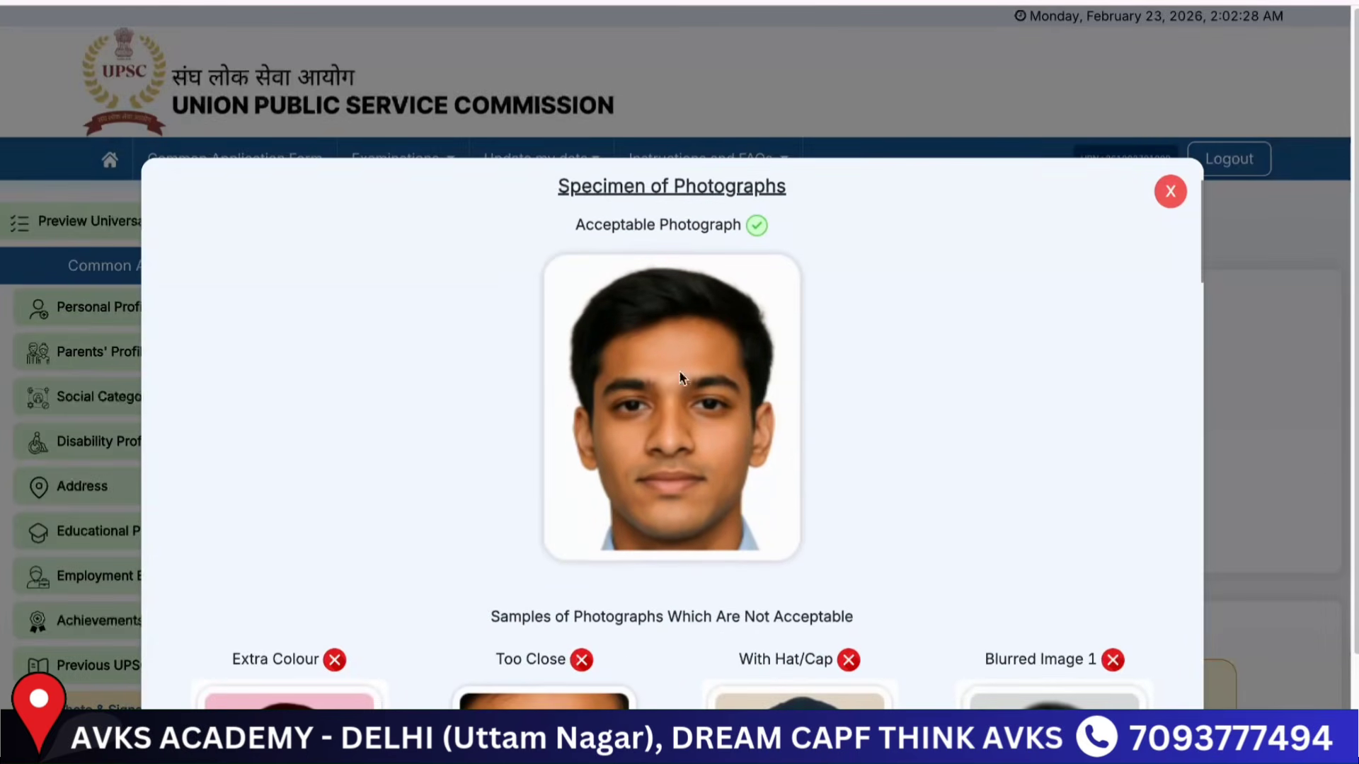
scroll(663, 400, down, 6)
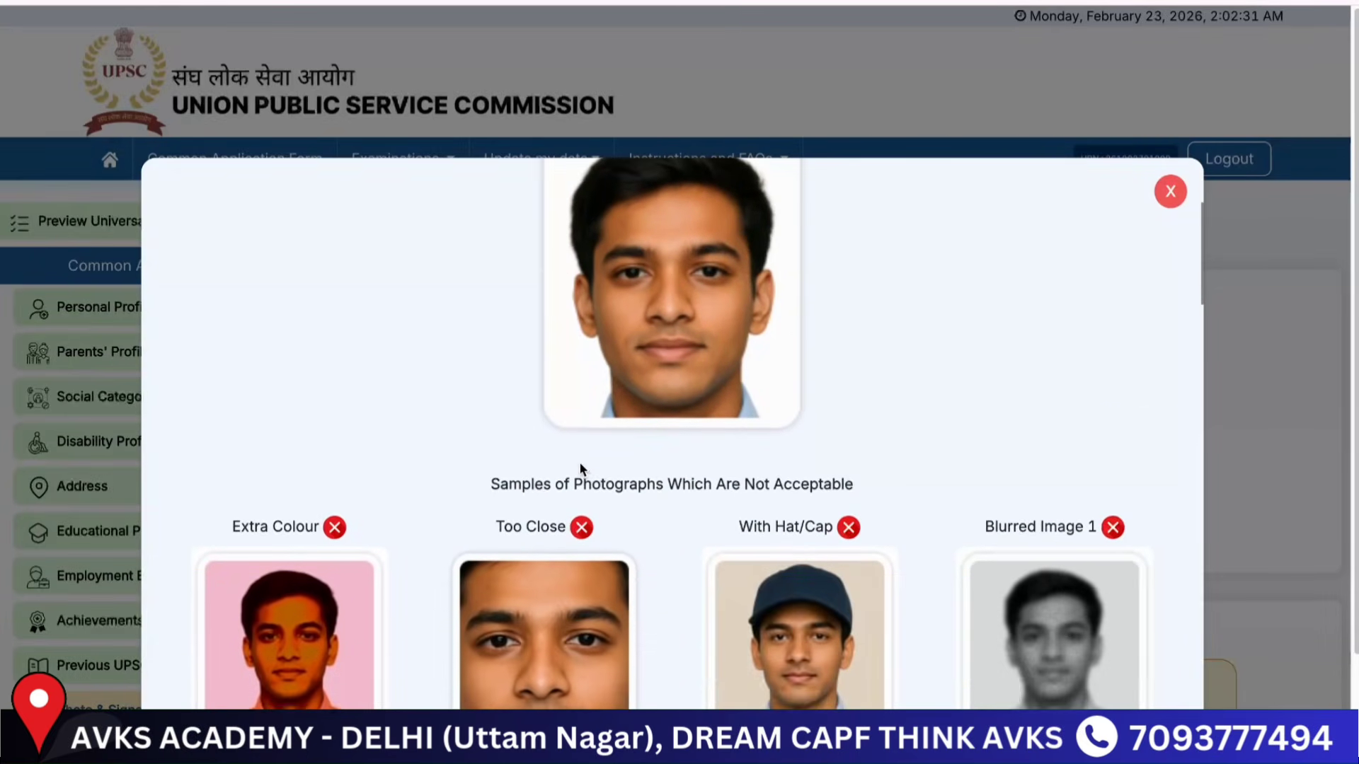
scroll(538, 448, up, 1)
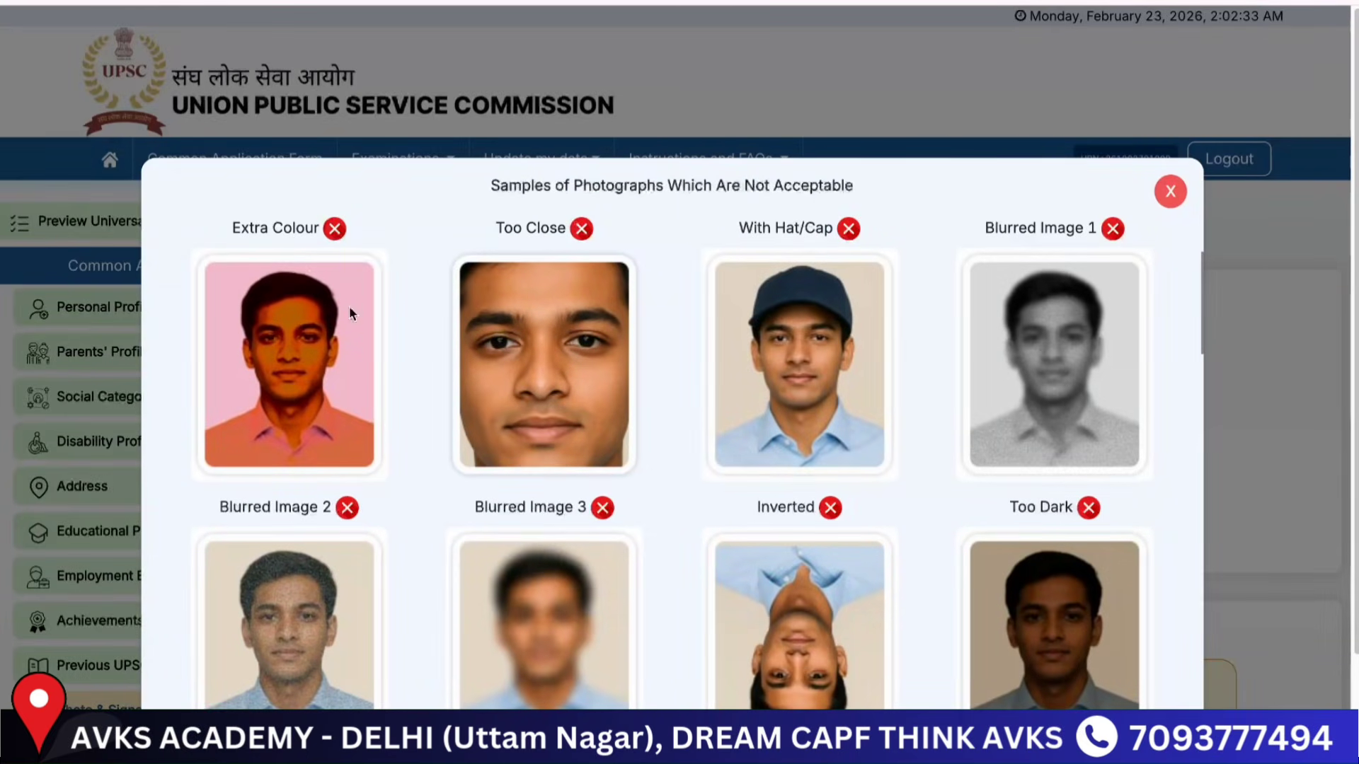
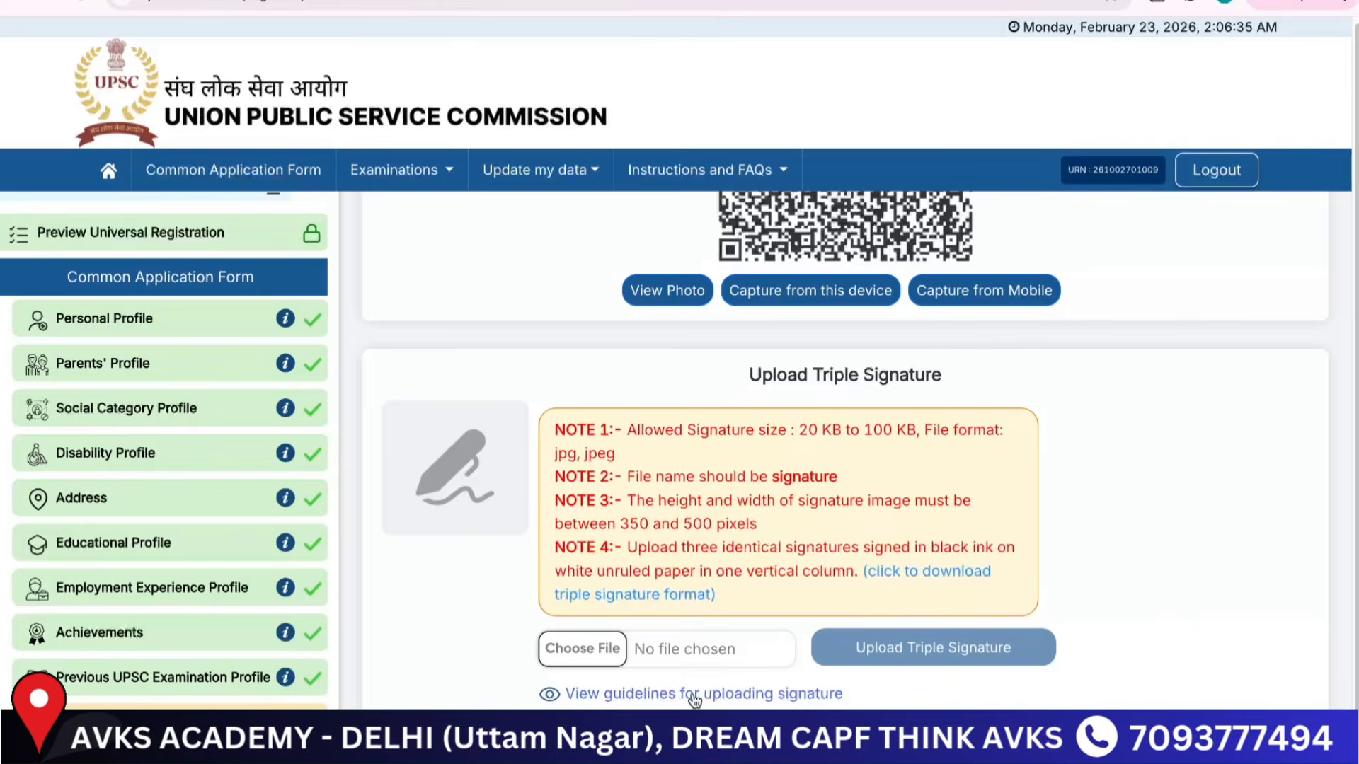
Step: Open the signature upload guidelines, examine the instructions, accepted format and common mistakes, and close them
click(772, 695)
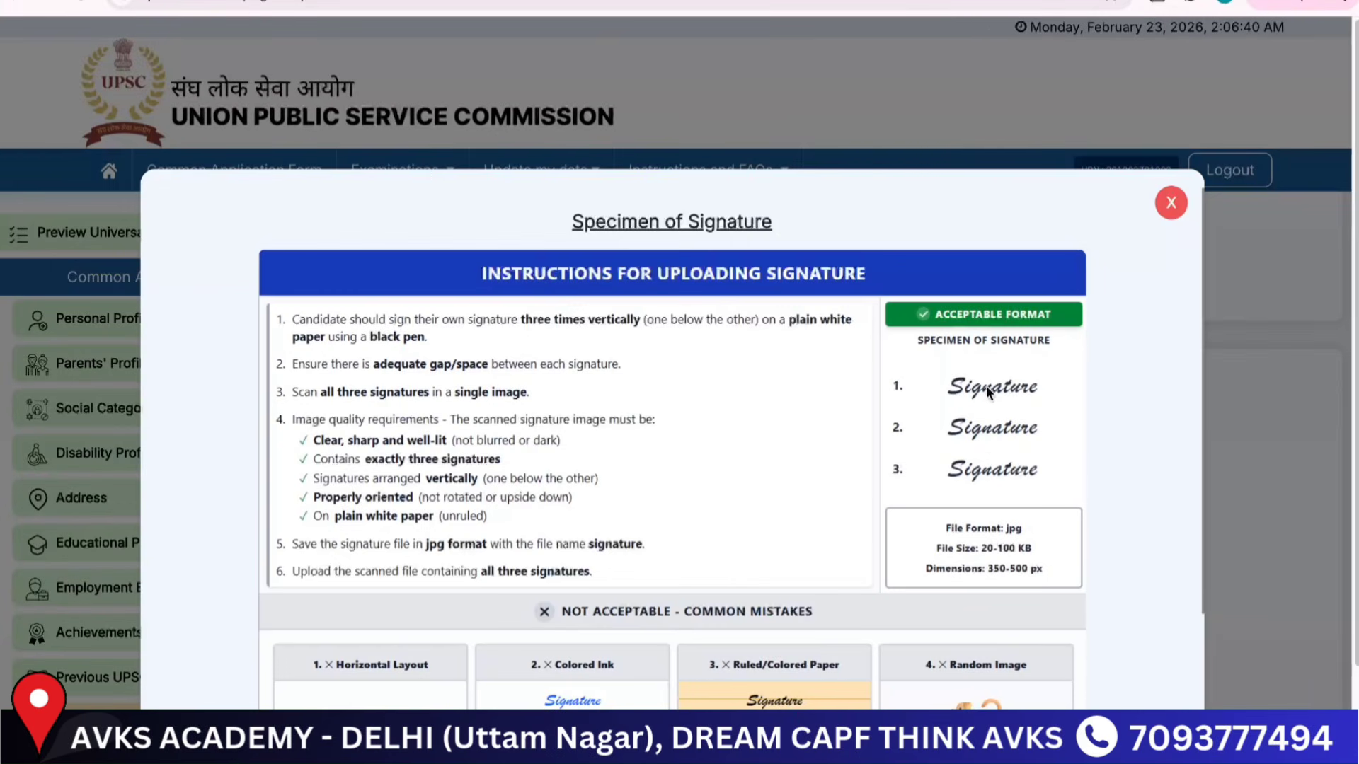
scroll(569, 635, down, 2)
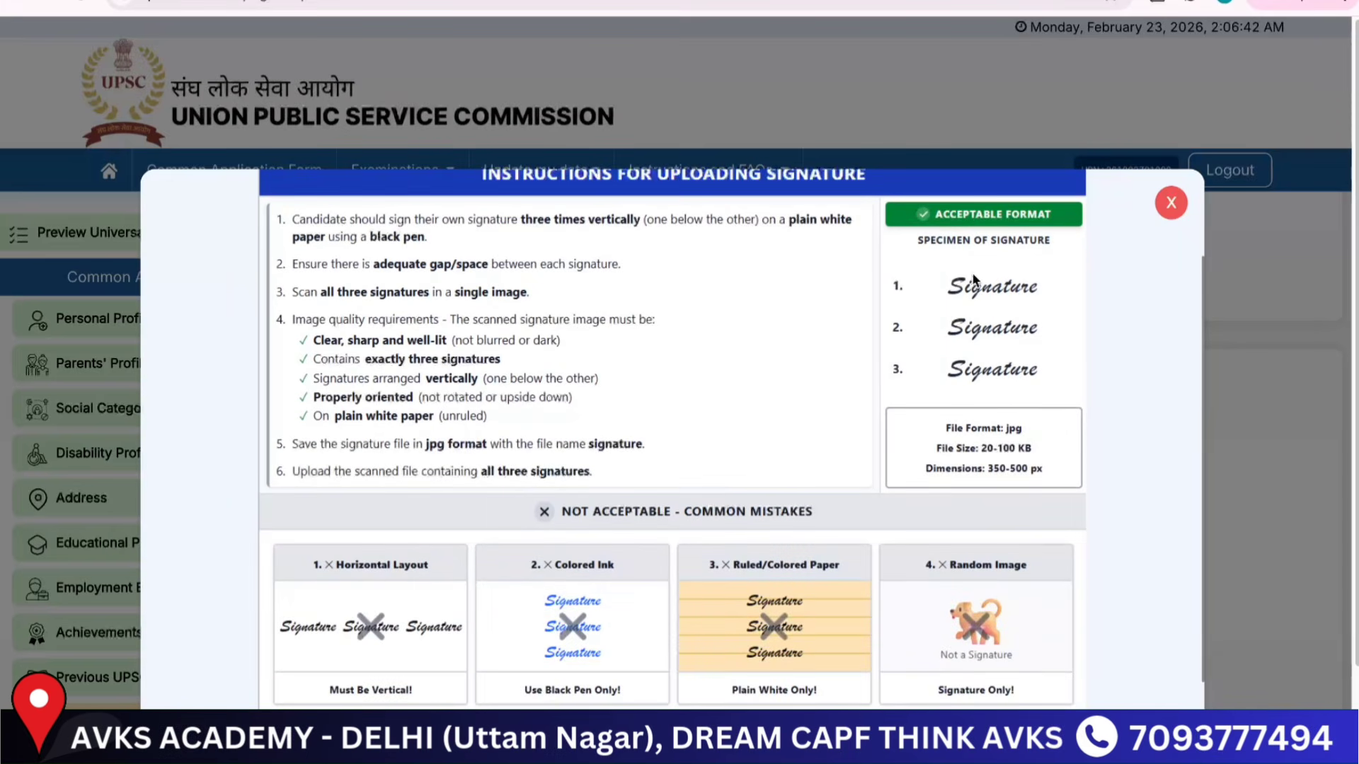
scroll(1004, 419, down, 2)
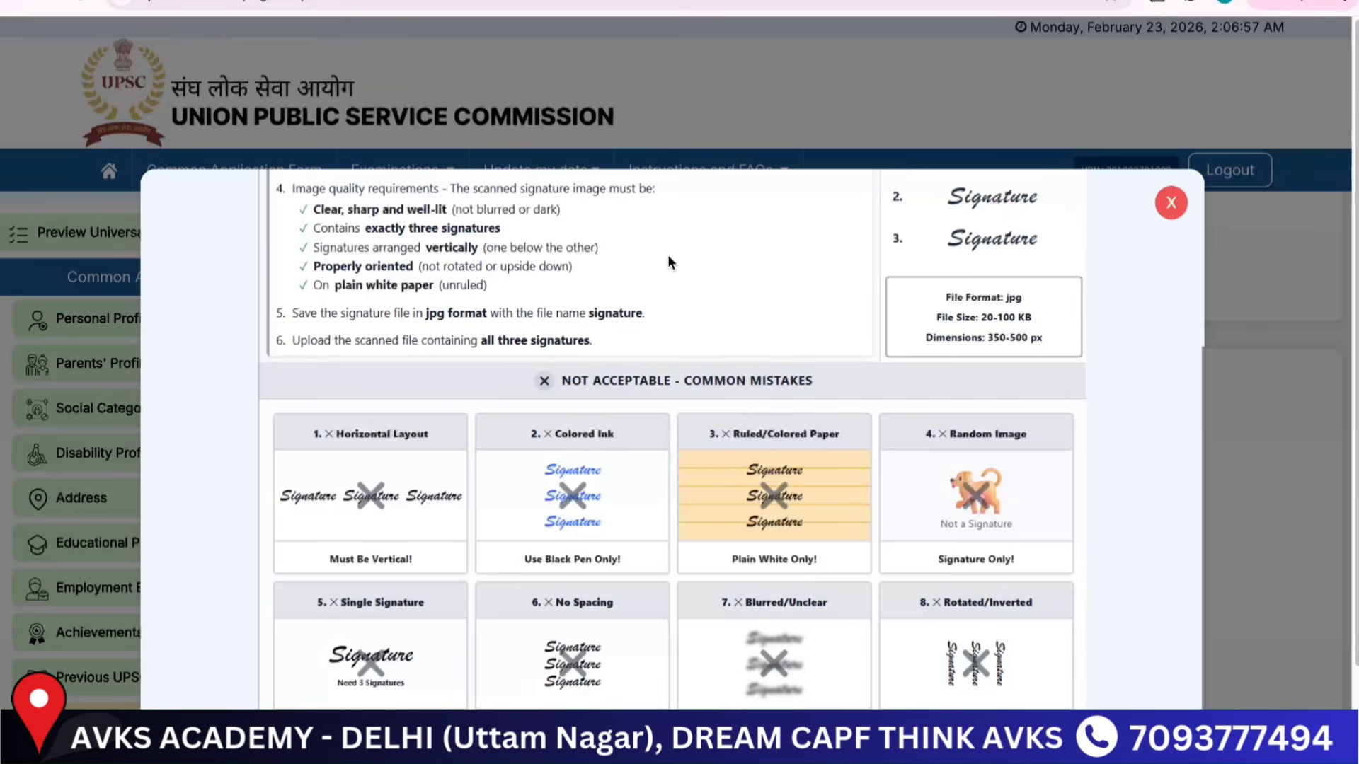
scroll(631, 464, down, 1)
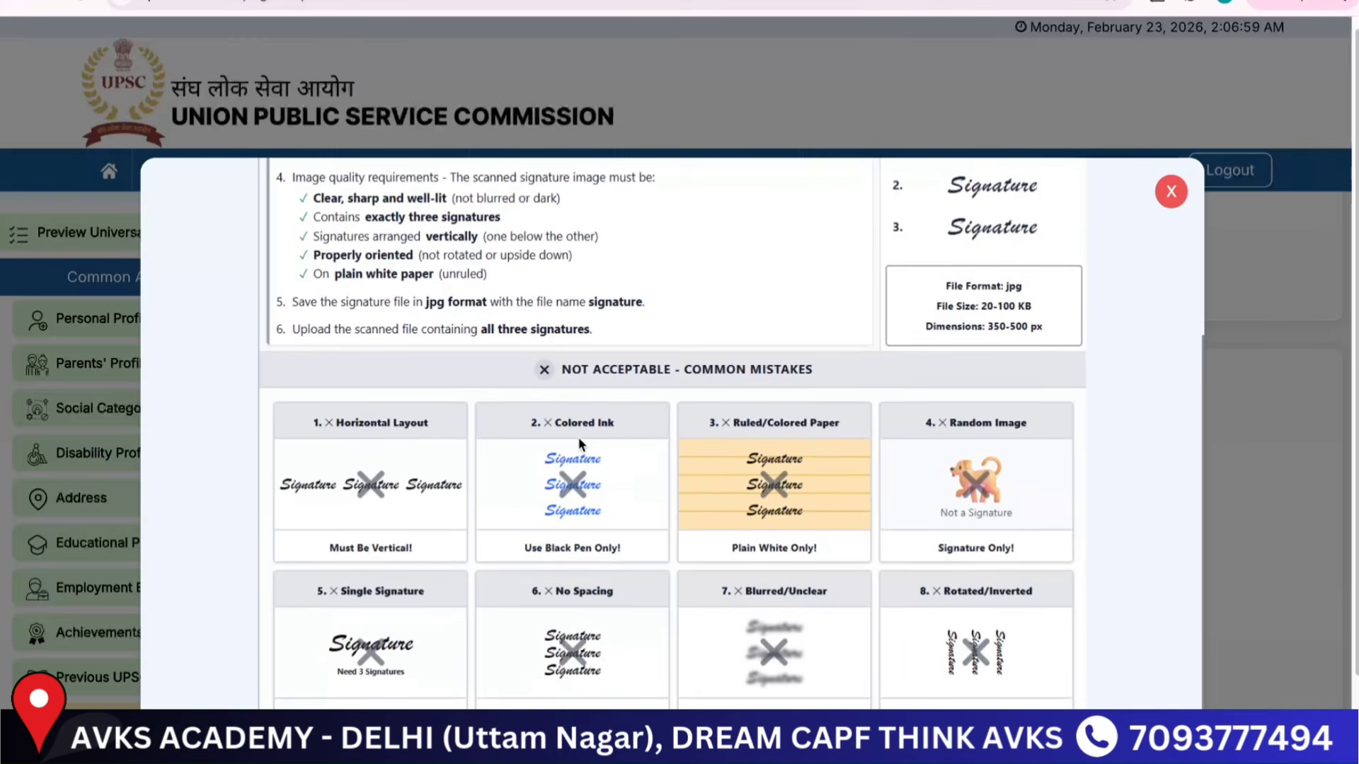
scroll(708, 446, down, 1)
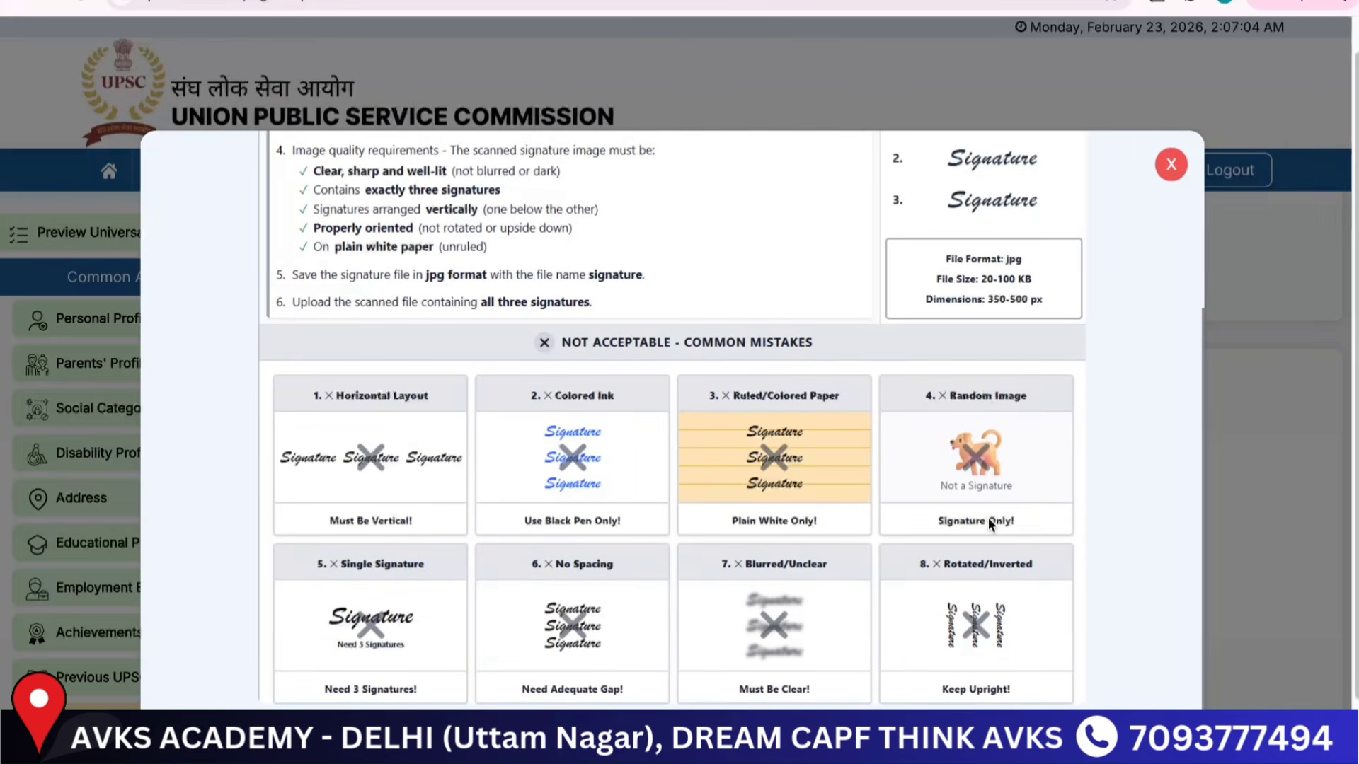
scroll(988, 517, down, 3)
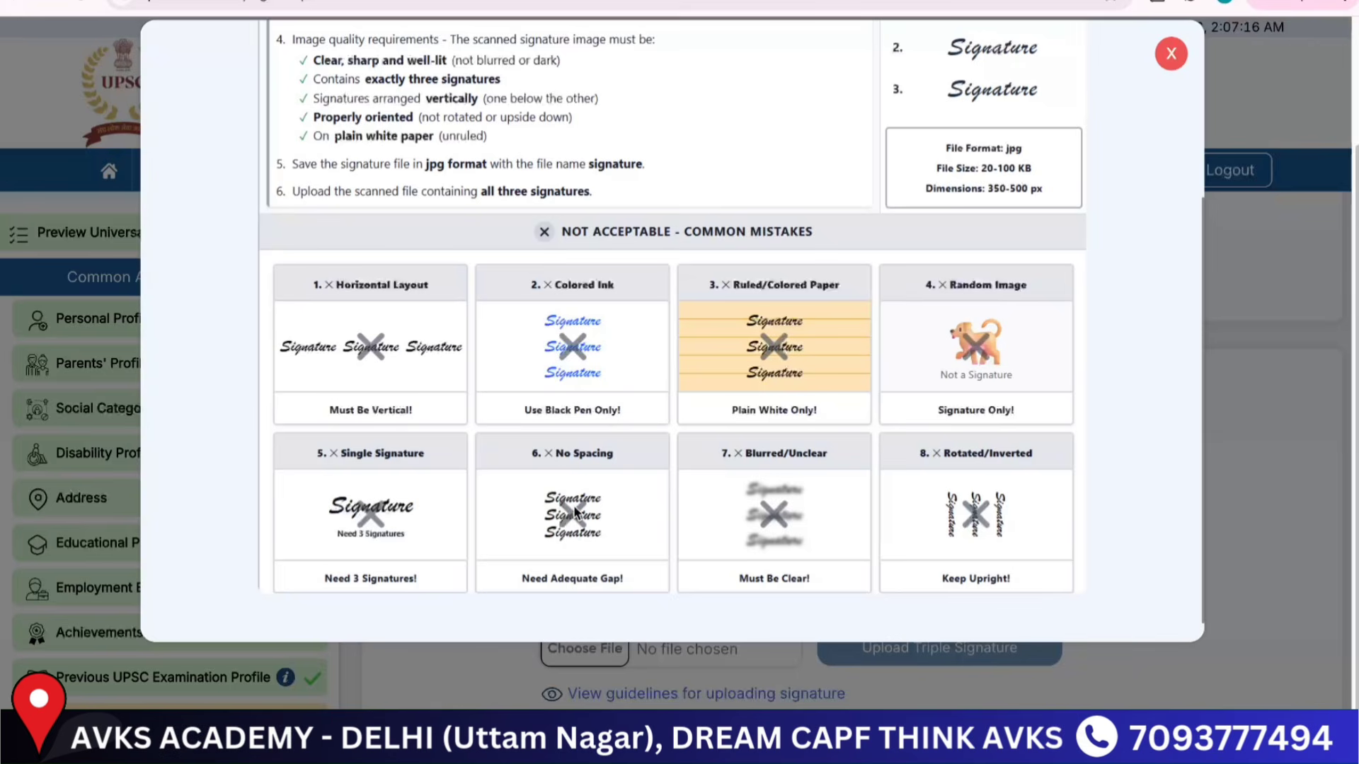
scroll(574, 509, up, 3)
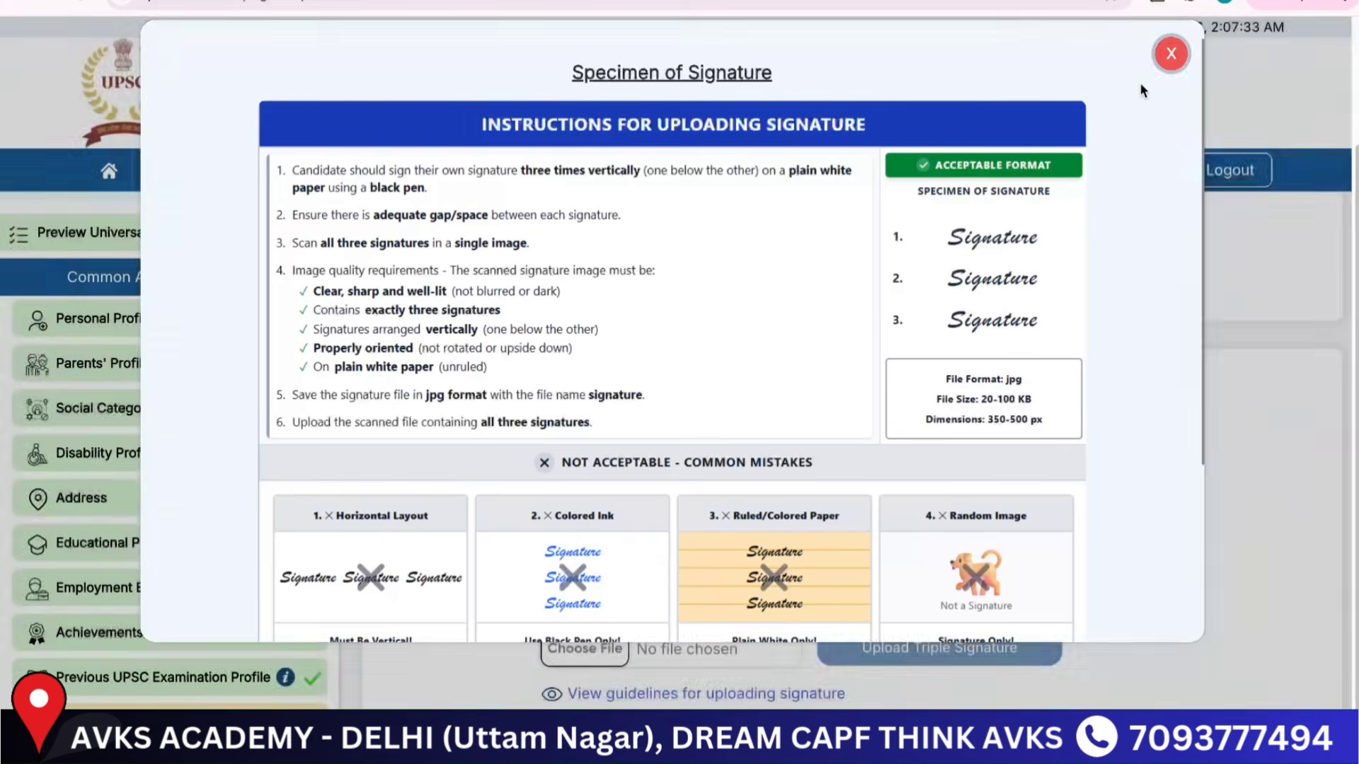
click(1170, 55)
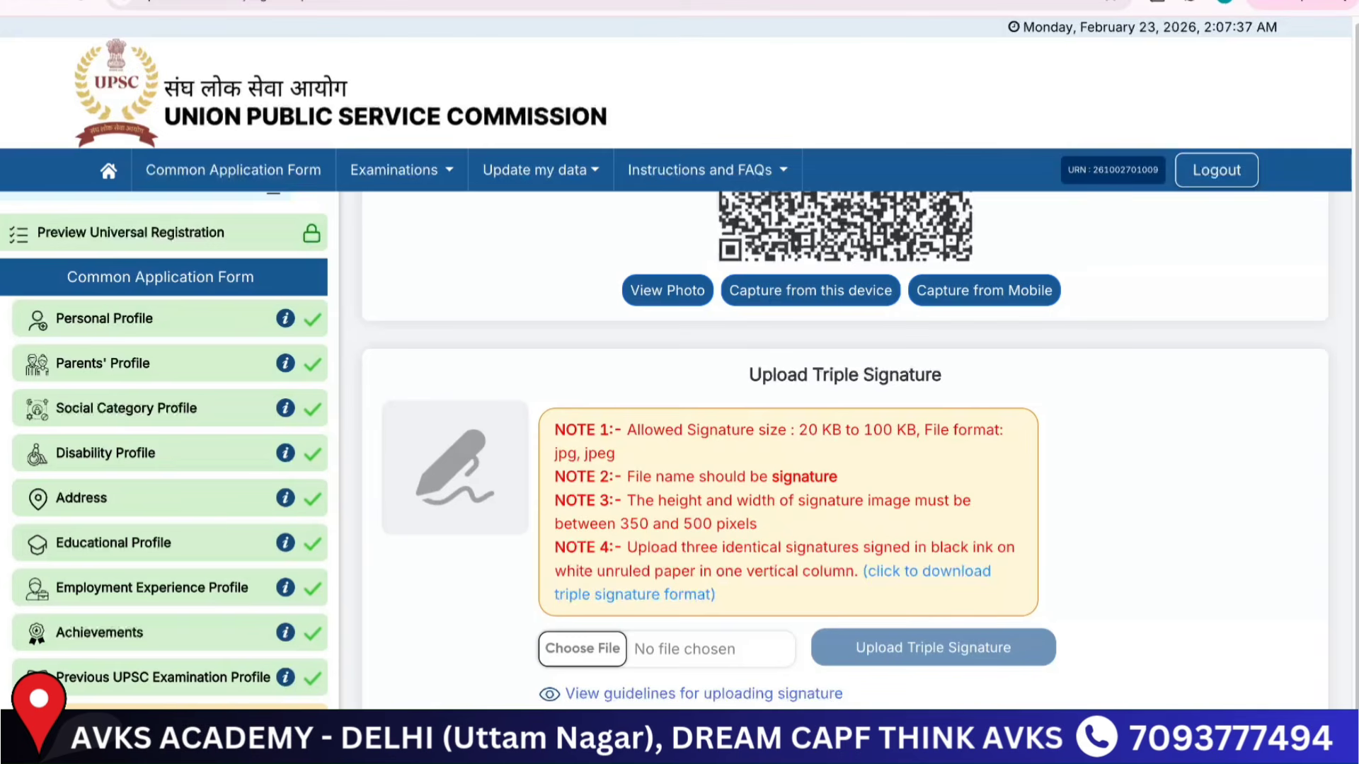
Step: Try to continue past the photo and signature section without uploading any documents, and return to the passport photo requirements
click(1068, 732)
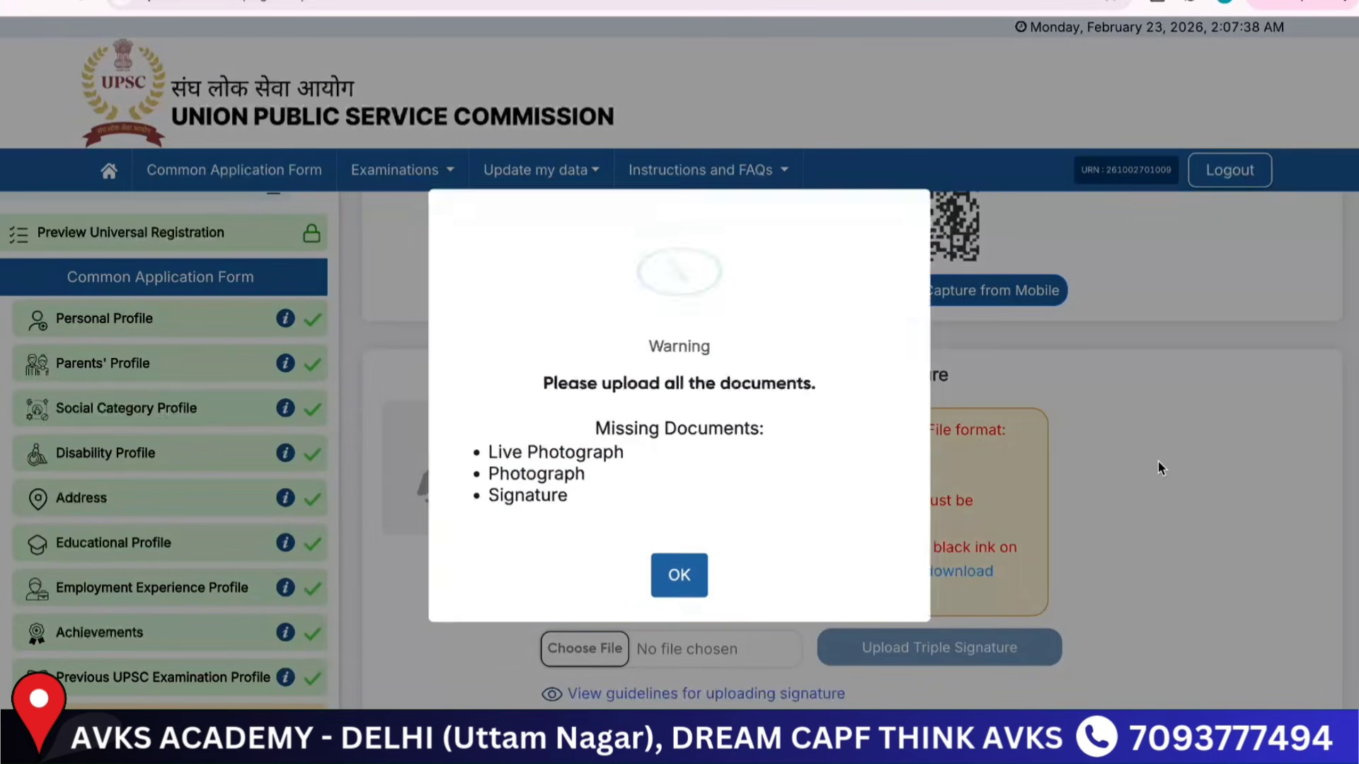
click(681, 568)
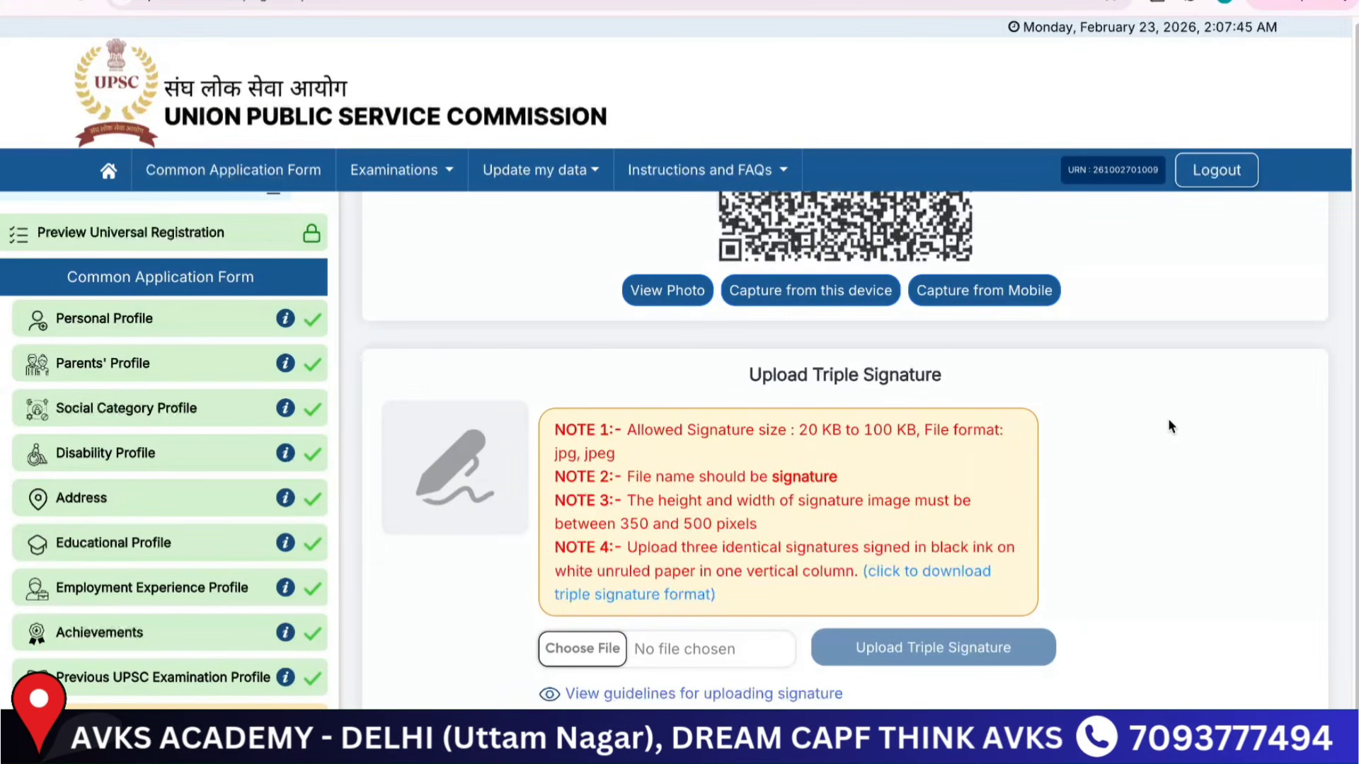
scroll(1162, 419, up, 3)
scroll(1162, 418, up, 5)
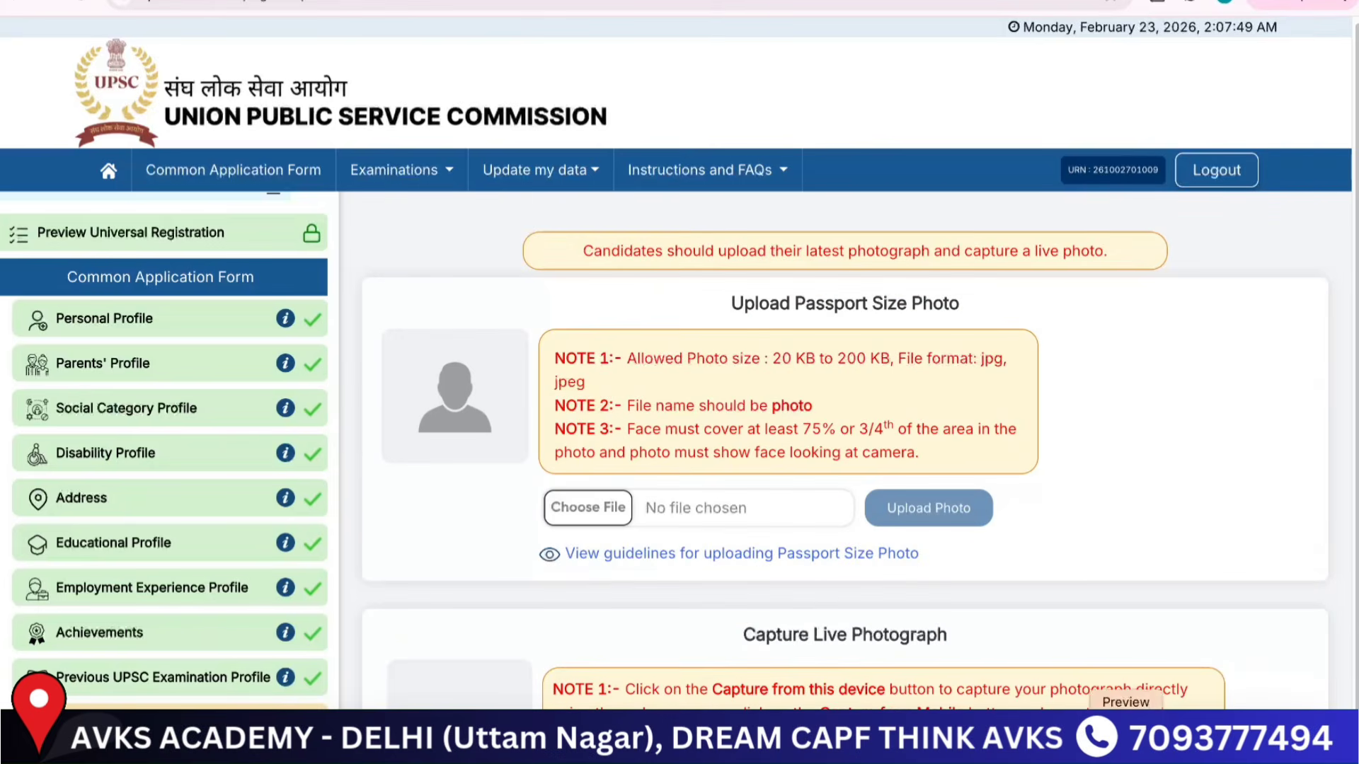
click(1179, 740)
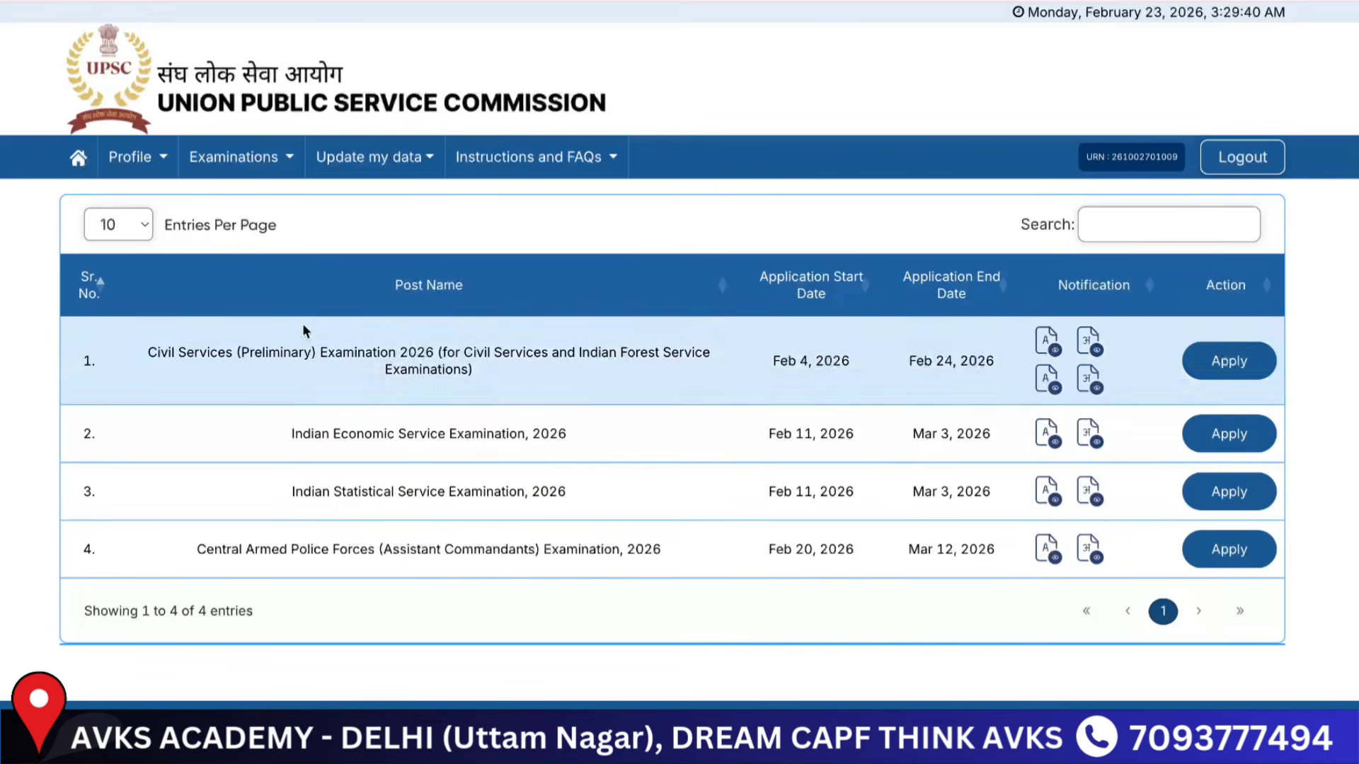
Step: Open the list of examinations open for application and apply for the Central Armed Police Forces (Assistant Commandants) Examination, 2026
click(258, 170)
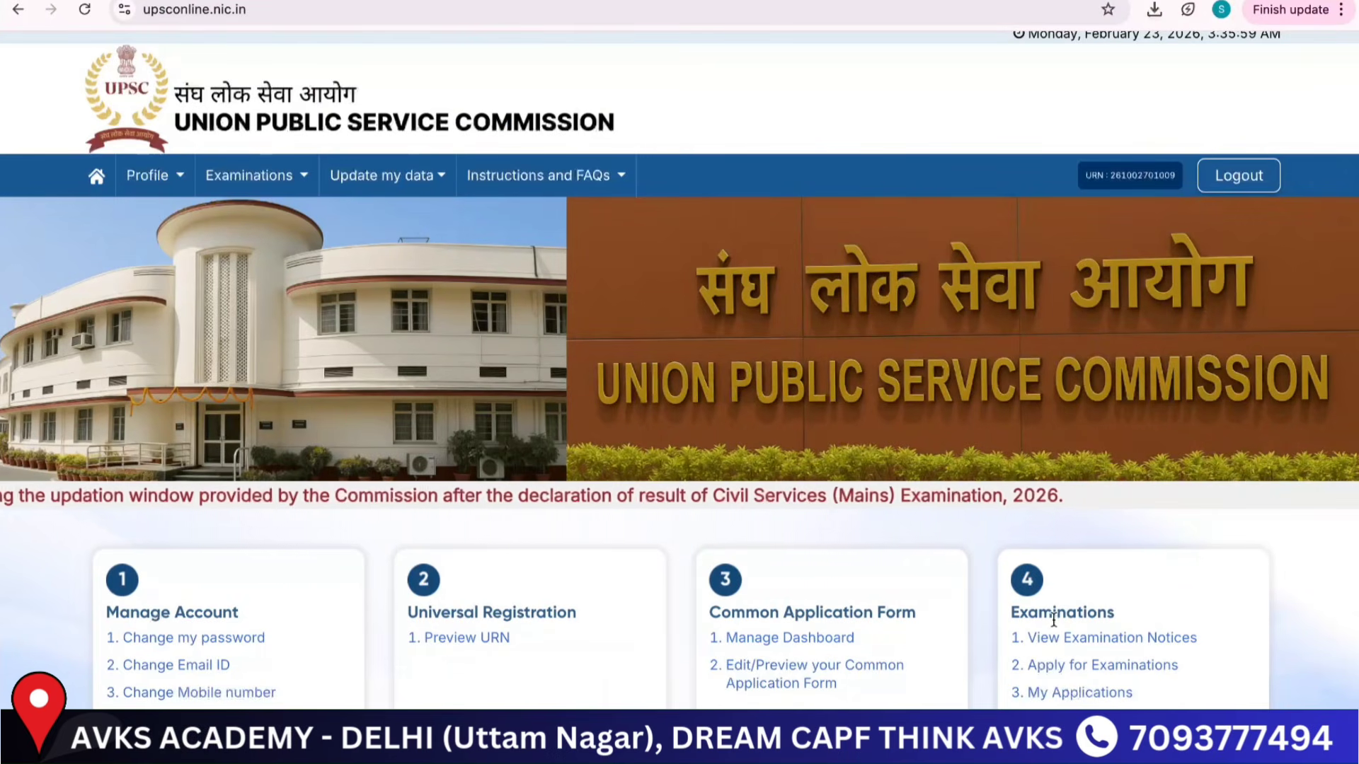
click(1063, 665)
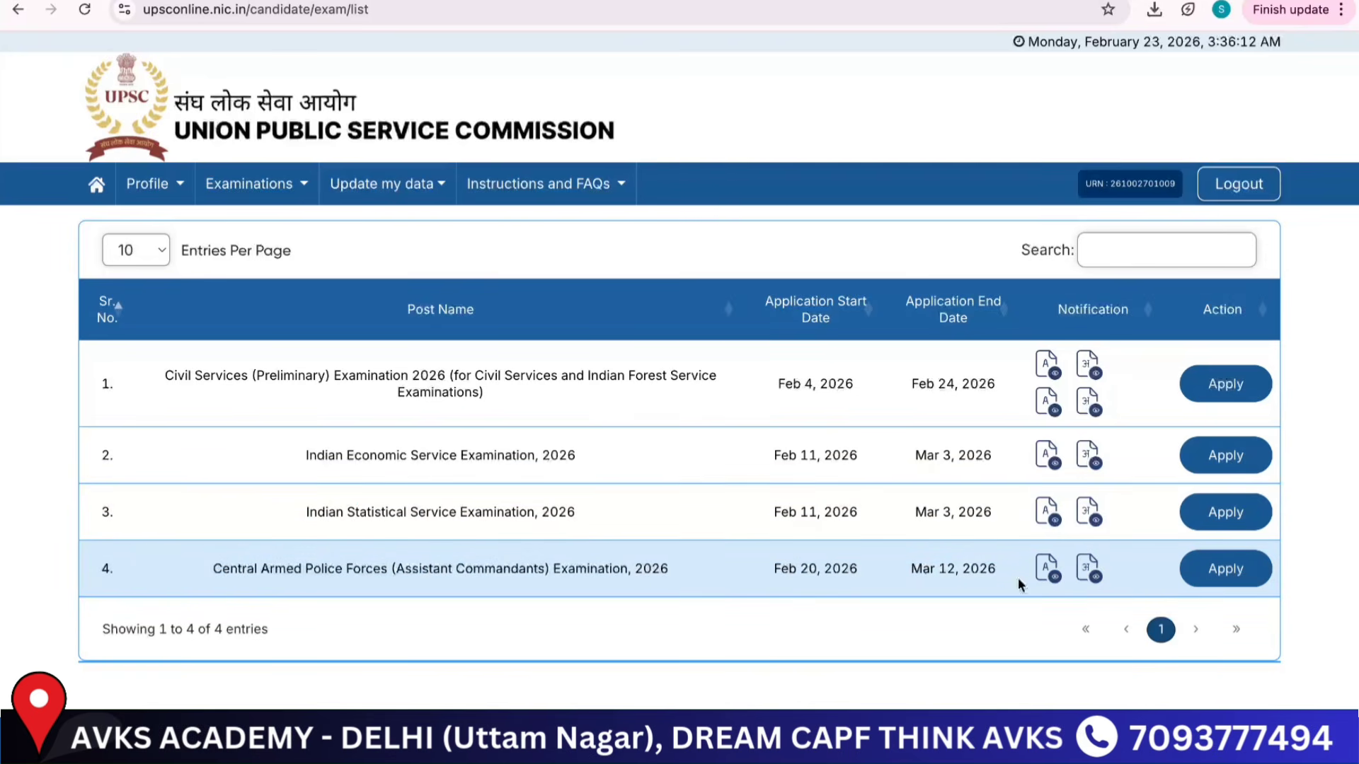
click(1233, 574)
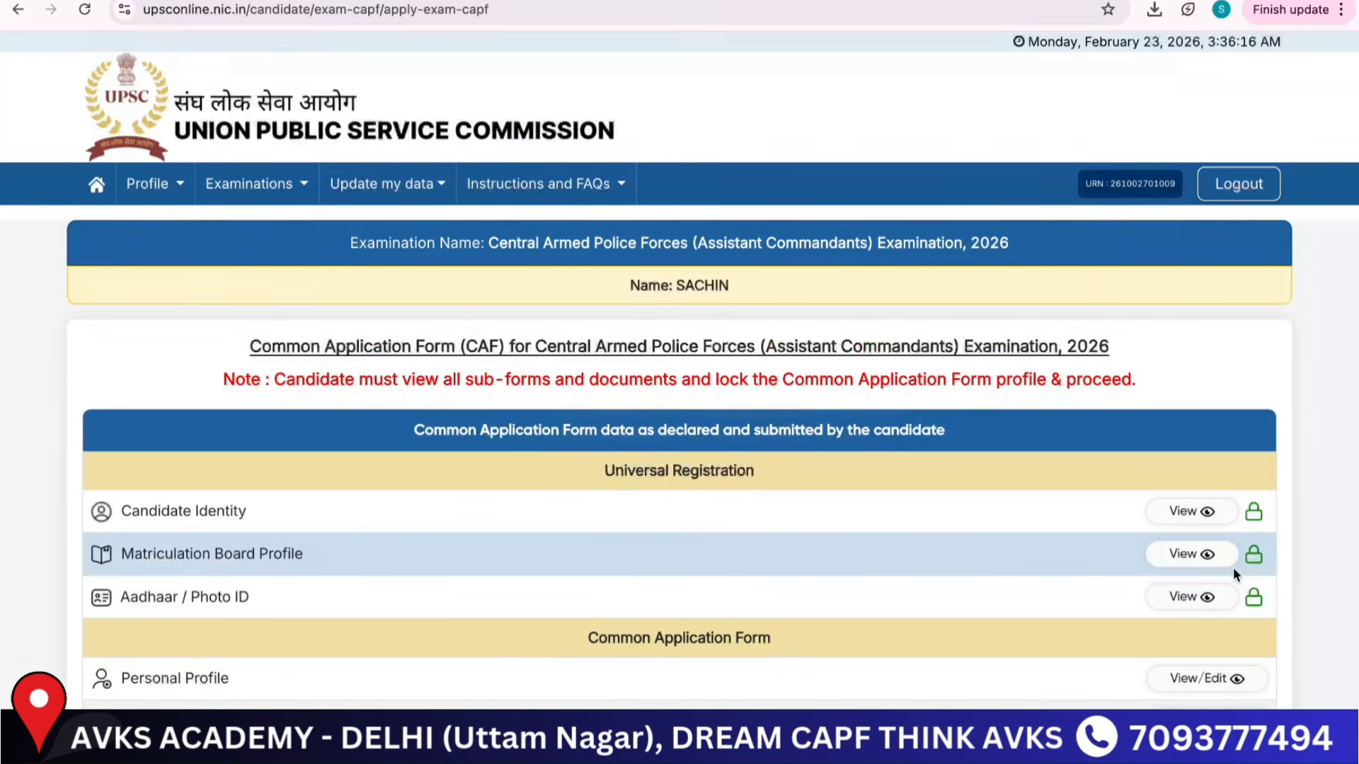
Step: Examine the Universal Registration and Common Application Form sub-forms listed for viewing or editing in the examination application
scroll(1080, 586, down, 2)
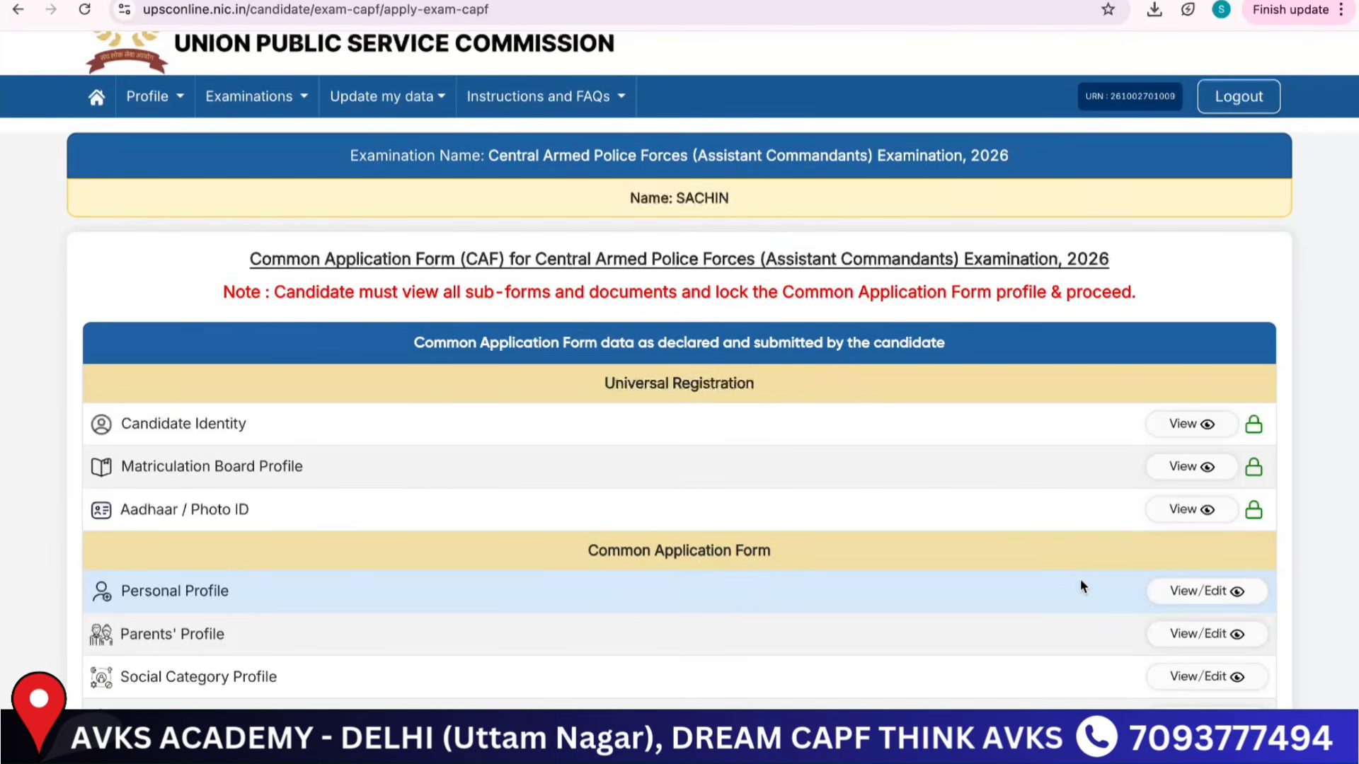
scroll(1080, 586, down, 1)
scroll(1080, 579, down, 3)
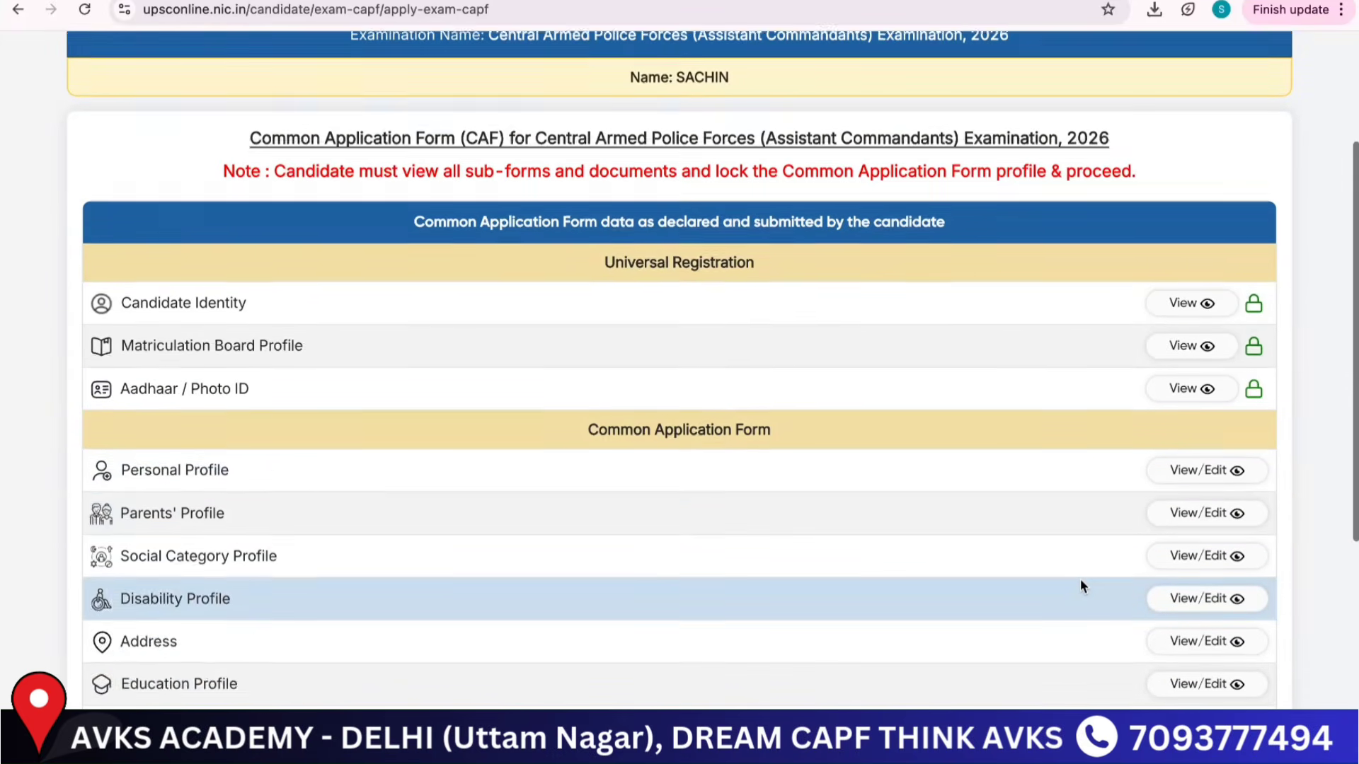
scroll(1081, 582, down, 1)
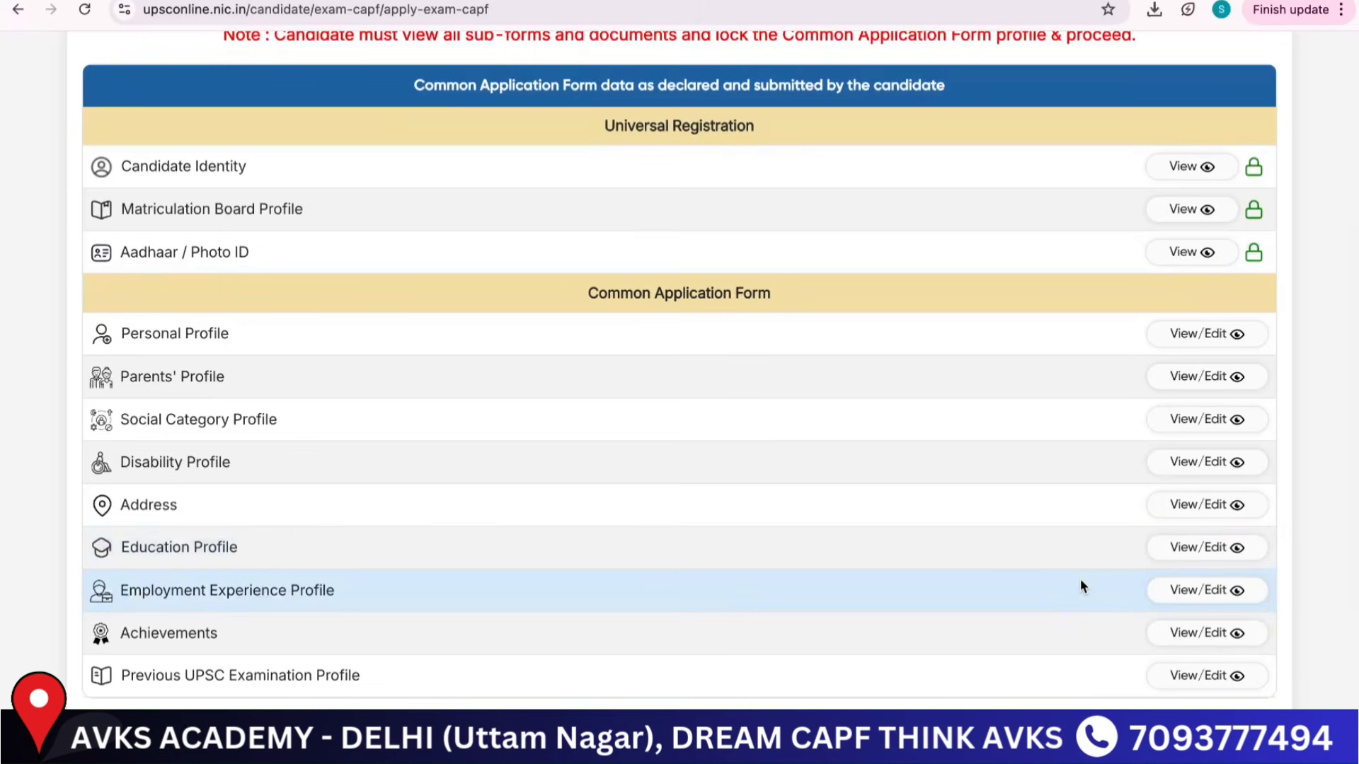
scroll(1081, 582, down, 1)
scroll(1081, 586, down, 1)
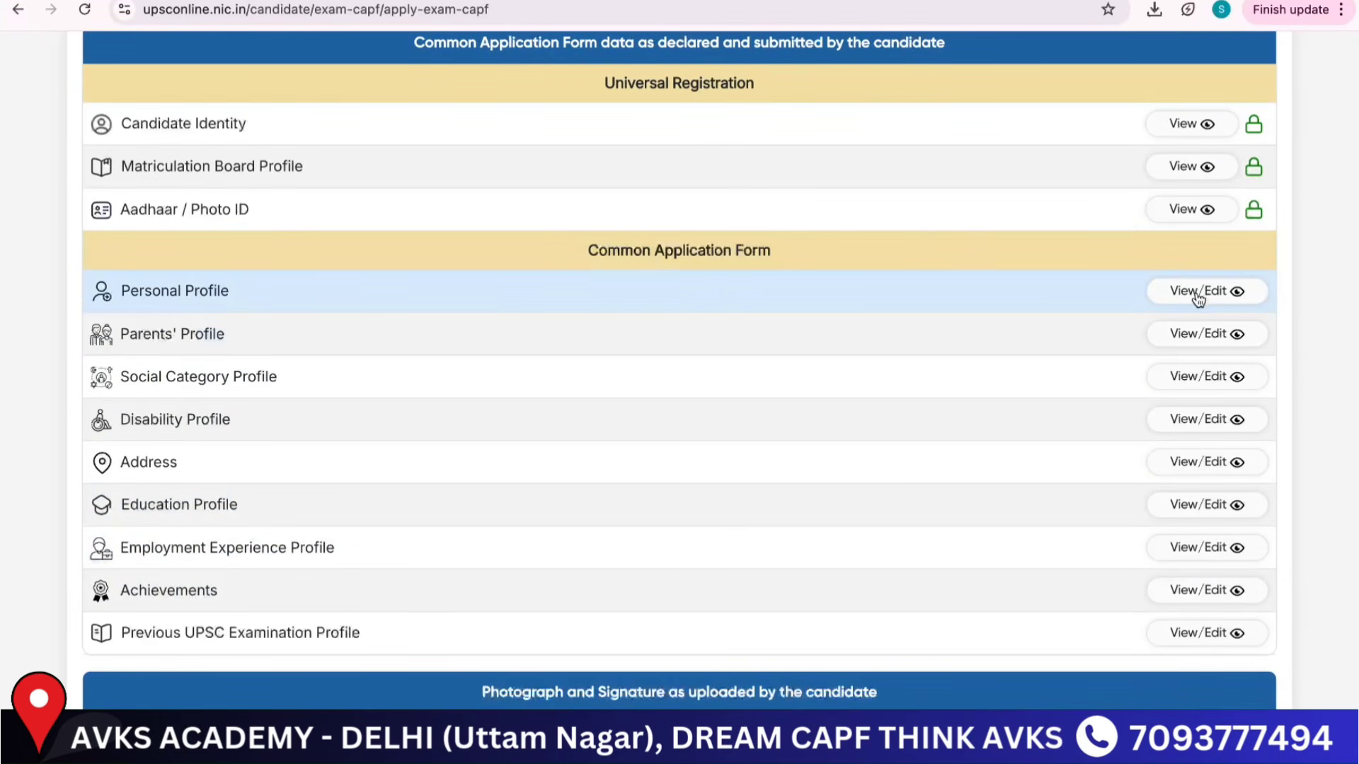
Step: Open the Social Category Profile in the Common Application Form list, review it, and close it
scroll(1050, 438, down, 1)
scroll(1051, 439, up, 1)
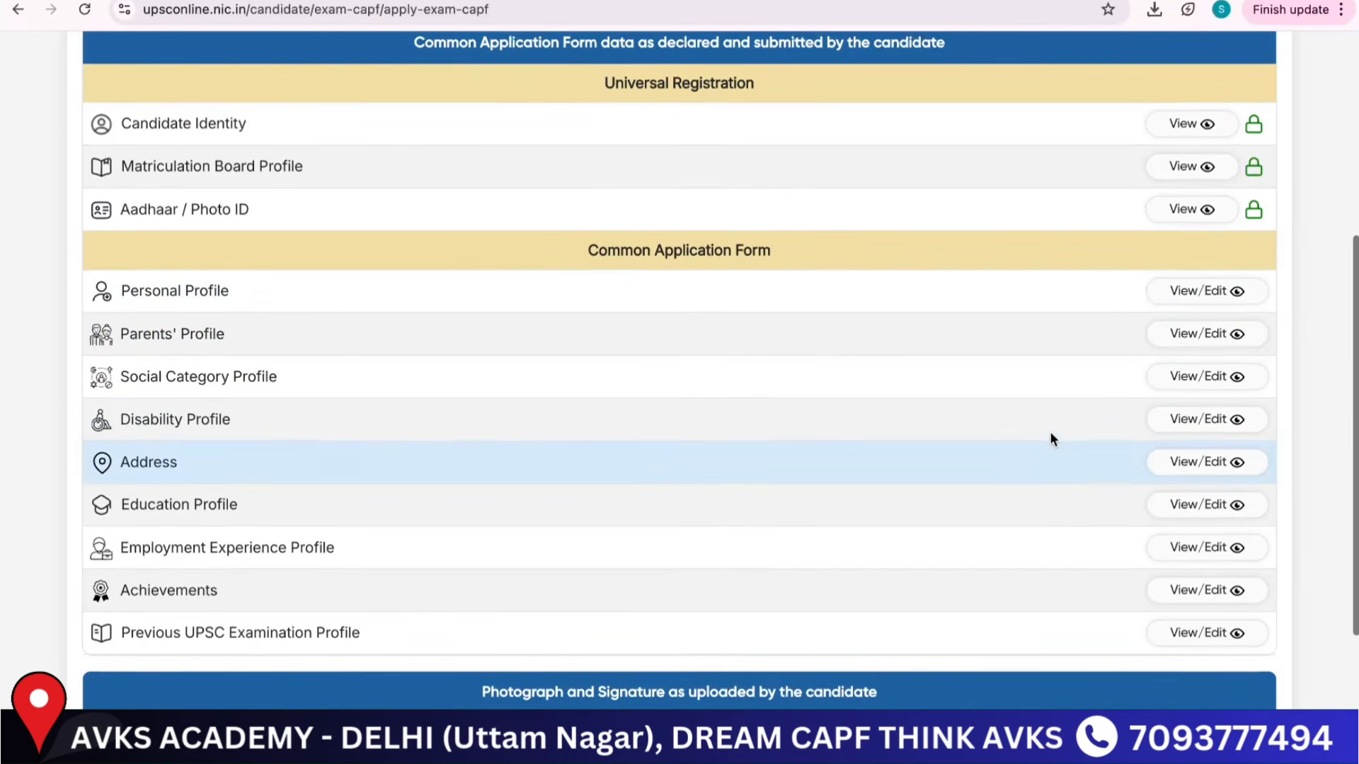
click(1209, 386)
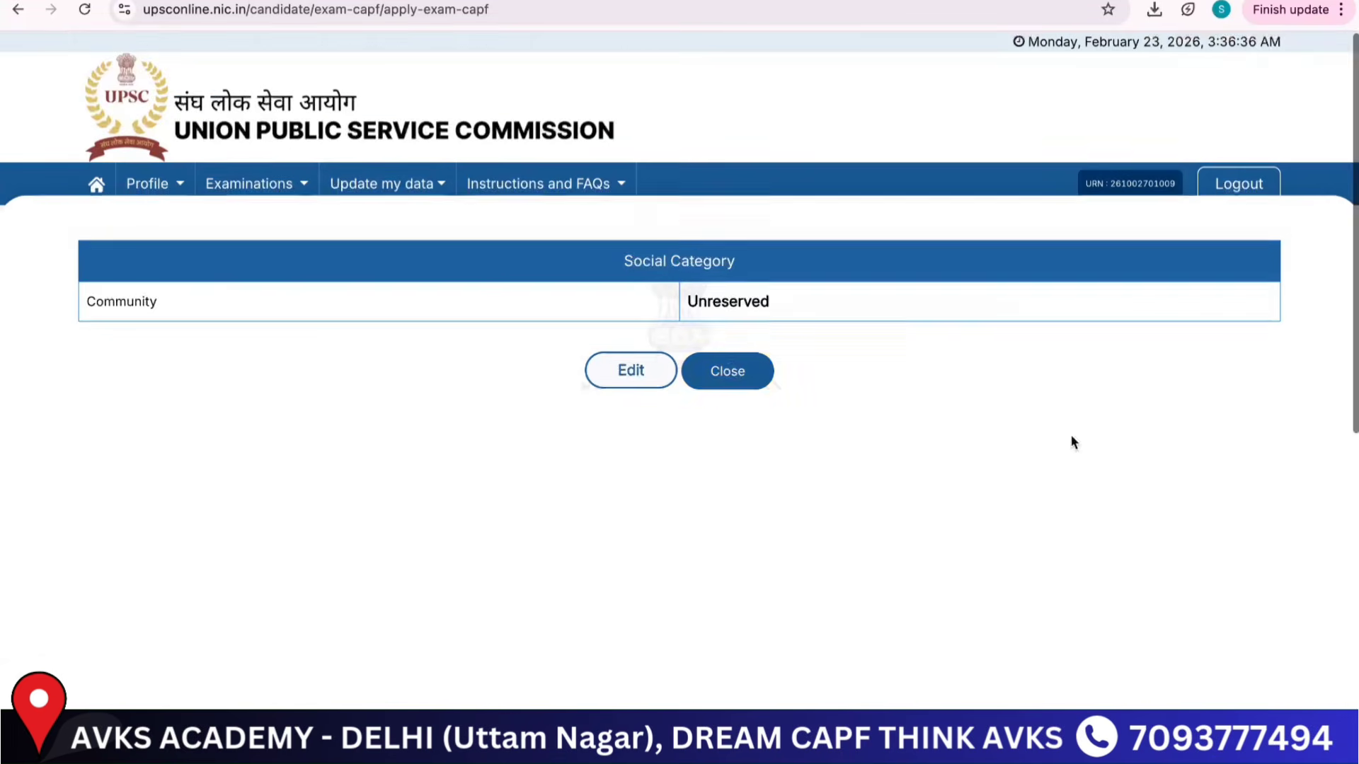
click(729, 368)
Step: Check the remaining sub-forms, photograph and signature entries, and try to lock the Common Application Form profile
scroll(1081, 668, down, 2)
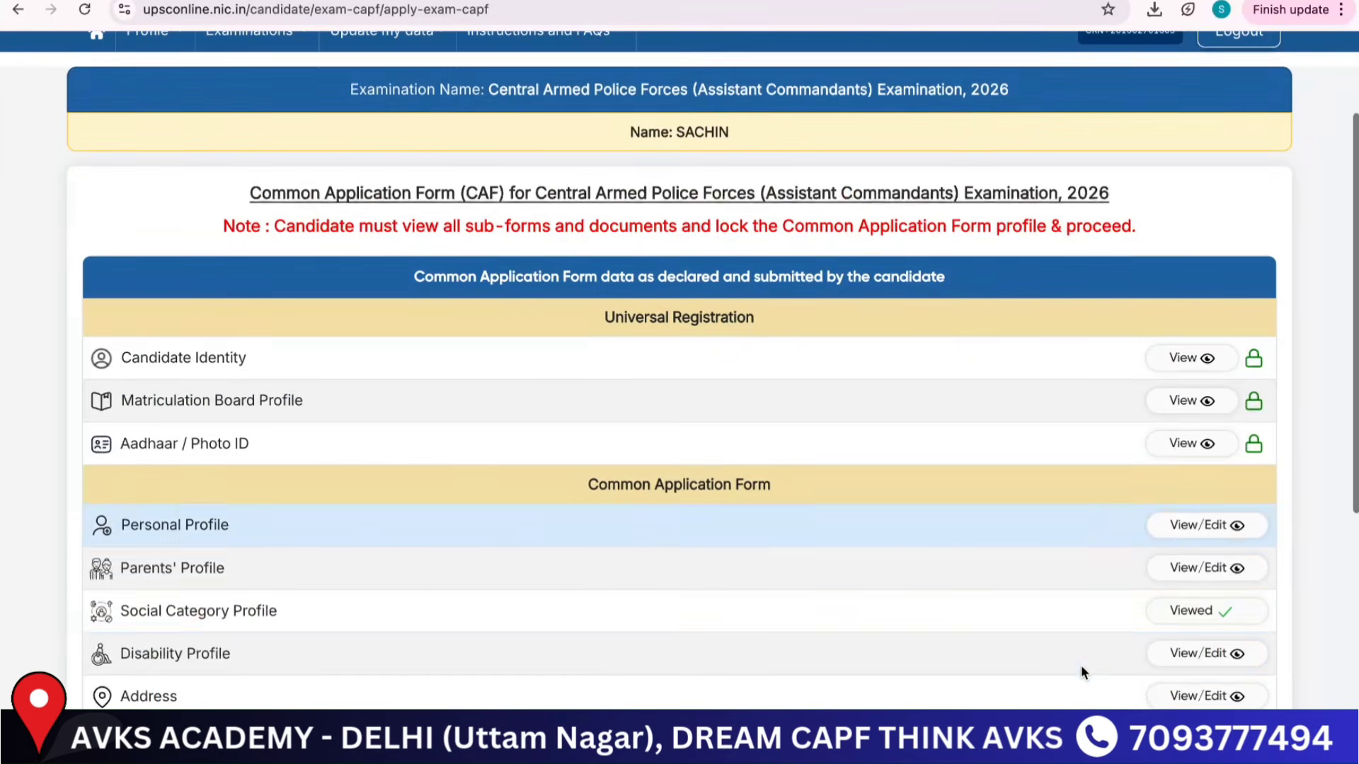
scroll(1183, 615, down, 2)
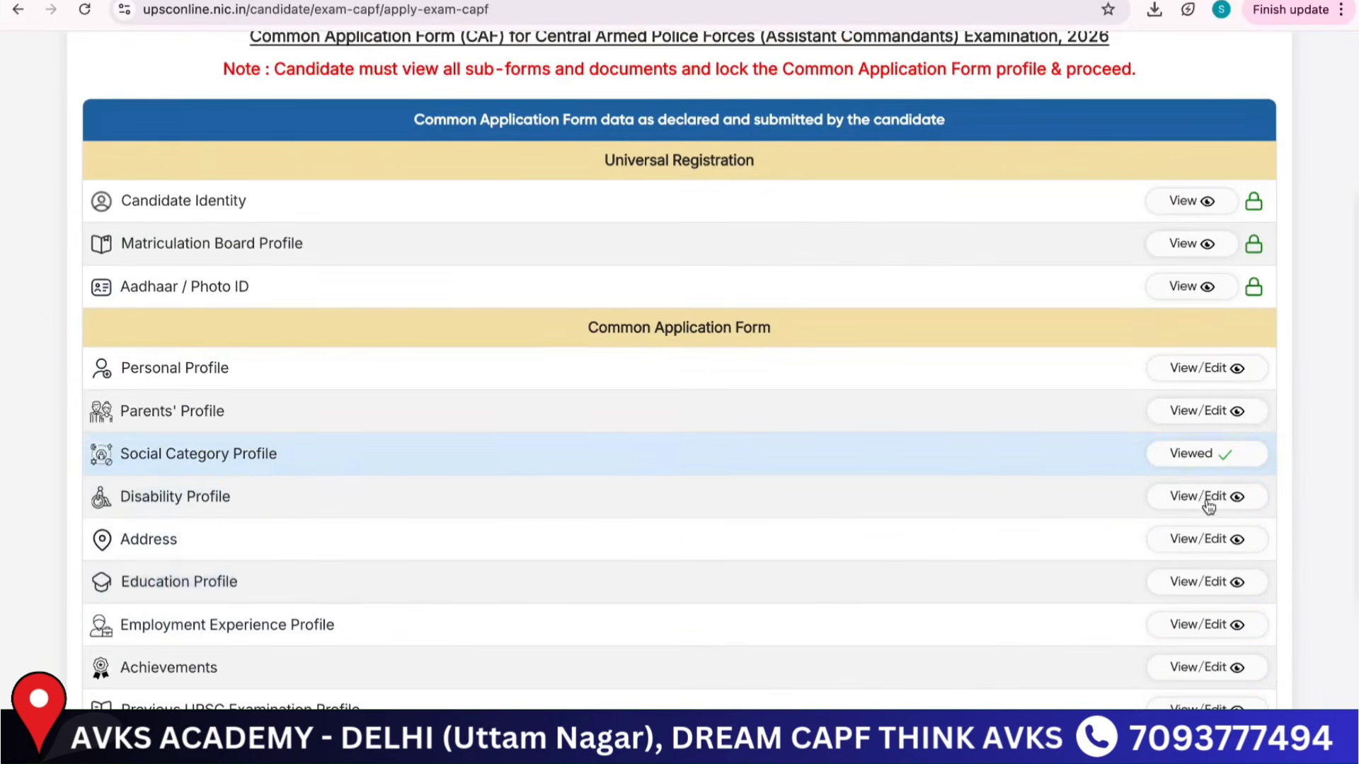
scroll(1203, 684, down, 5)
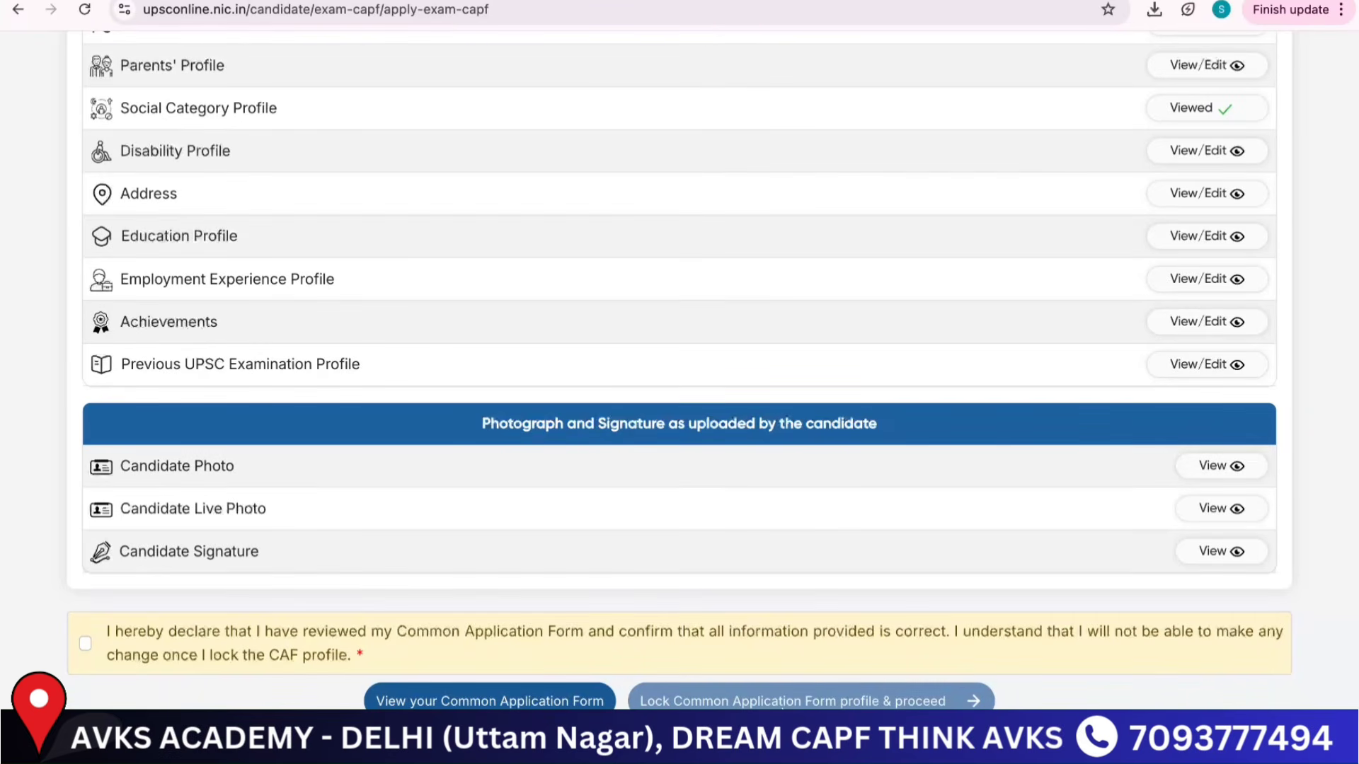
click(873, 705)
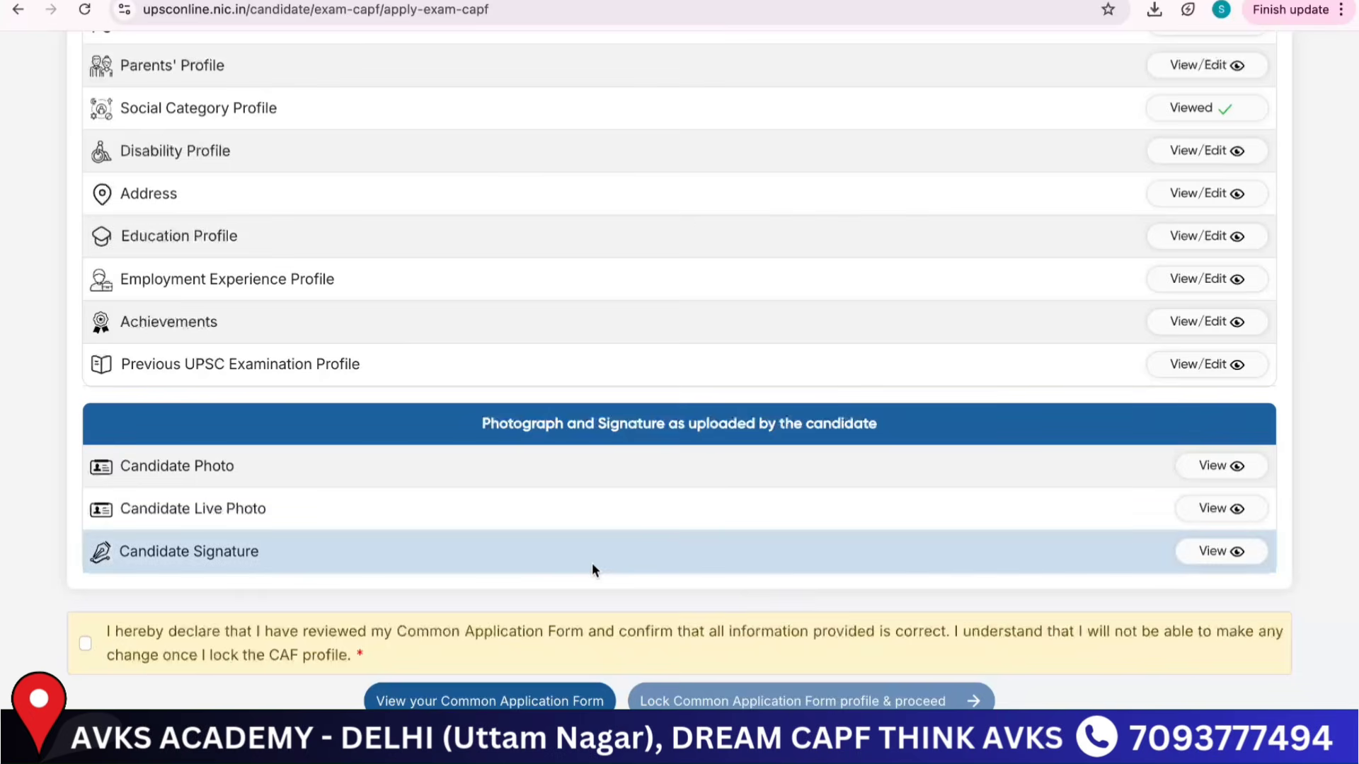
scroll(592, 566, up, 4)
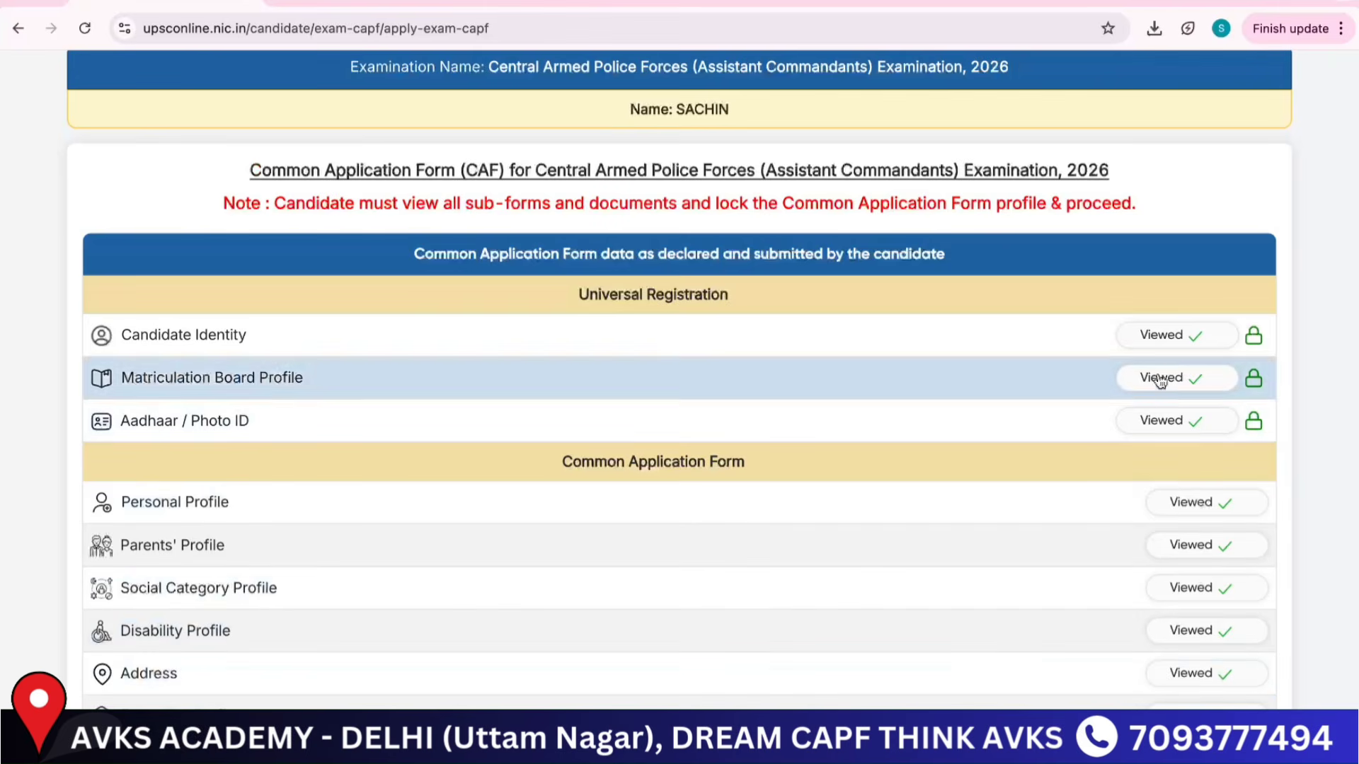
Step: Lock the Common Application Form profile, accept both lock confirmations, and proceed to the examination's basic details
scroll(1175, 436, down, 2)
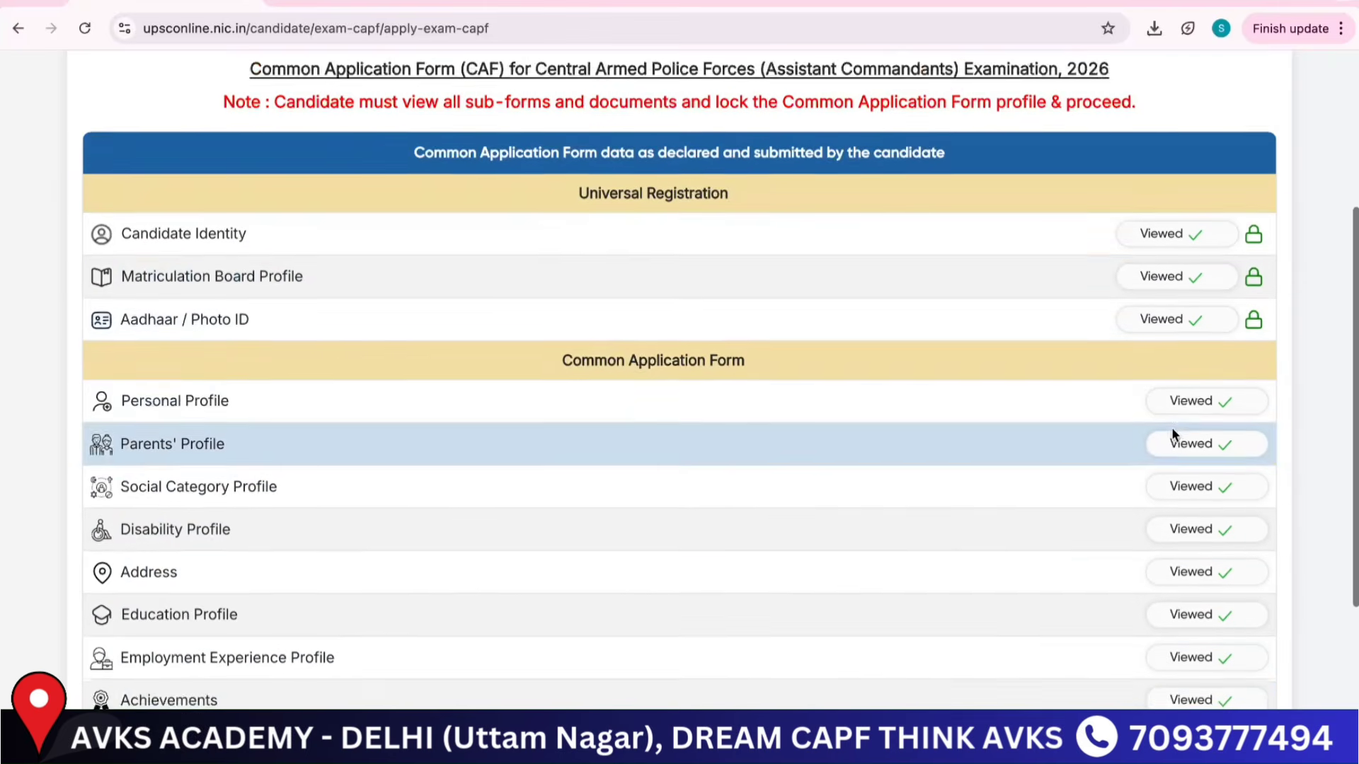
scroll(1208, 460, down, 3)
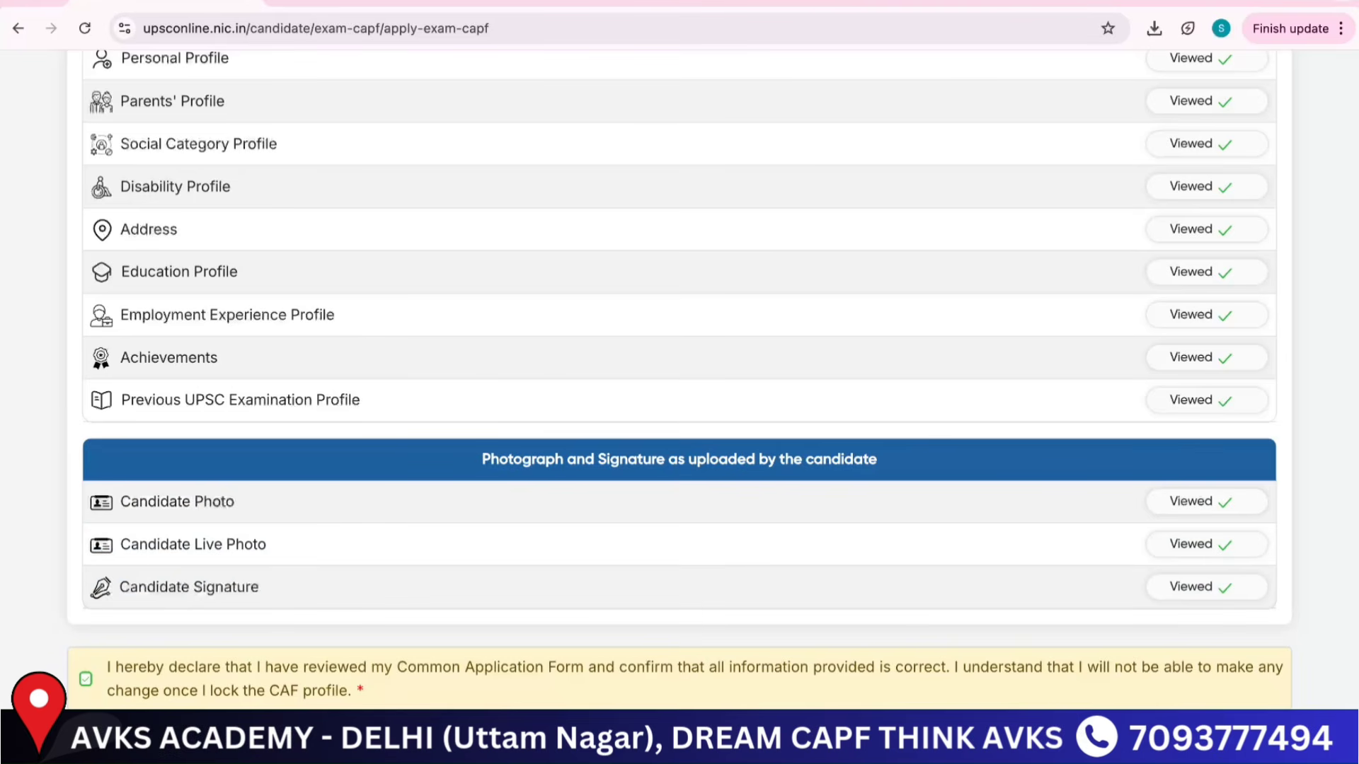
click(1217, 738)
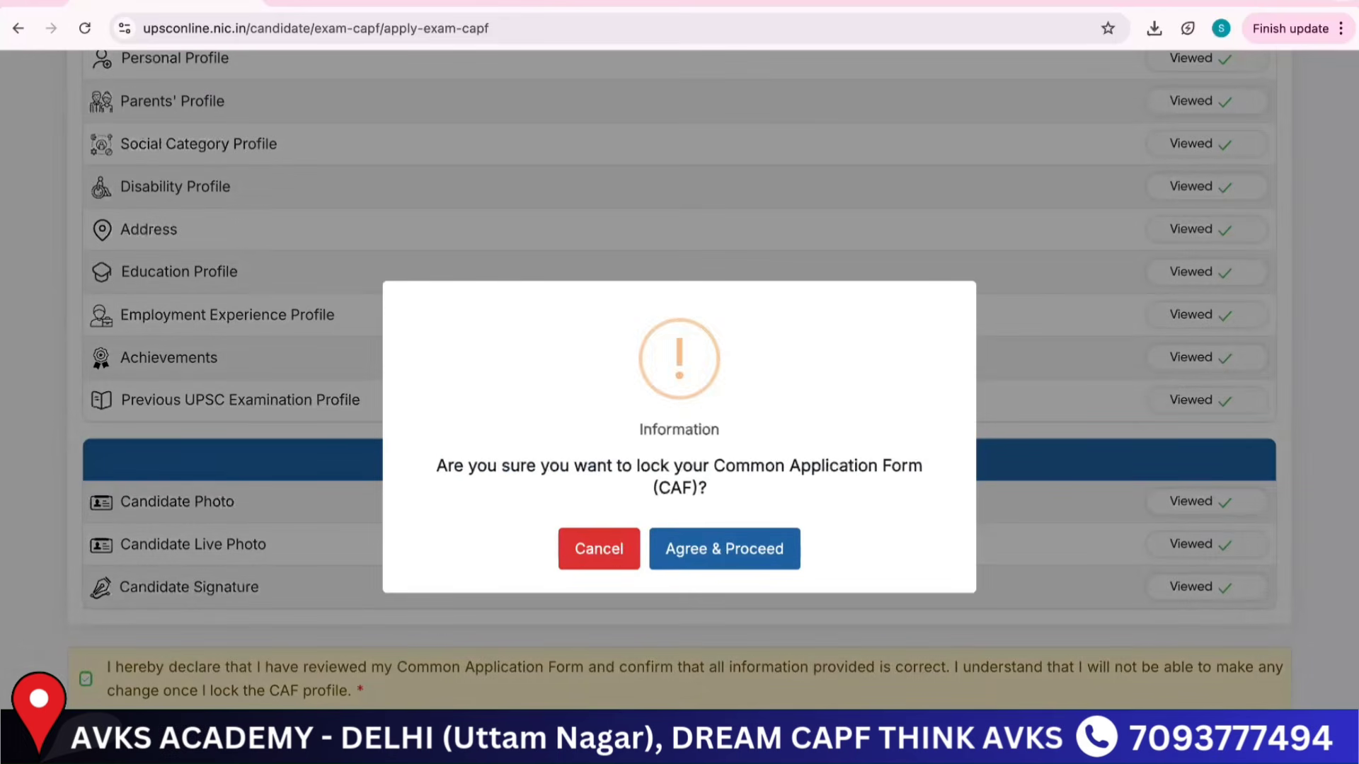
click(745, 556)
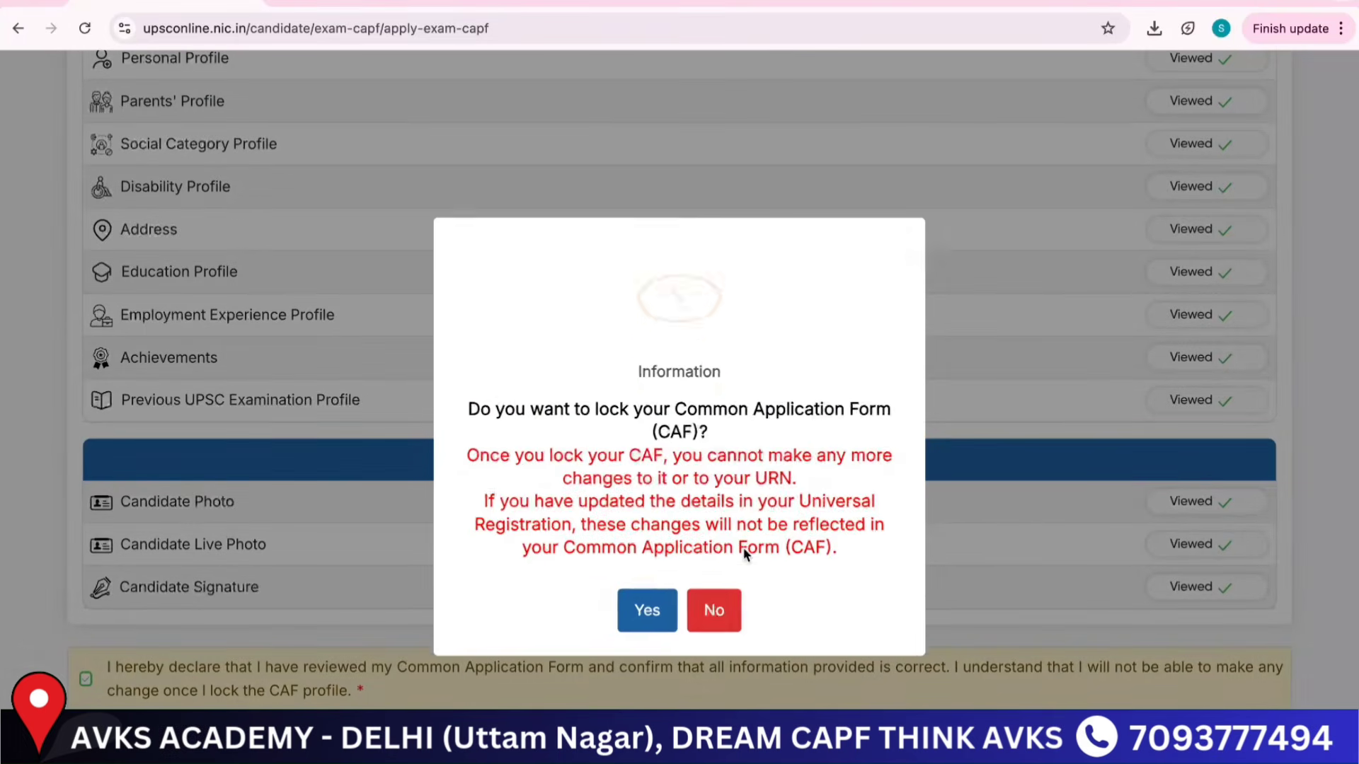
click(648, 605)
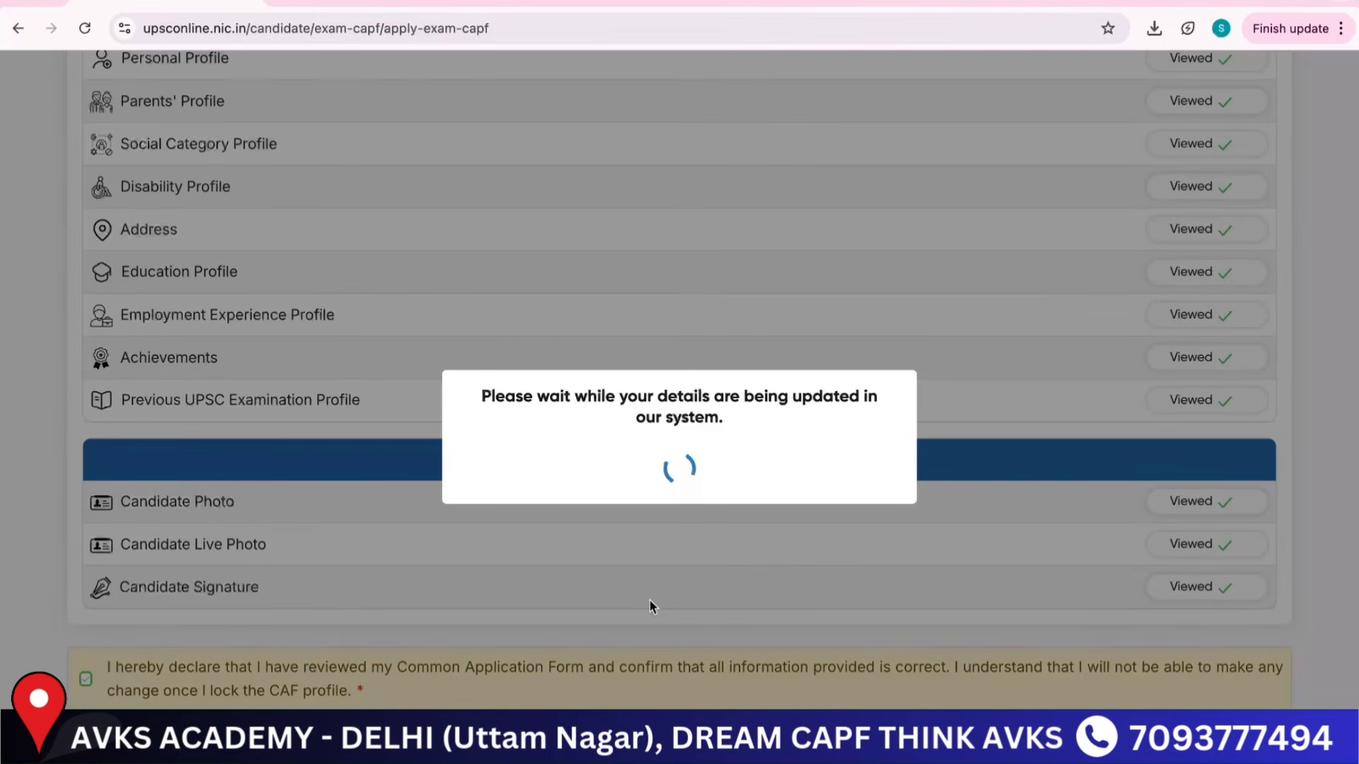
click(681, 562)
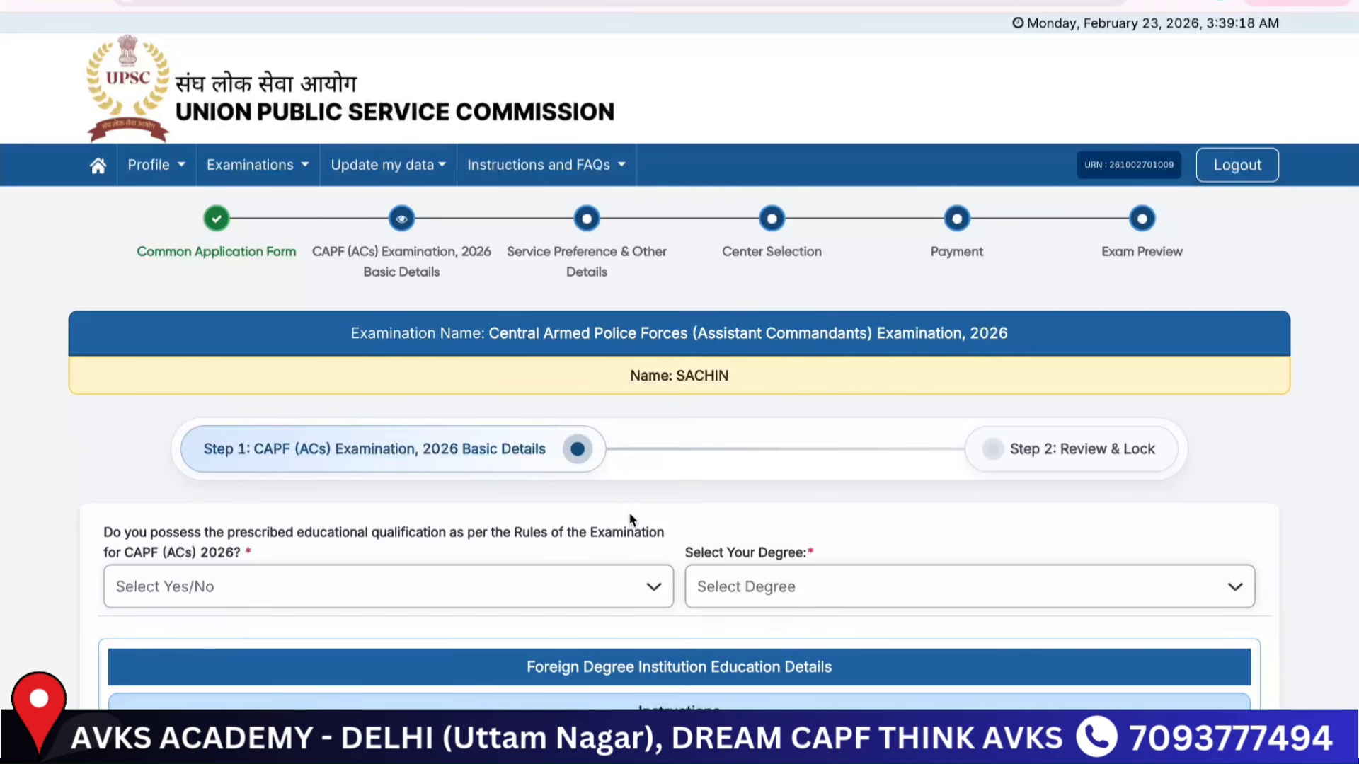
Step: Answer Yes to possessing the prescribed educational qualification for CAPF (ACs) 2026 and open the degree choices
click(578, 593)
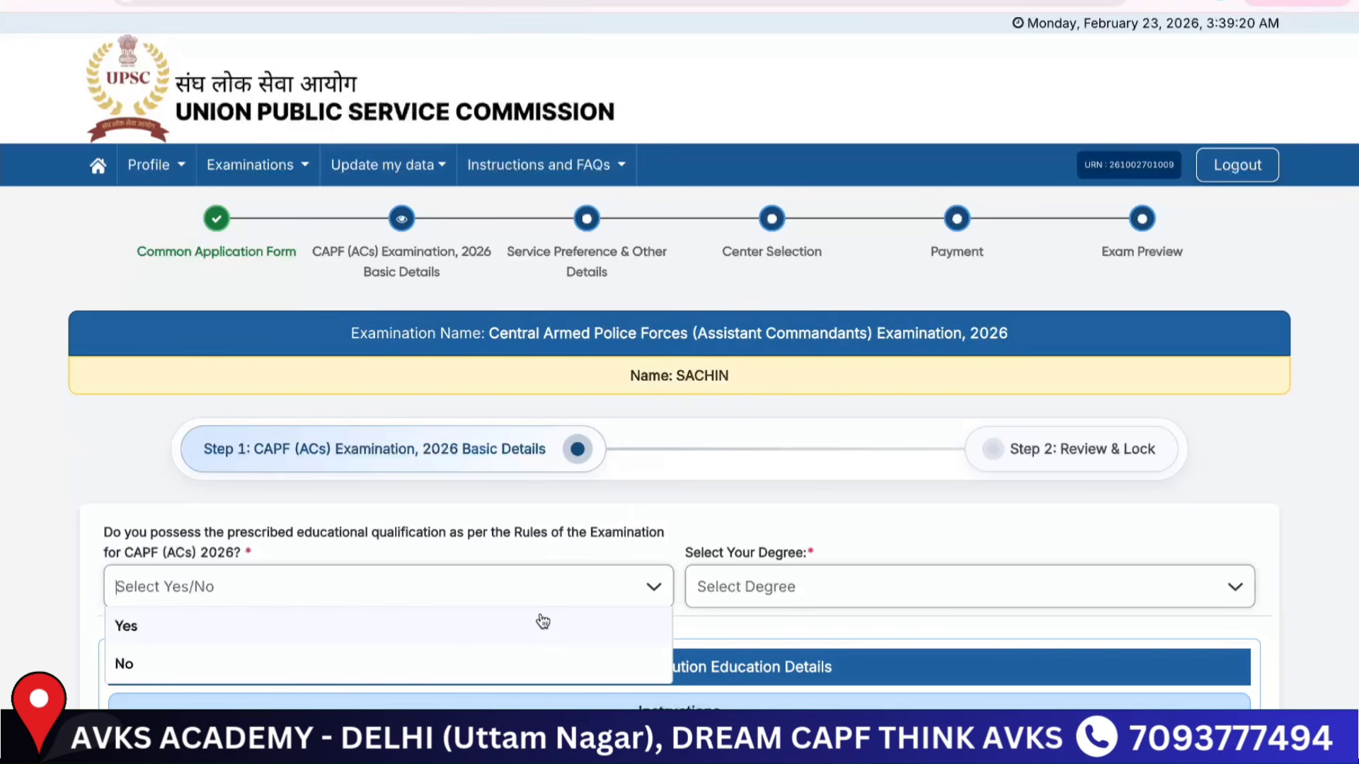
click(531, 626)
click(785, 584)
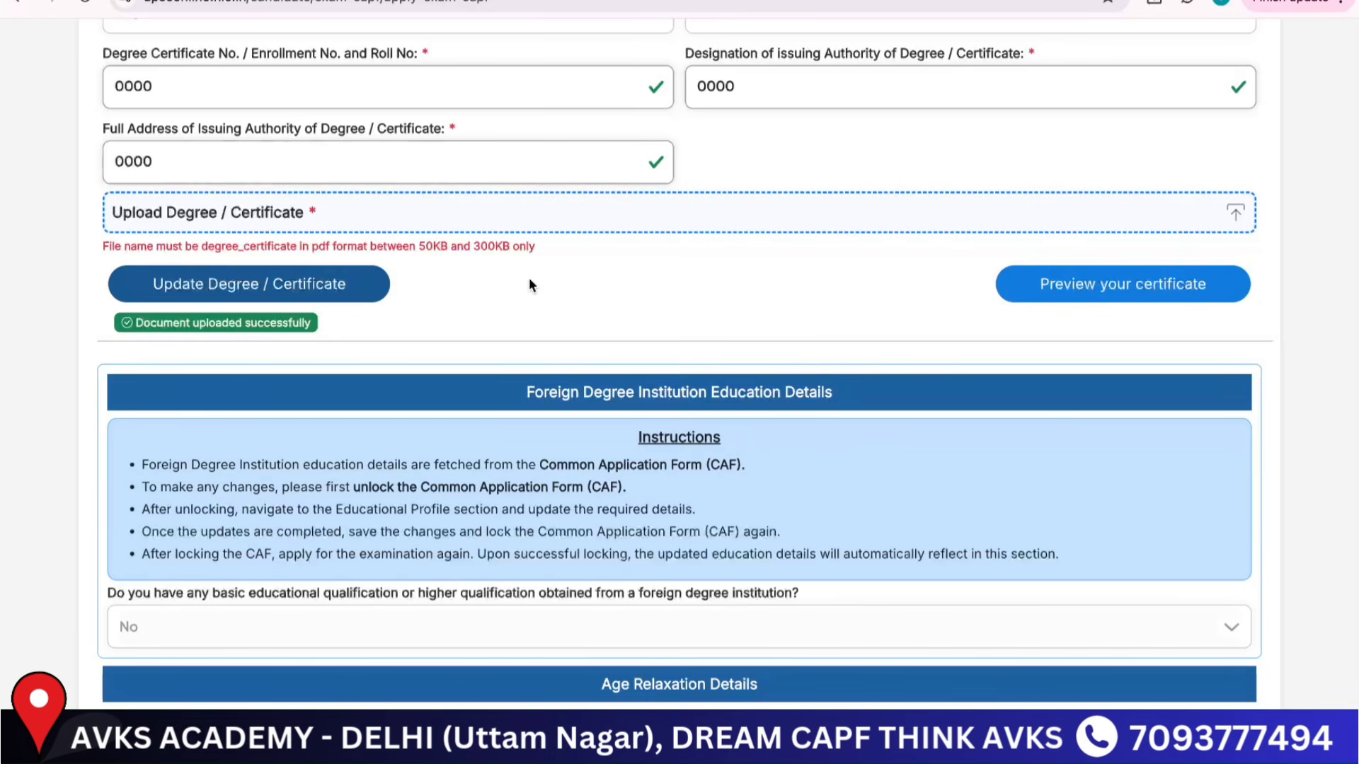
Step: Set the first language under Language Proficiency to English with the proficiency Read, Write & Speak
scroll(530, 280, down, 5)
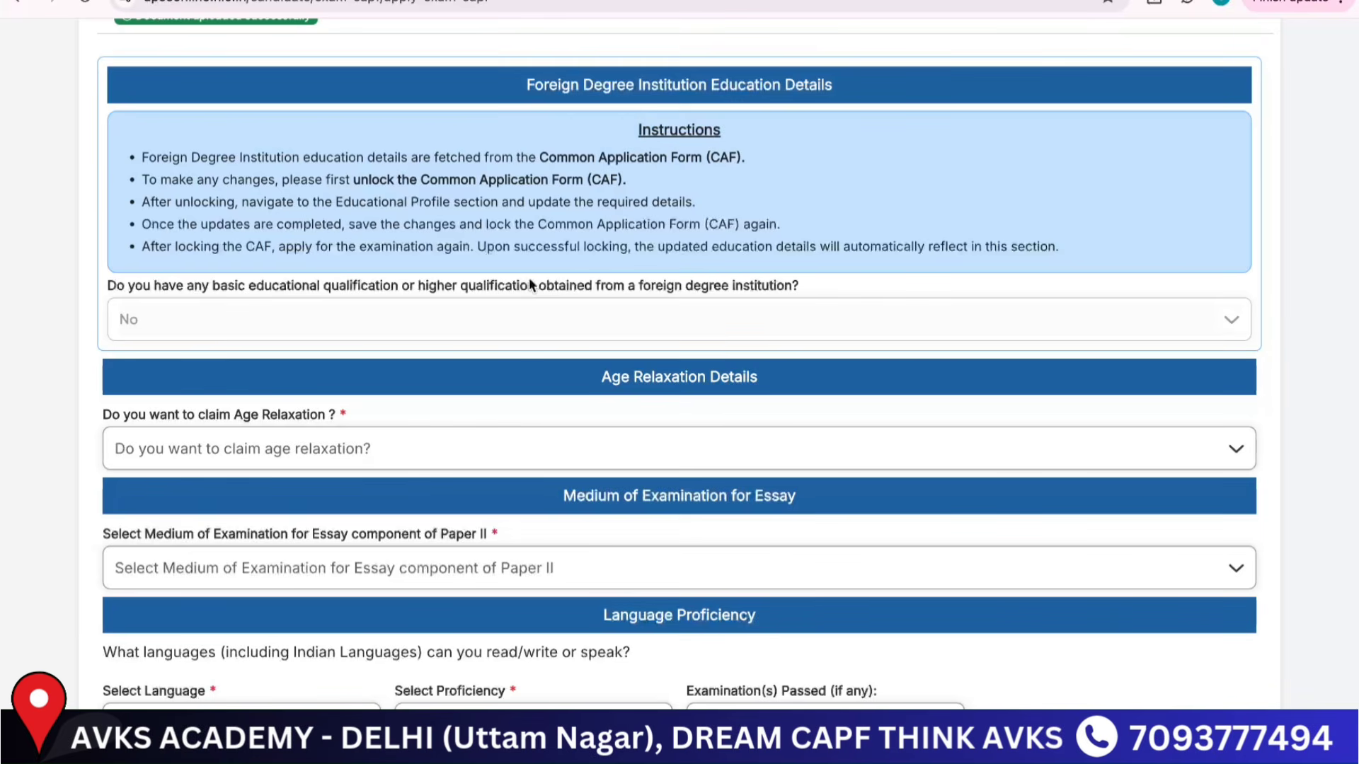
scroll(299, 680, down, 2)
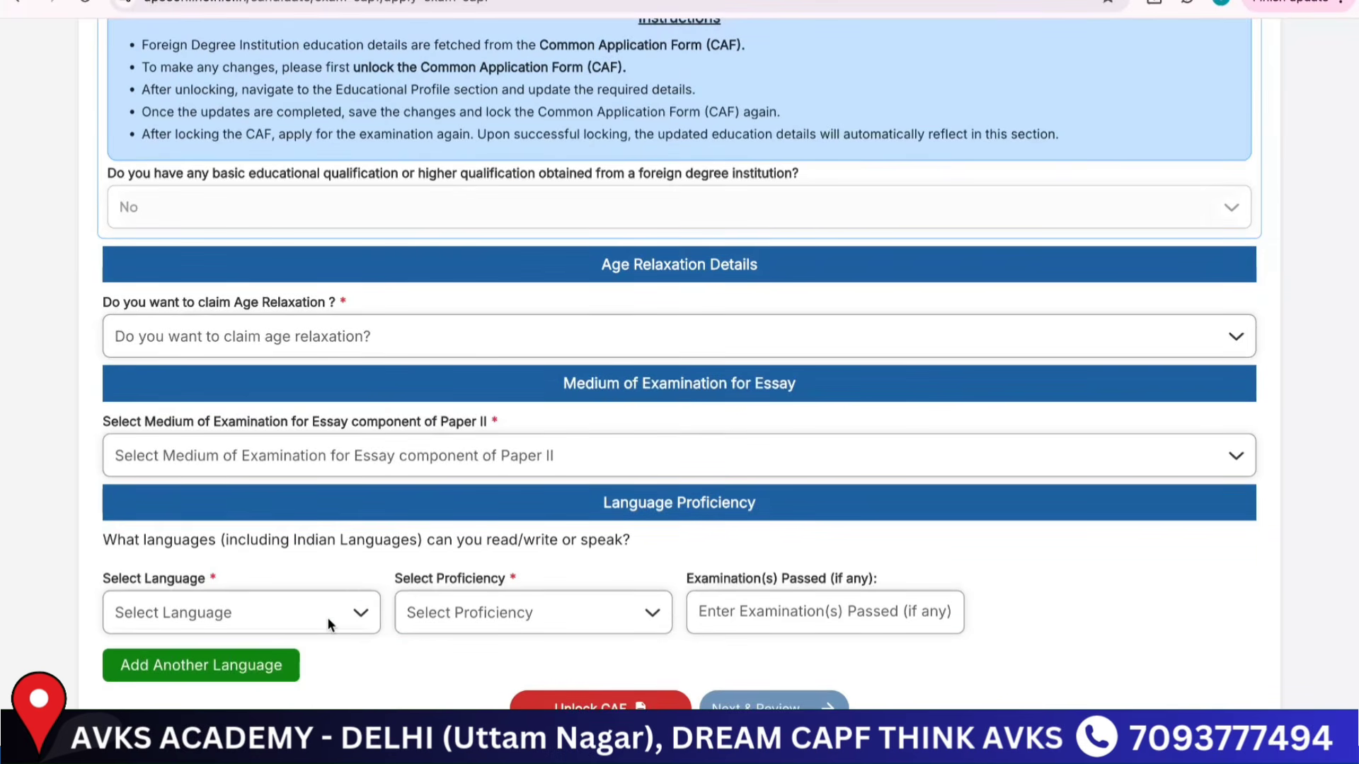
click(328, 620)
click(251, 419)
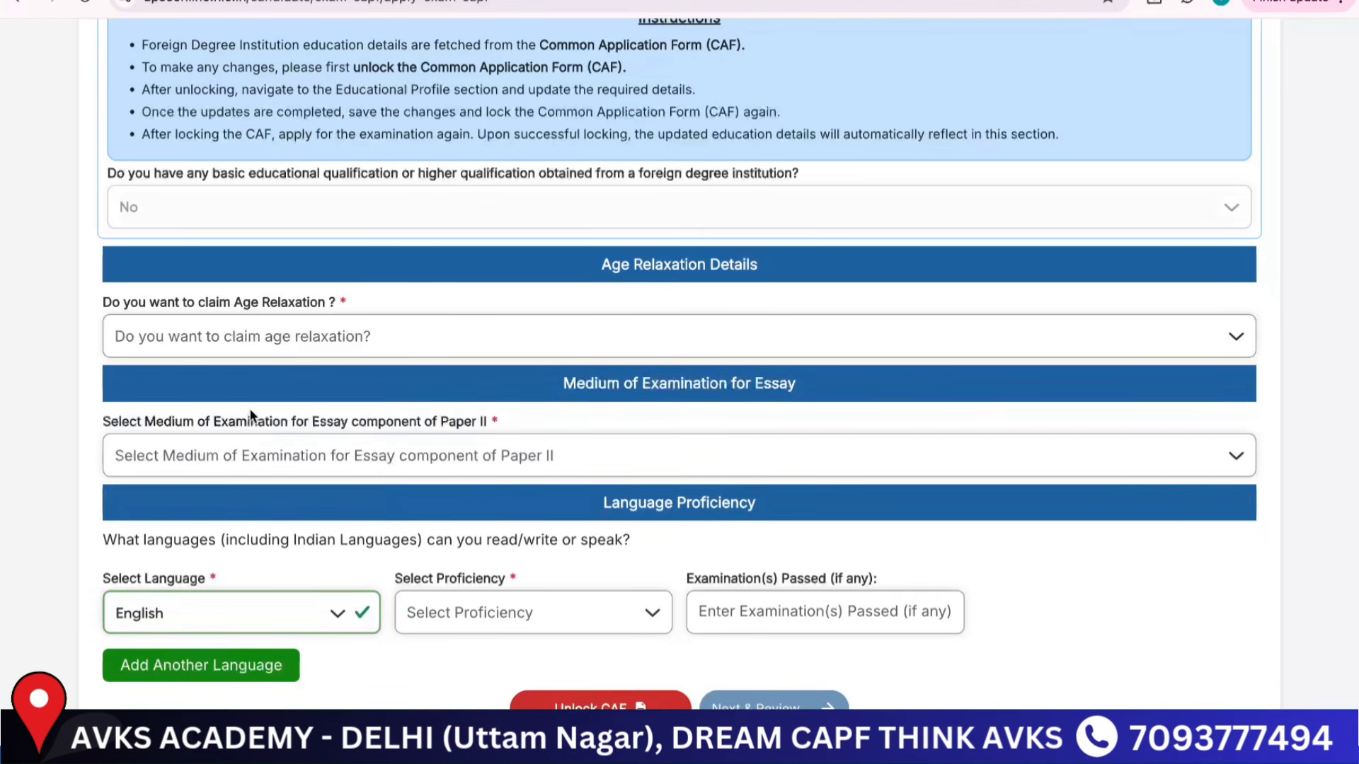
click(555, 600)
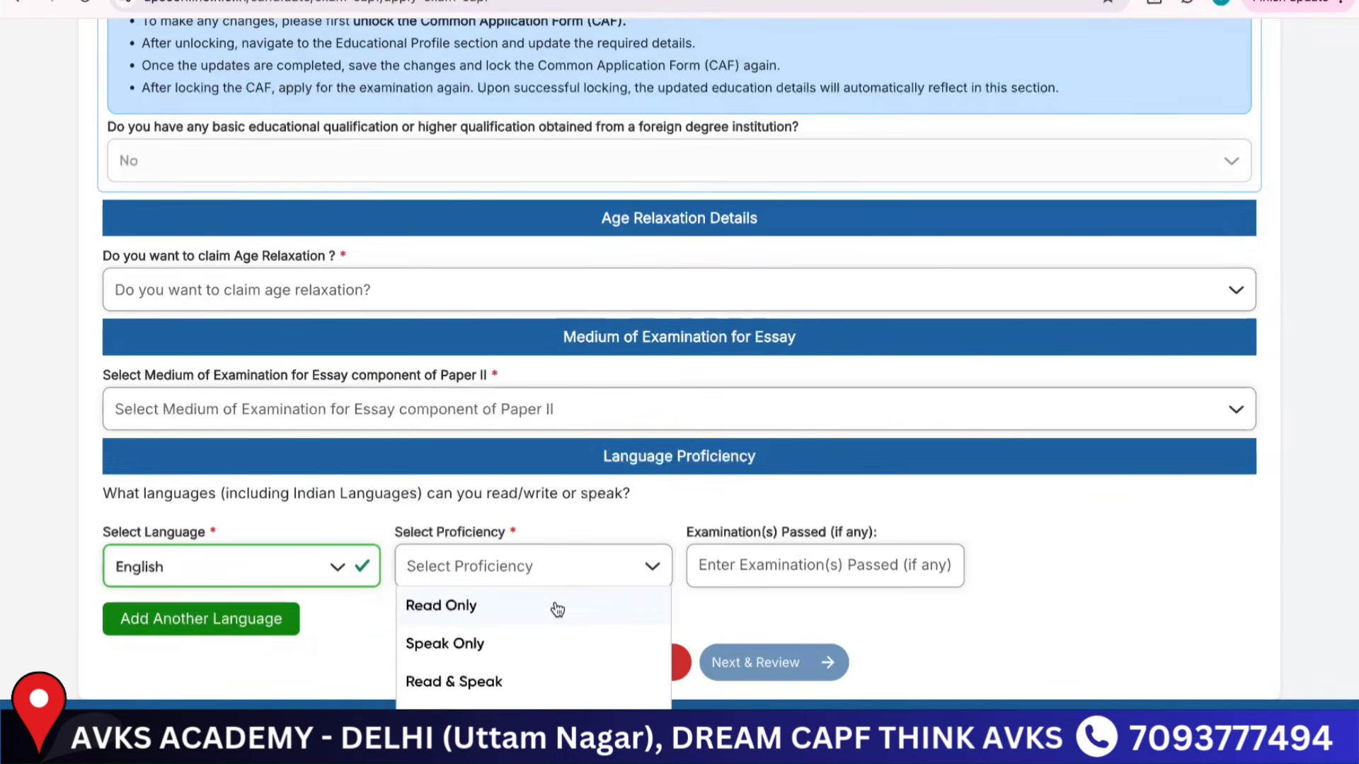
click(506, 720)
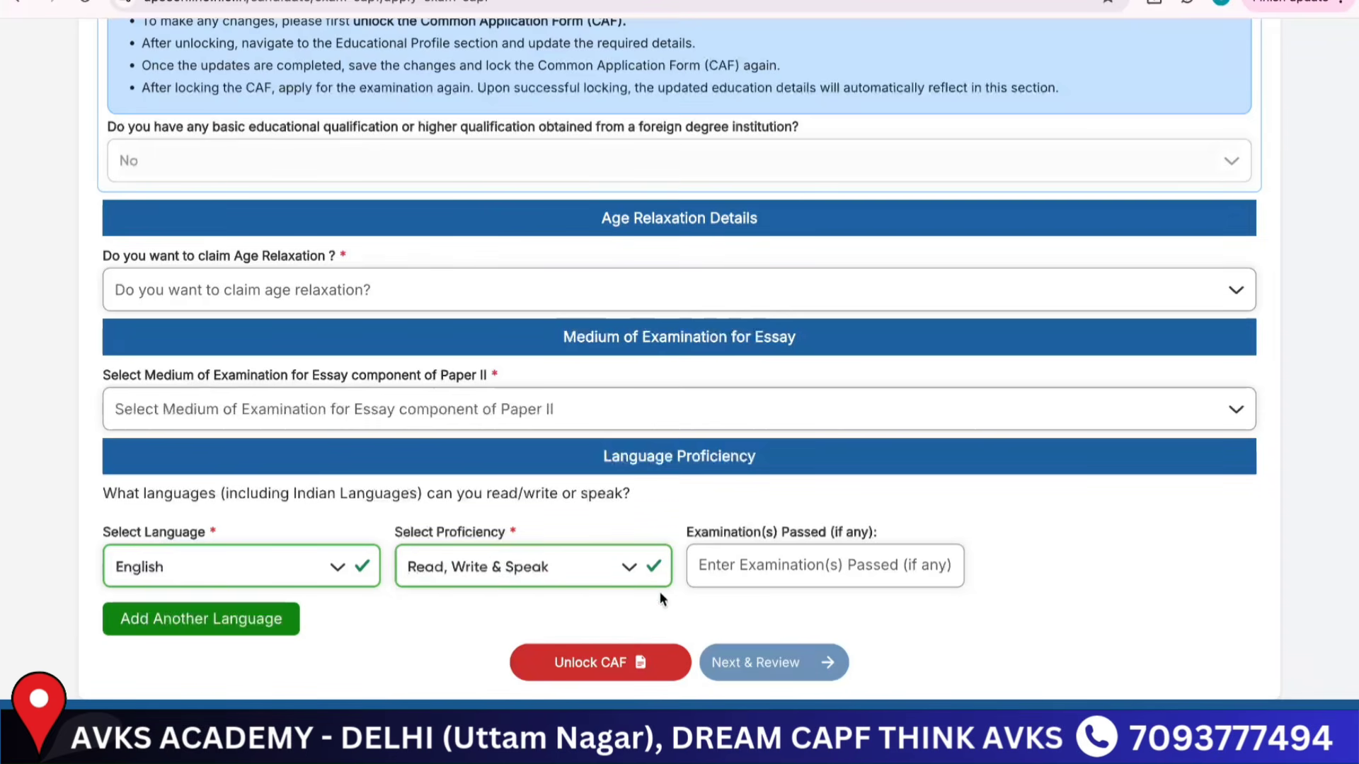
scroll(661, 600, up, 1)
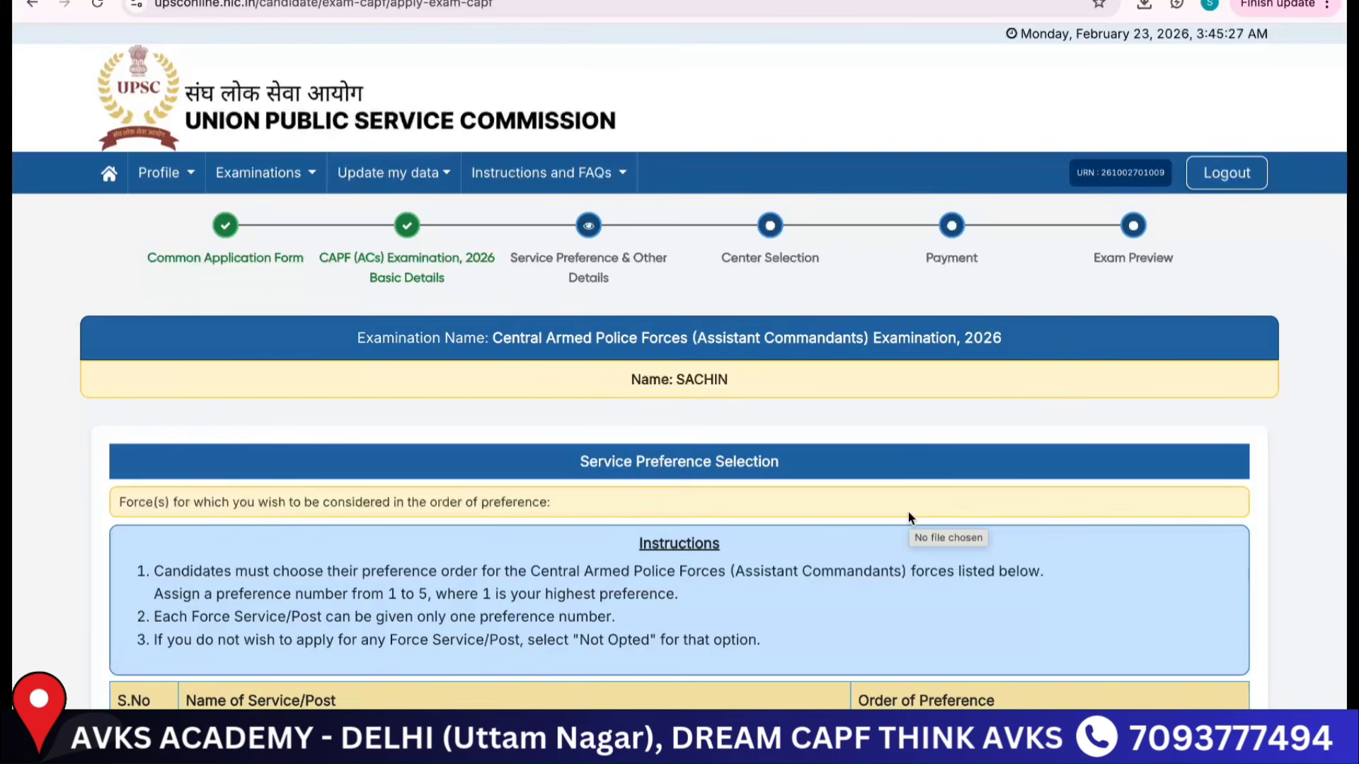
Step: Set the service preferences to BSF 1, CRPF 2, CISF 3, ITBP 4 and SSB 5
scroll(909, 515, down, 3)
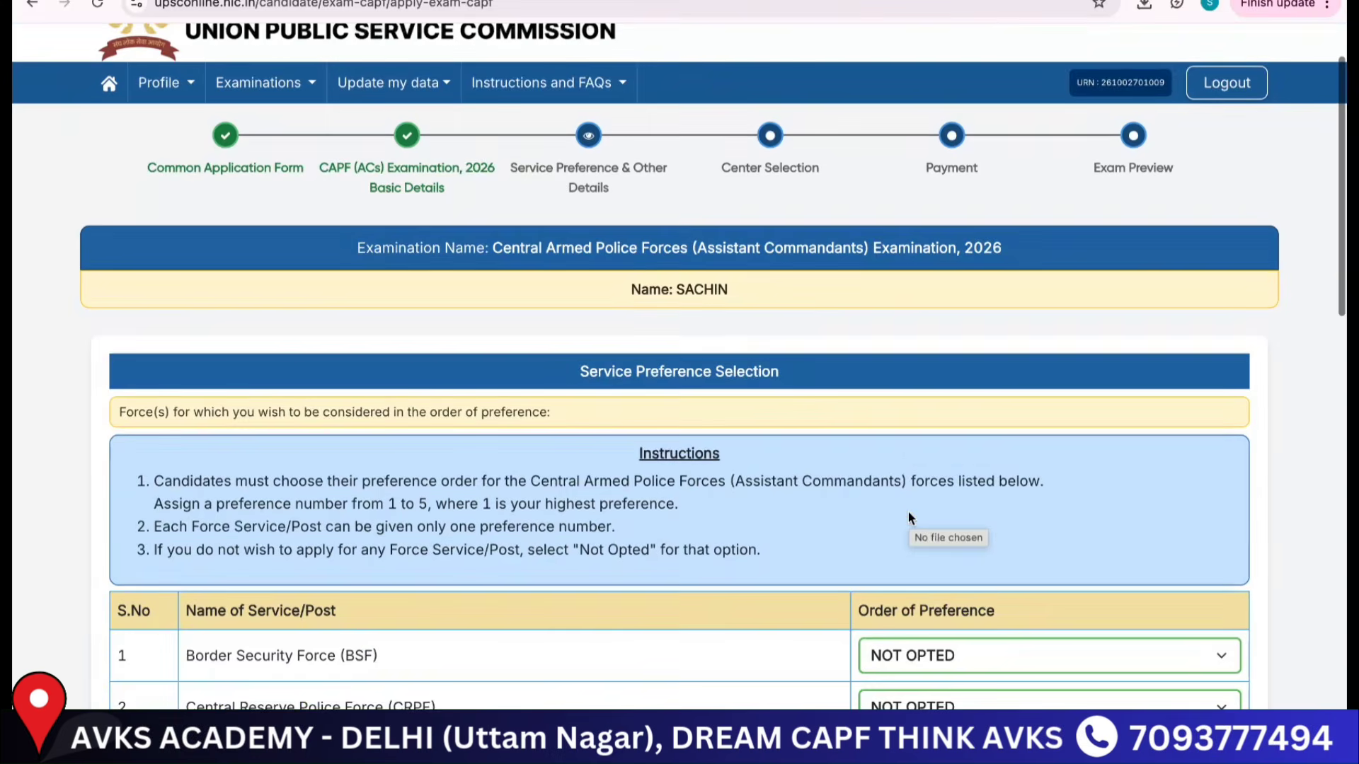
scroll(907, 511, down, 1)
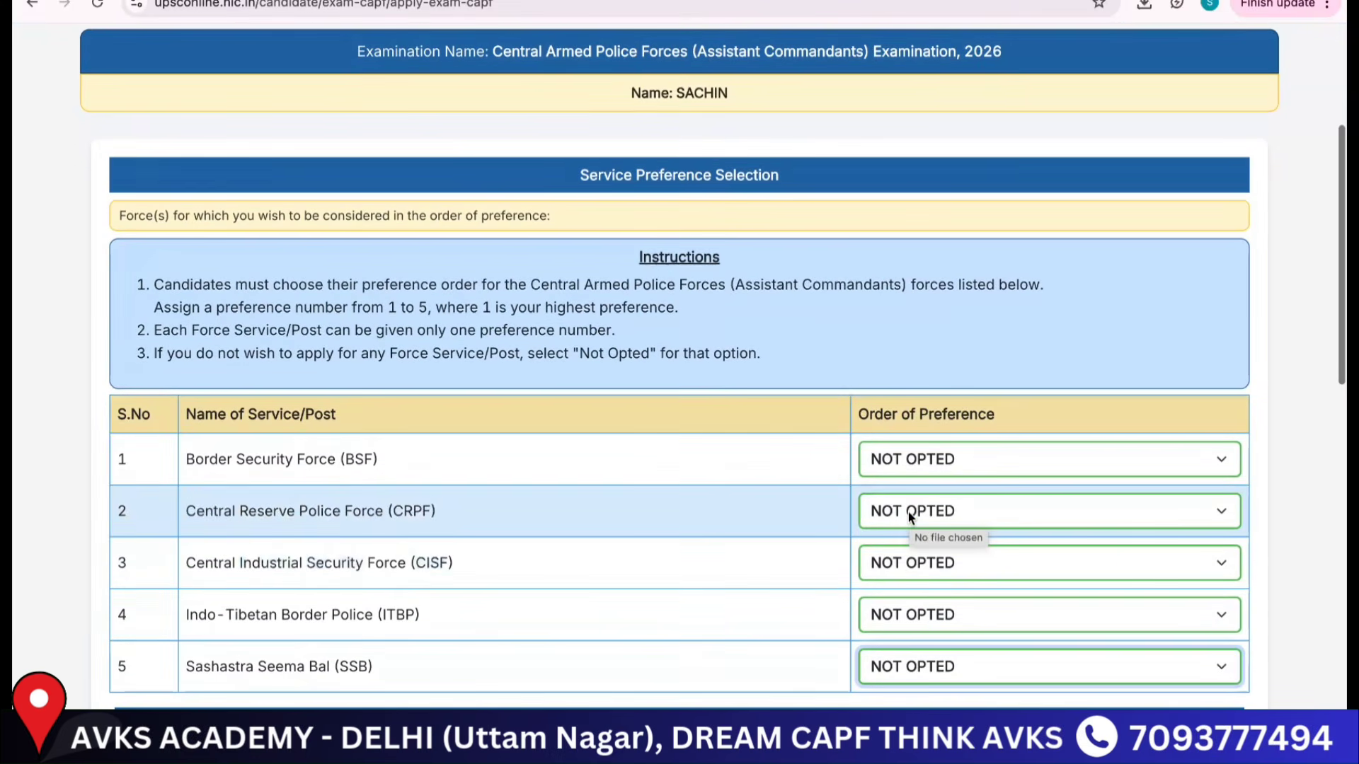
click(1009, 462)
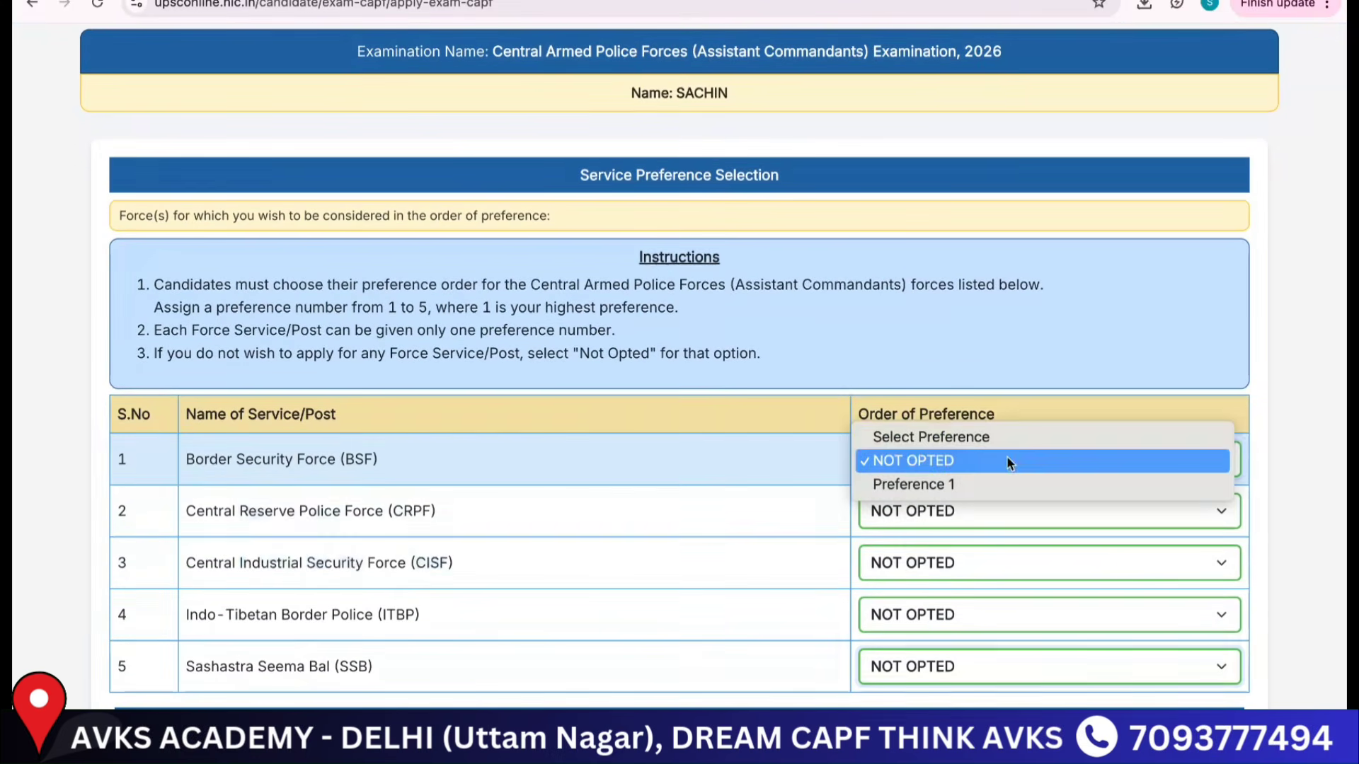
click(974, 485)
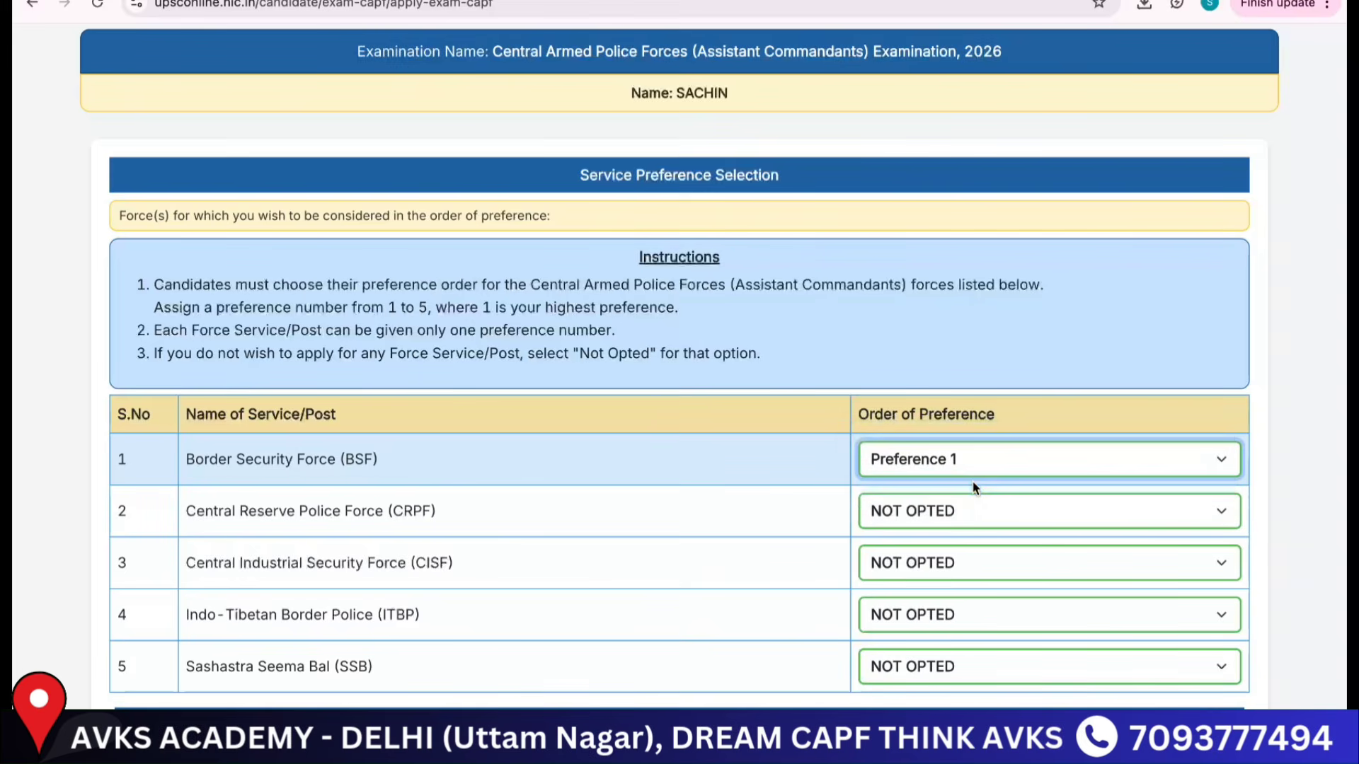
click(997, 512)
click(983, 535)
click(980, 556)
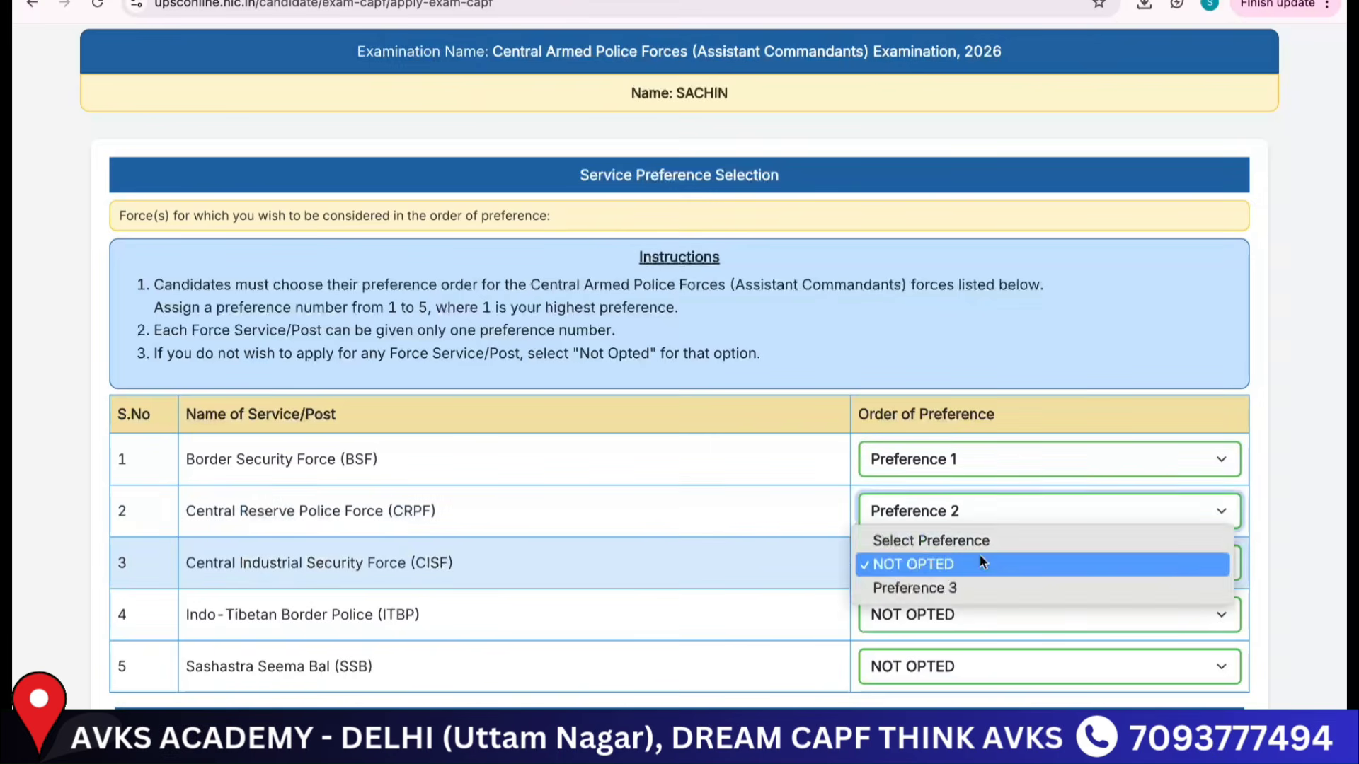
click(963, 583)
click(965, 623)
click(952, 641)
click(953, 673)
click(950, 690)
Step: Review the service preferences, employment details and examination attempts, and check the answer choices for sports achievements
scroll(950, 690, down, 2)
scroll(950, 697, down, 5)
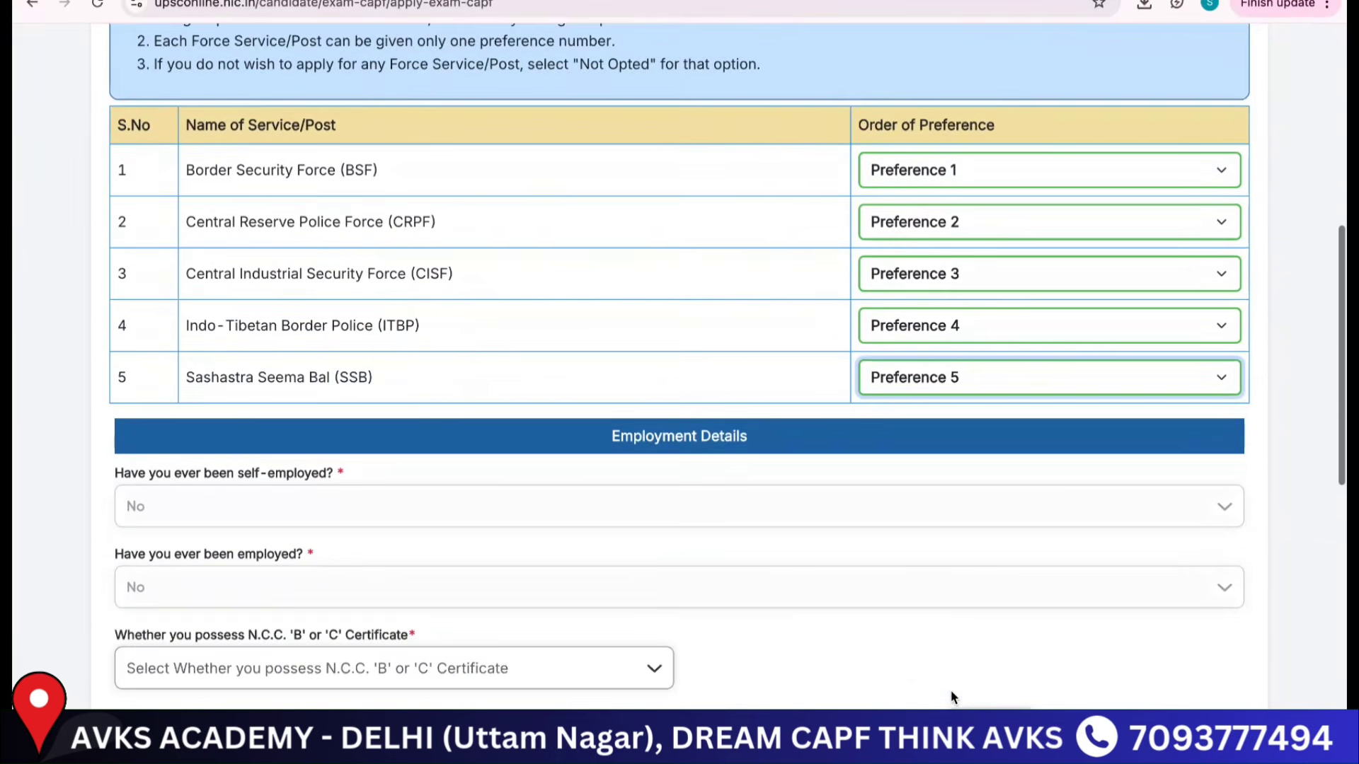
scroll(953, 697, up, 6)
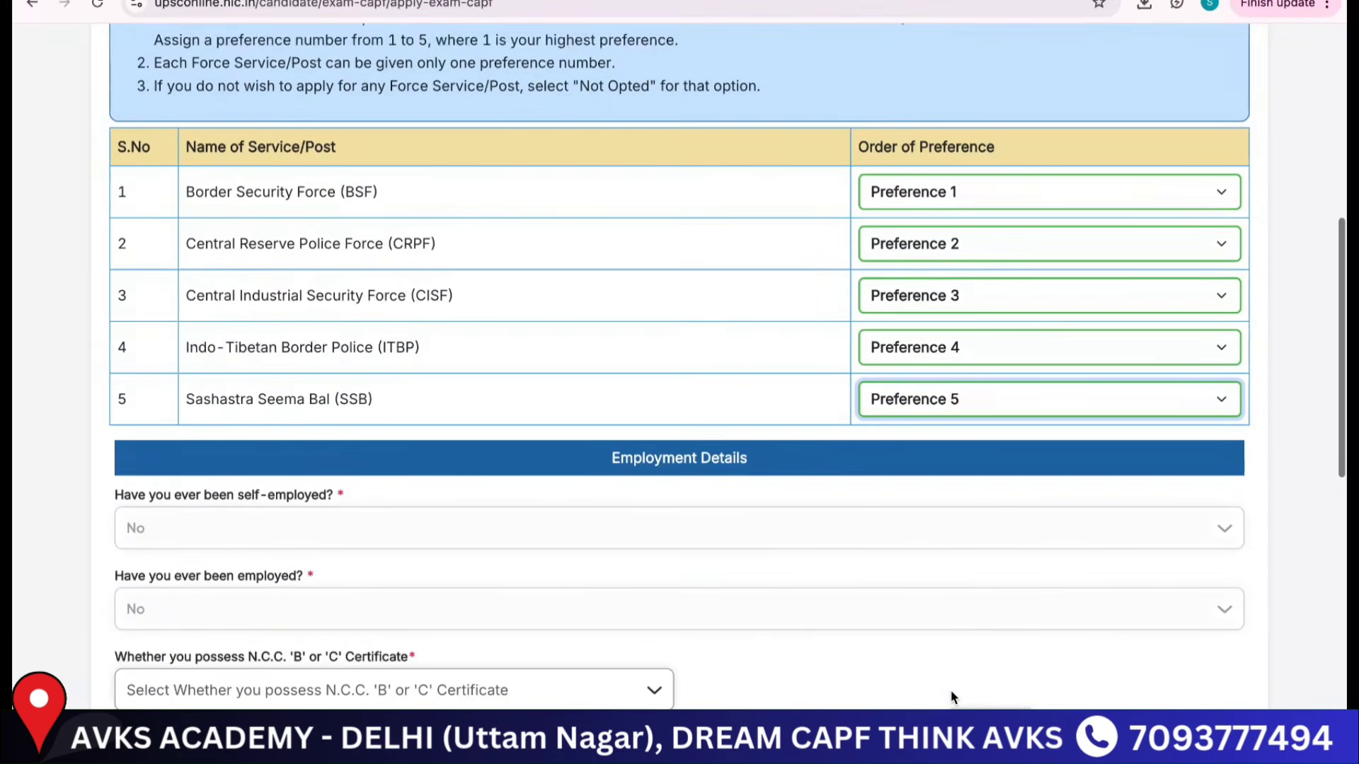
scroll(951, 697, up, 1)
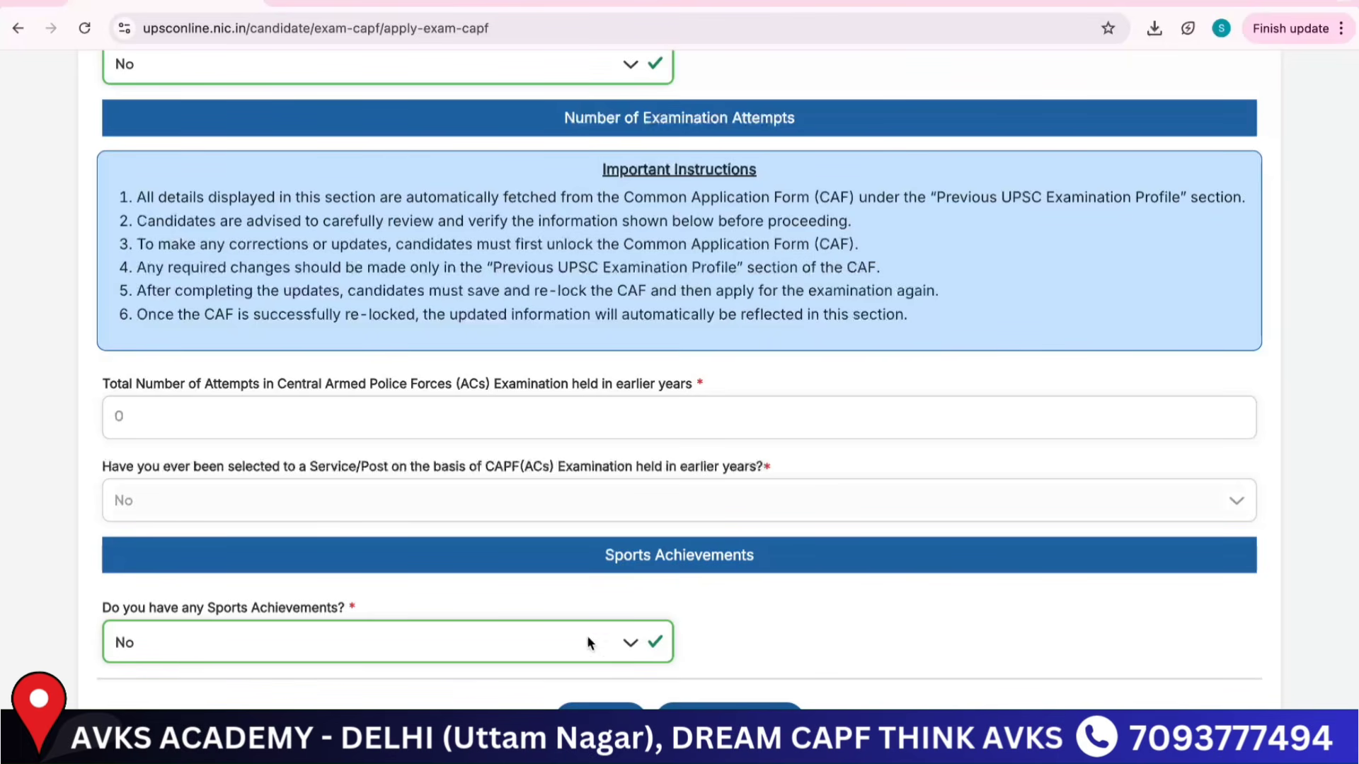
click(627, 649)
click(627, 649)
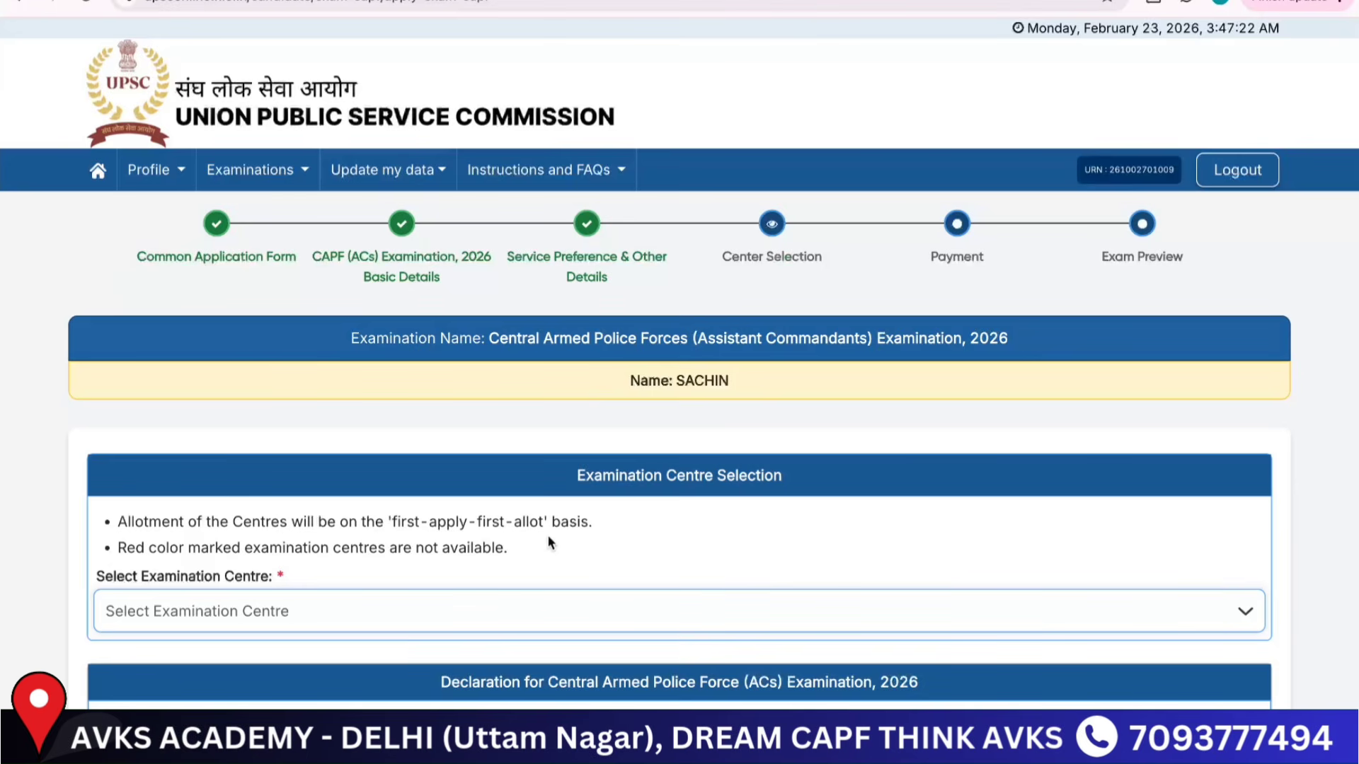
Step: Choose Delhi as the examination centre
scroll(550, 543, down, 1)
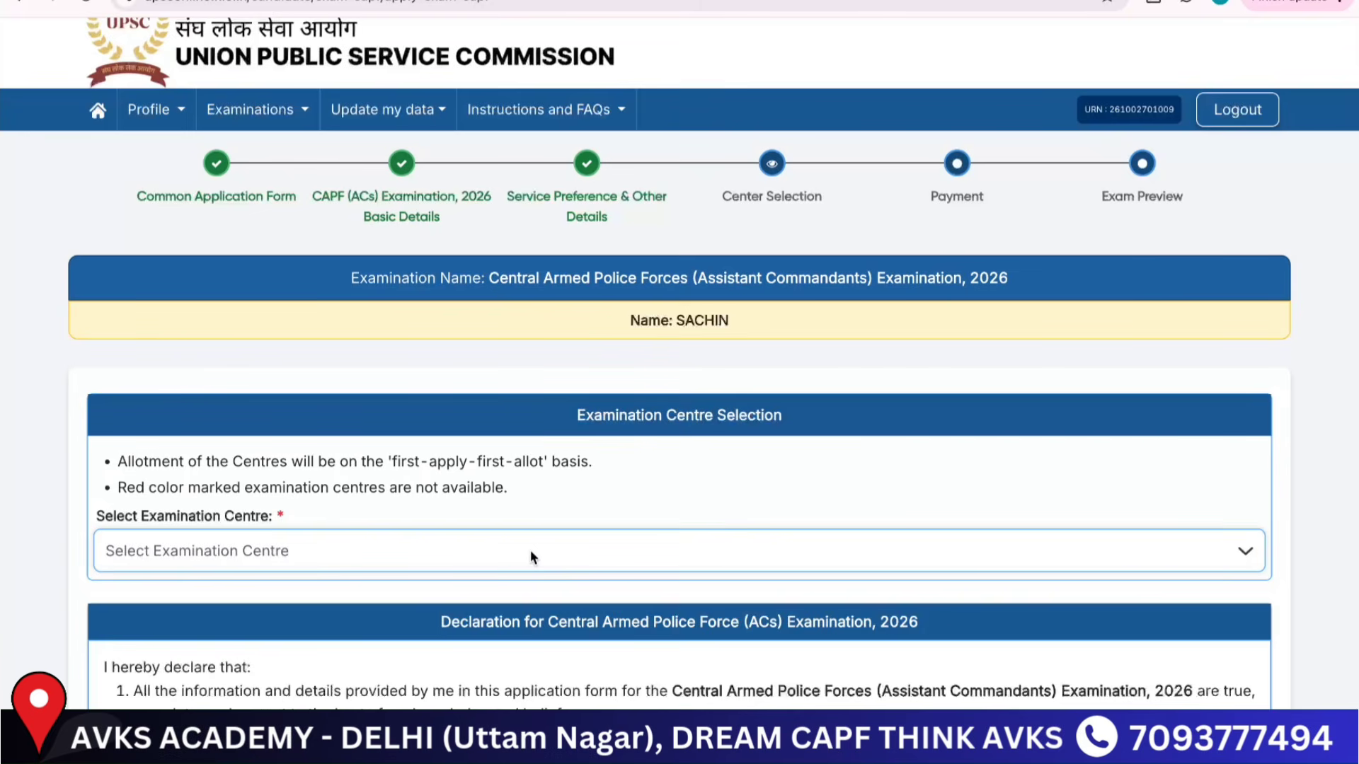
click(531, 554)
scroll(432, 478, down, 2)
scroll(432, 477, down, 3)
click(430, 472)
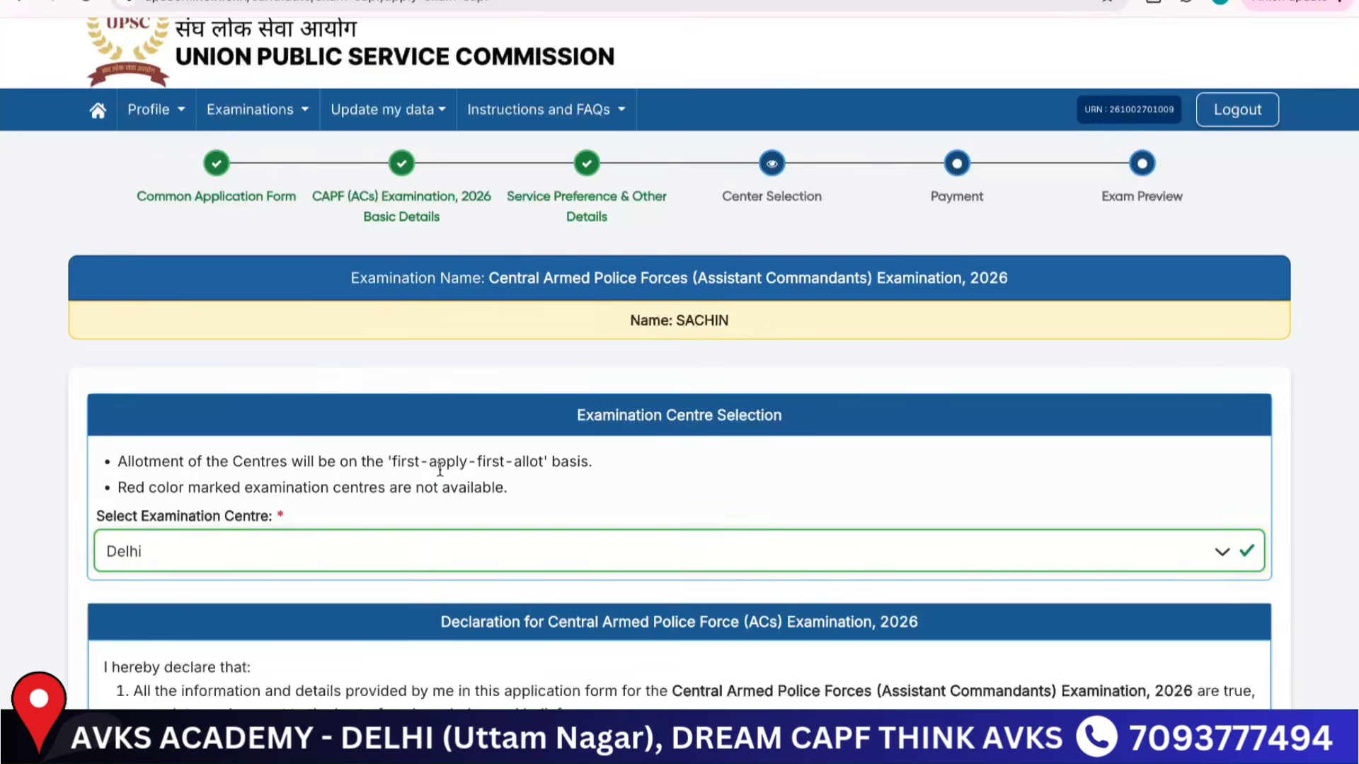
Step: Read the candidate's declaration for the Central Armed Police Force (ACs) Examination, 2026 below the centre selection
scroll(385, 685, down, 3)
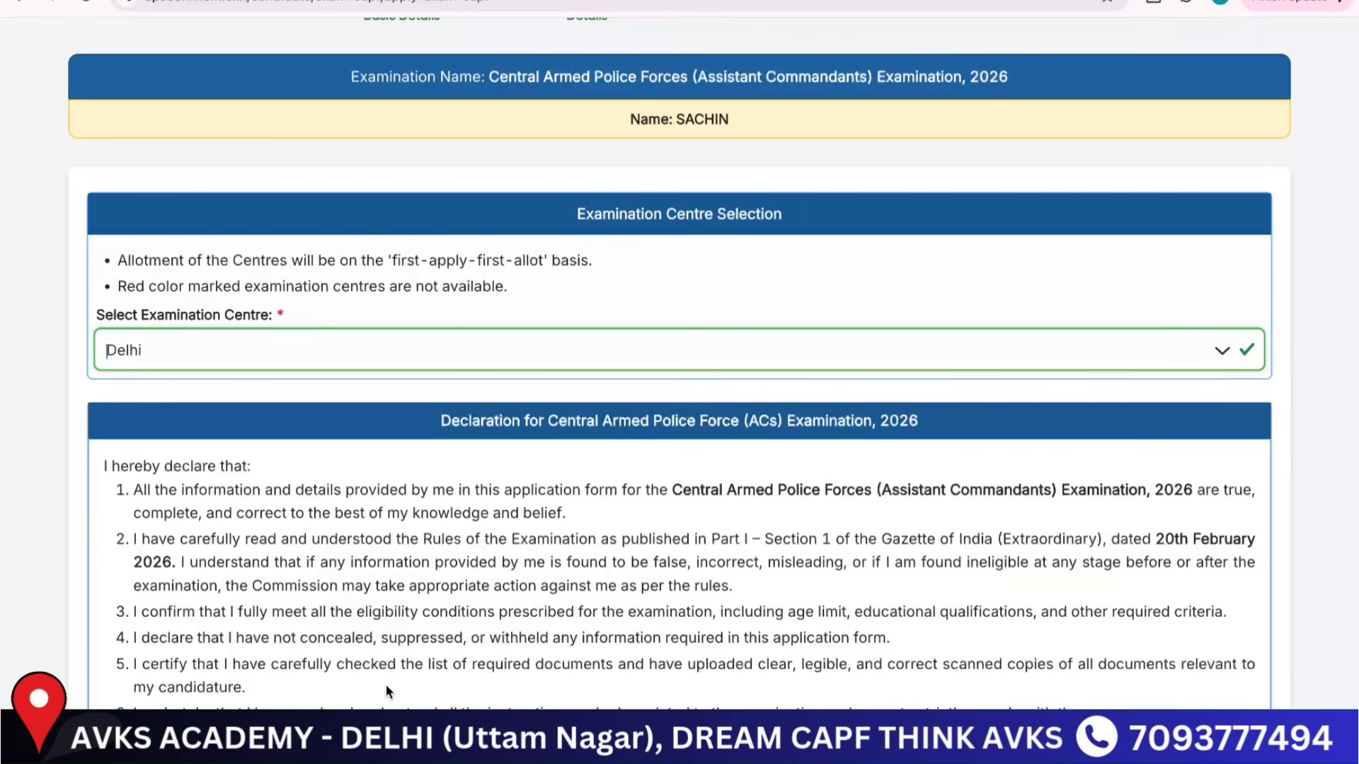
scroll(385, 685, down, 1)
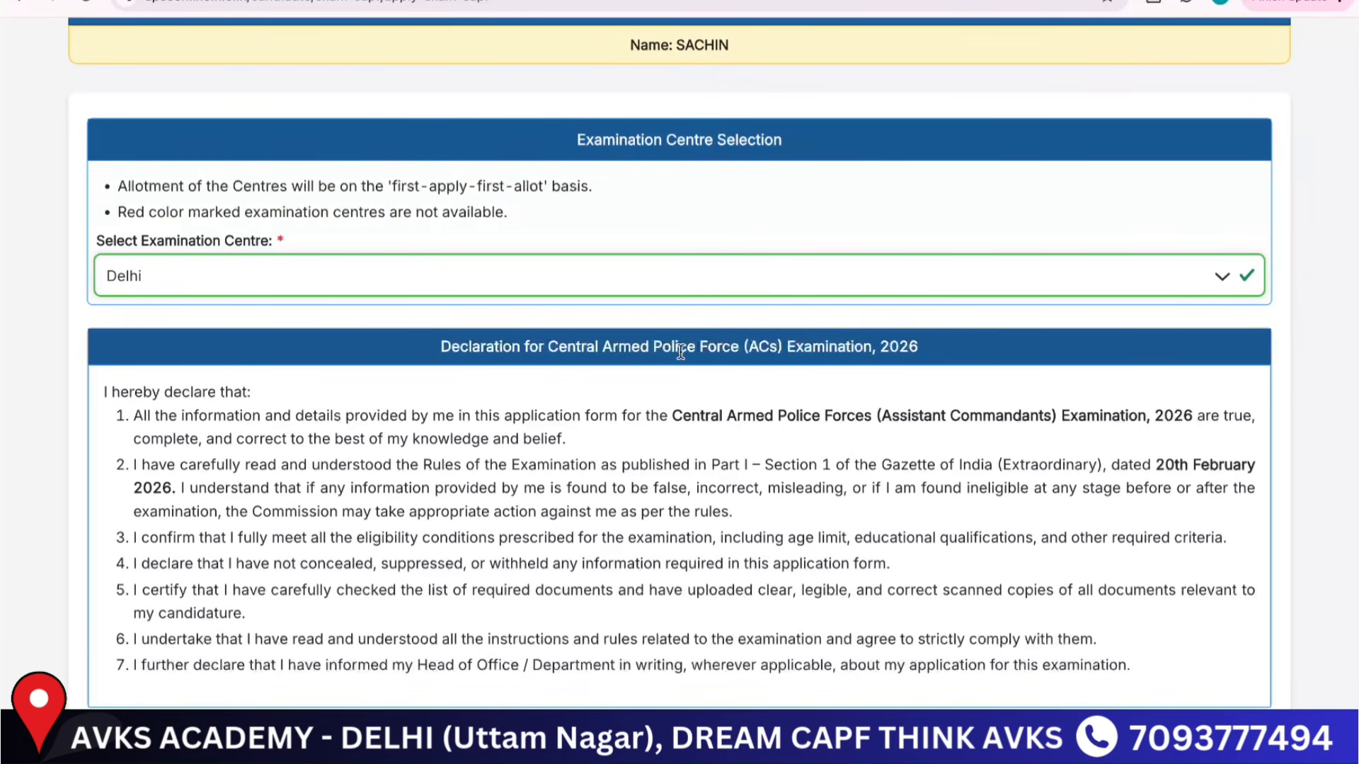
scroll(550, 503, up, 1)
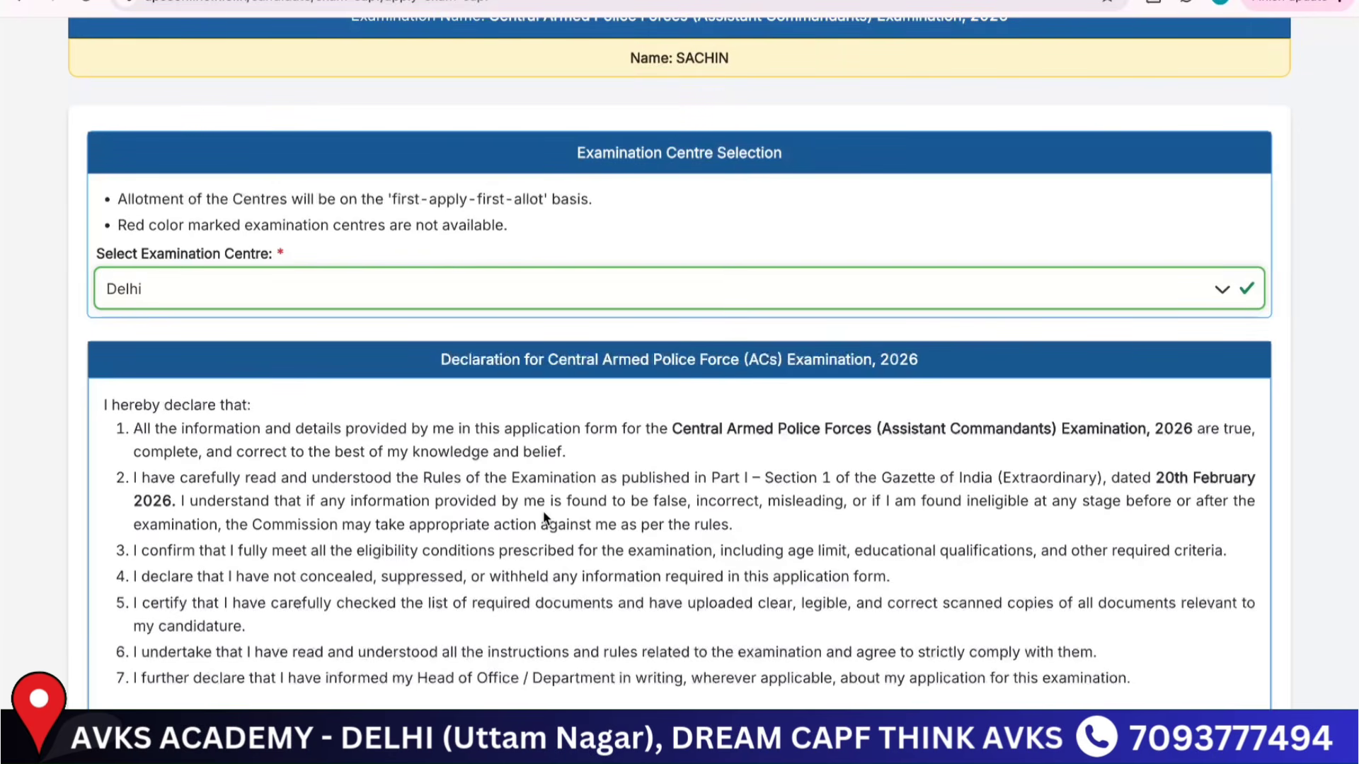
scroll(424, 580, down, 2)
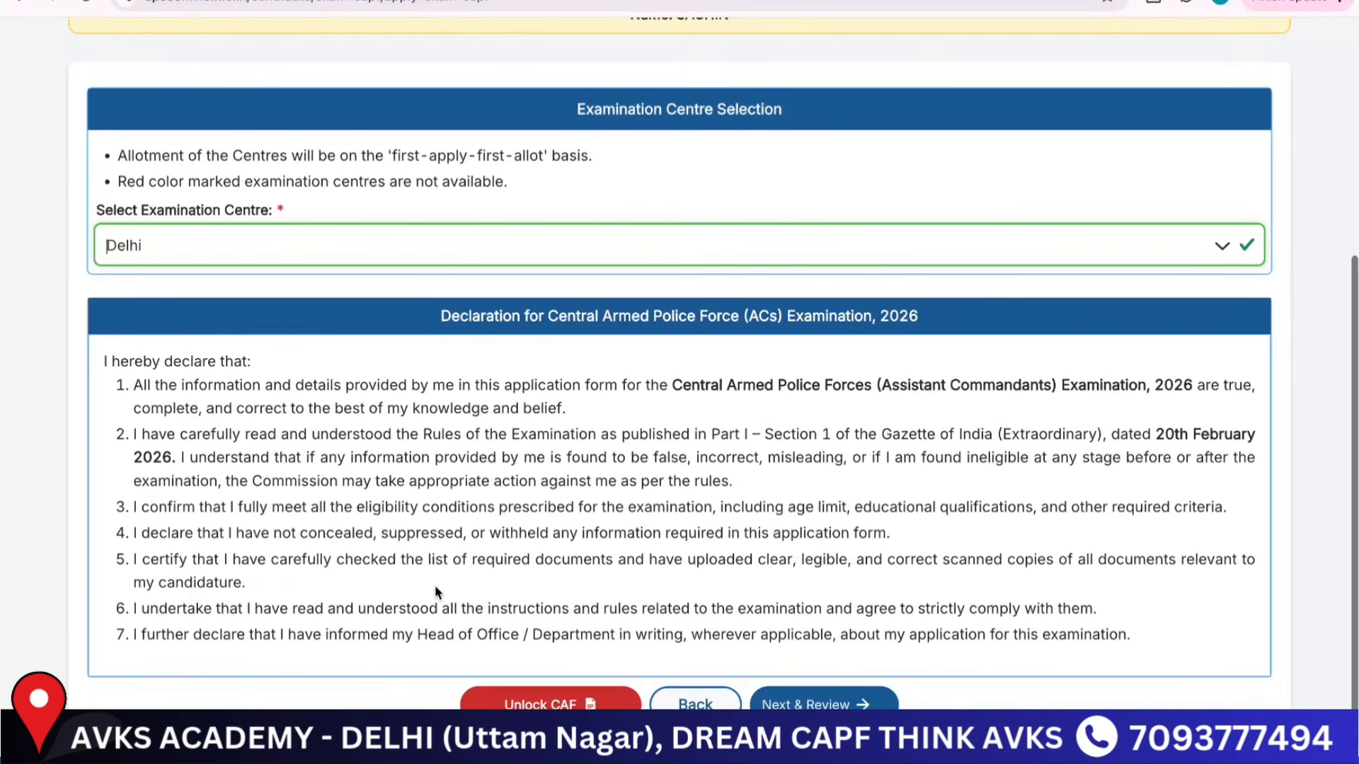
scroll(599, 613, up, 4)
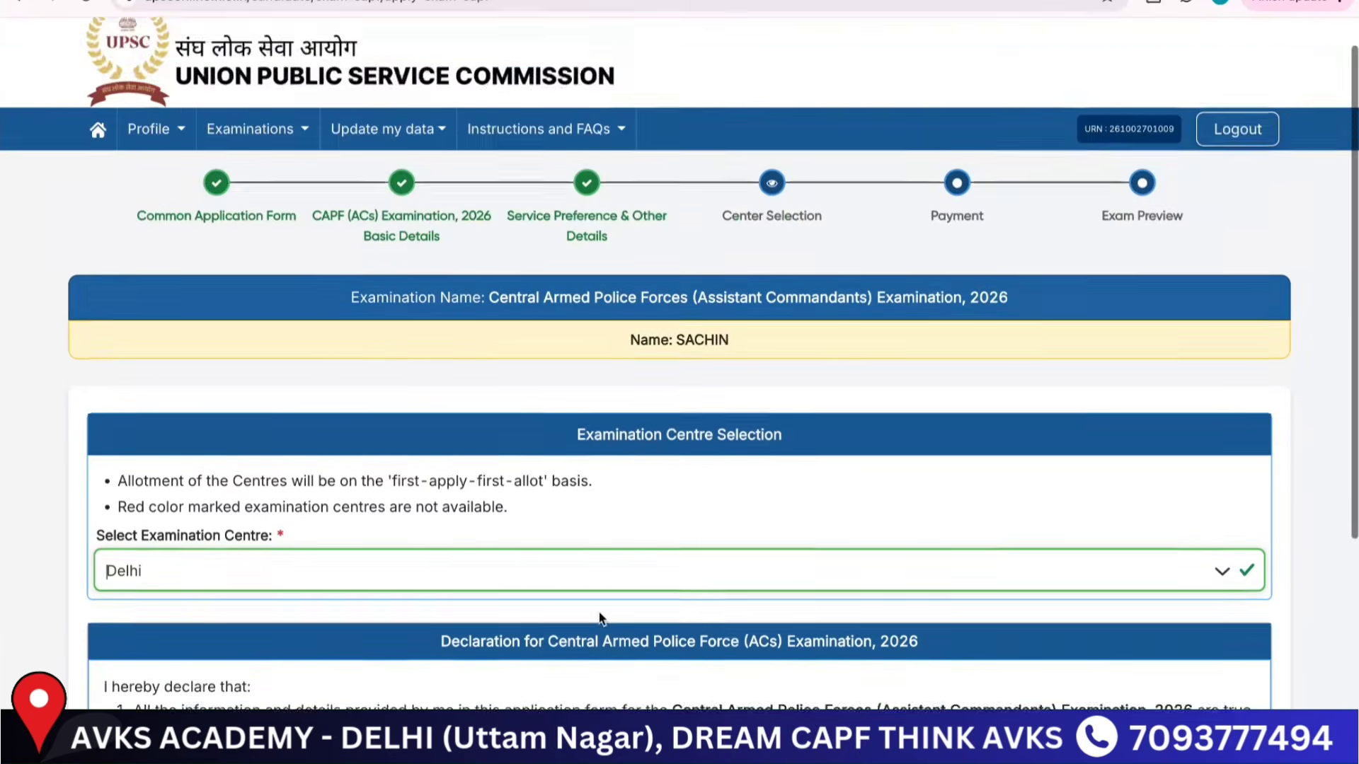
scroll(598, 613, down, 3)
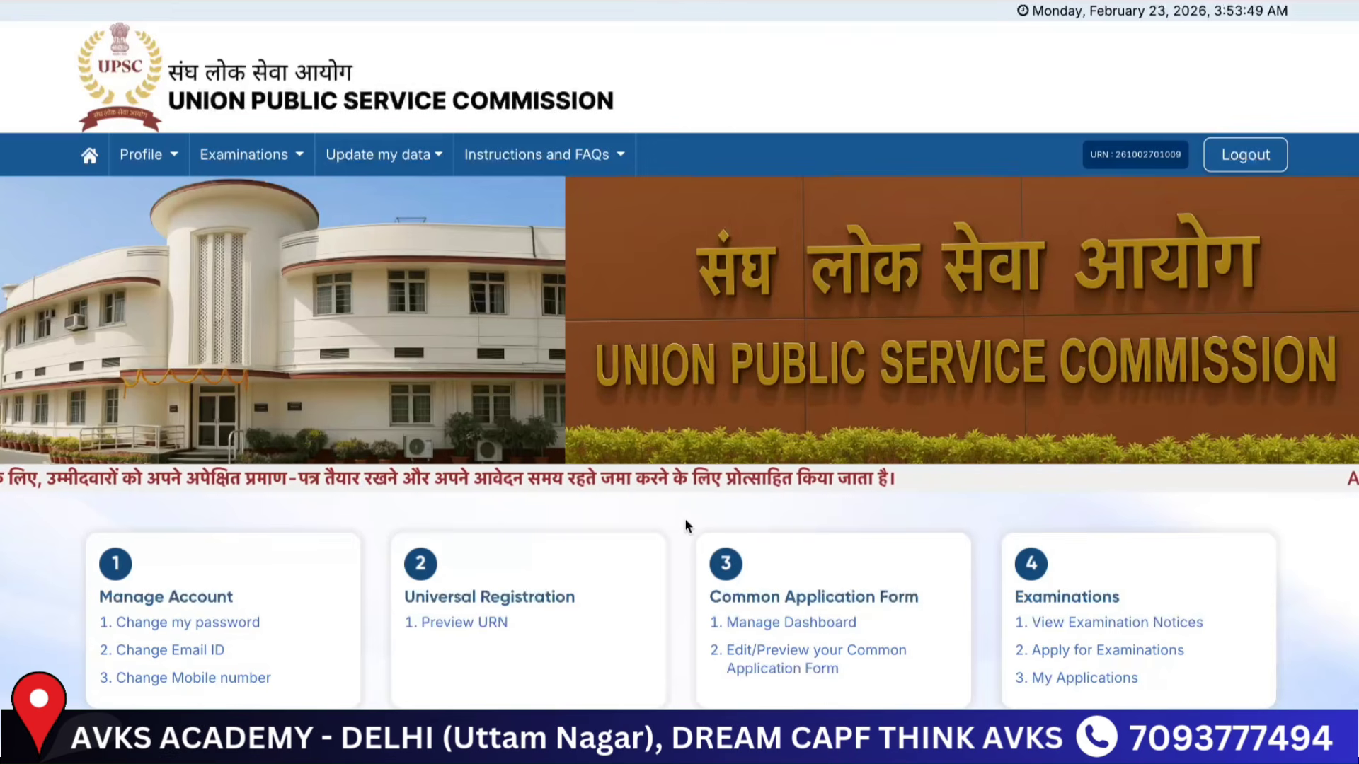